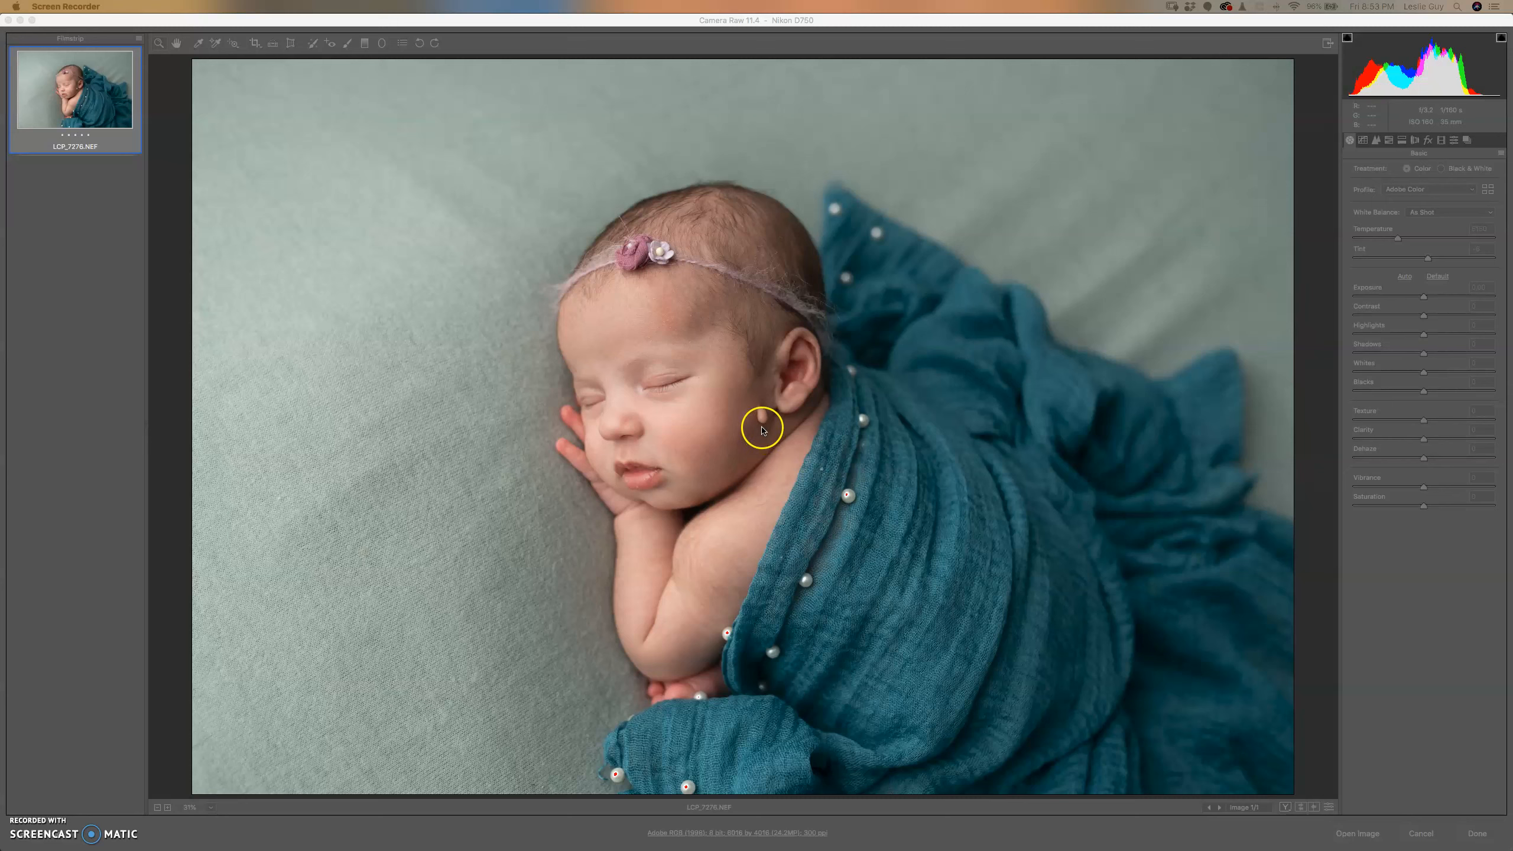
Enable lens profile corrections for the raw photo.
{"action": "left_click", "coordinate": [1420, 536]}
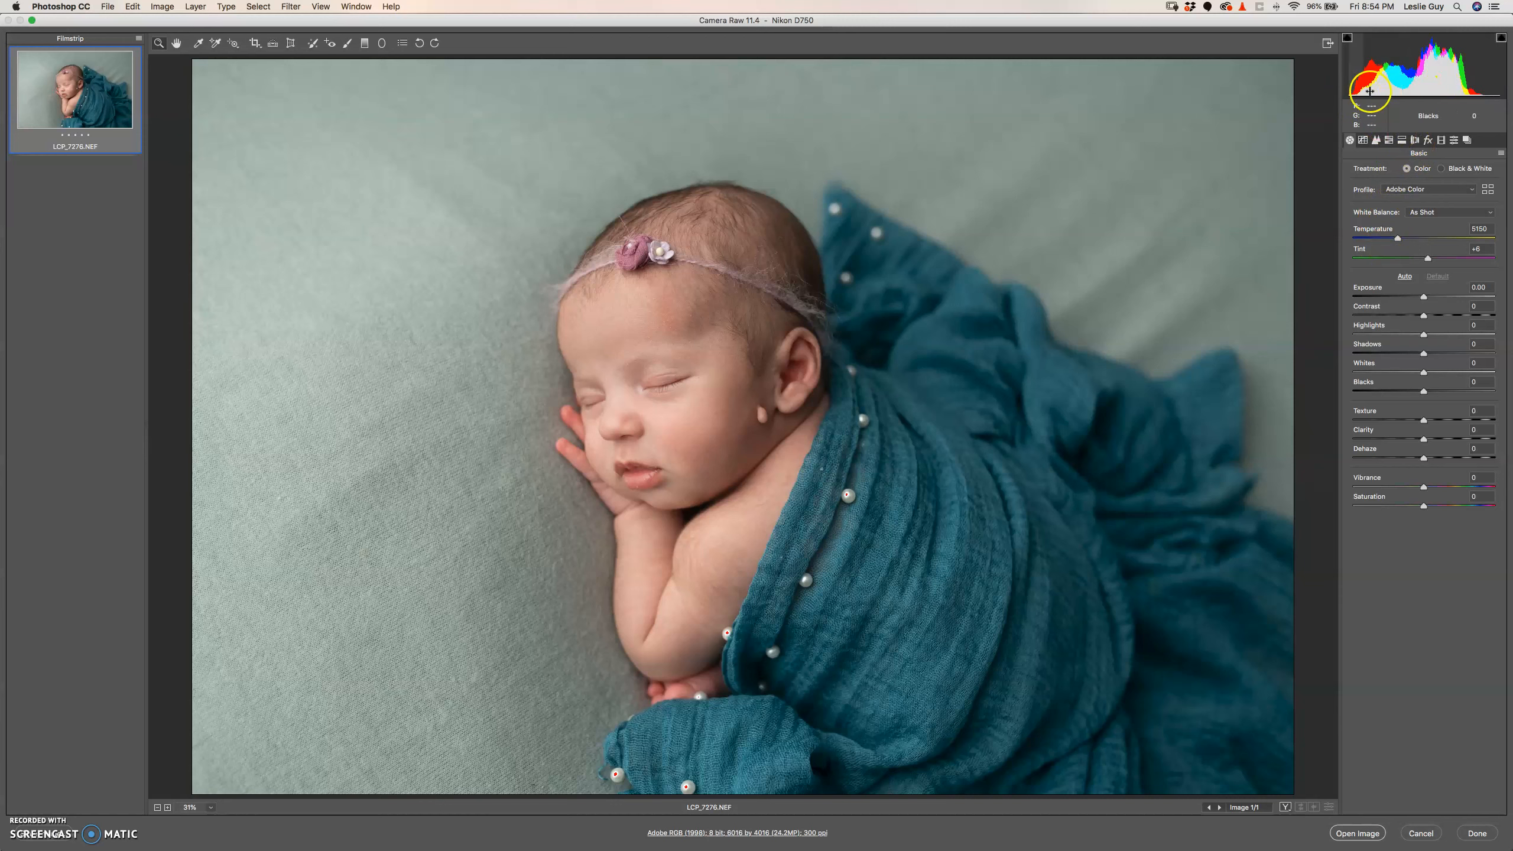
{"action": "left_click", "coordinate": [1416, 140]}
{"action": "left_click", "coordinate": [1376, 205]}
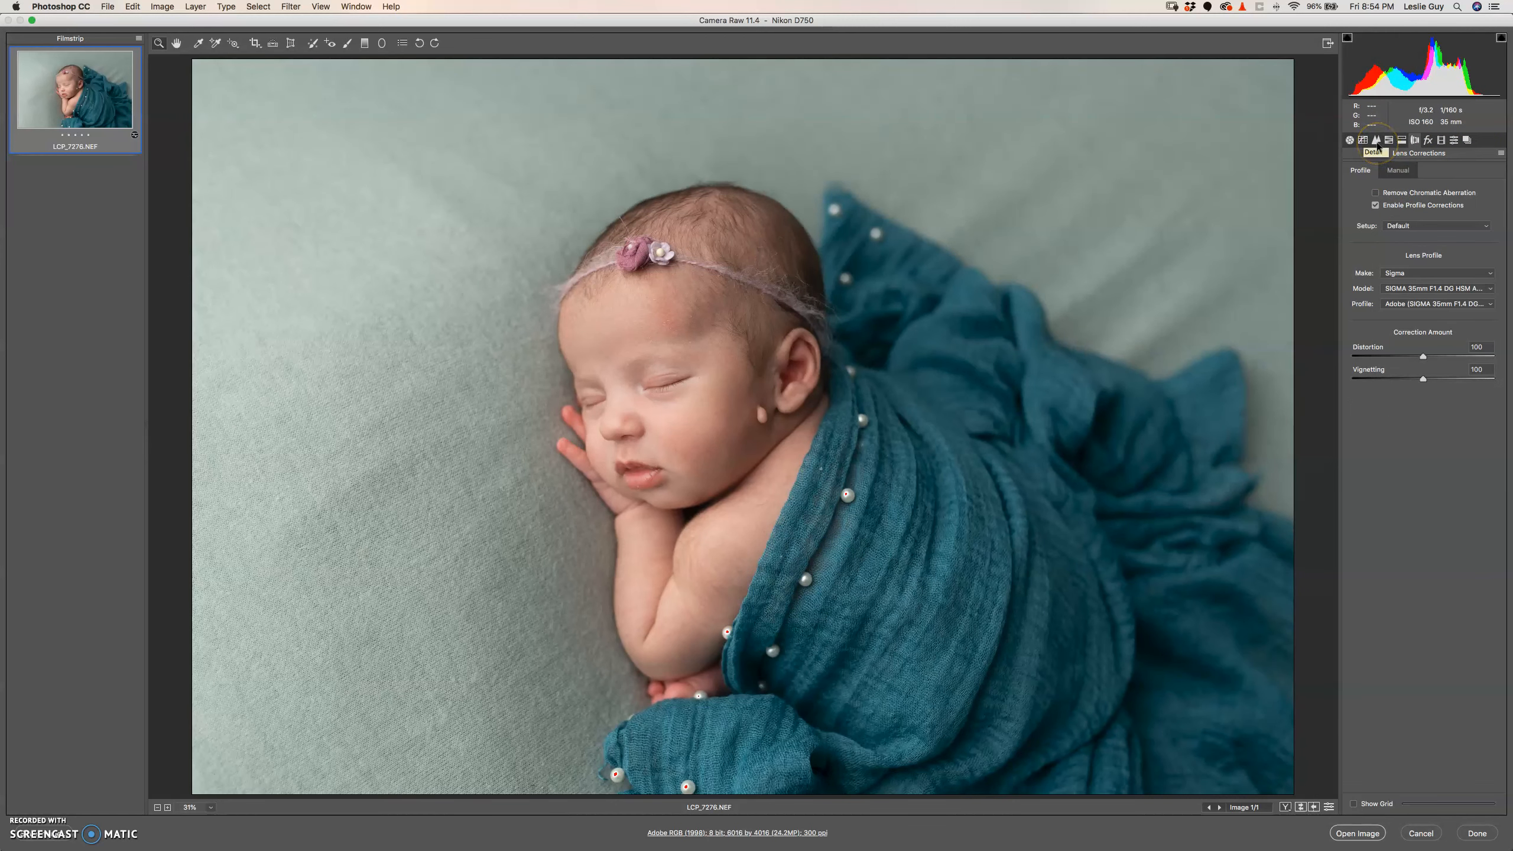
Set luminance noise reduction to 28 and open the raw image in Photoshop.
{"action": "left_click", "coordinate": [1377, 141]}
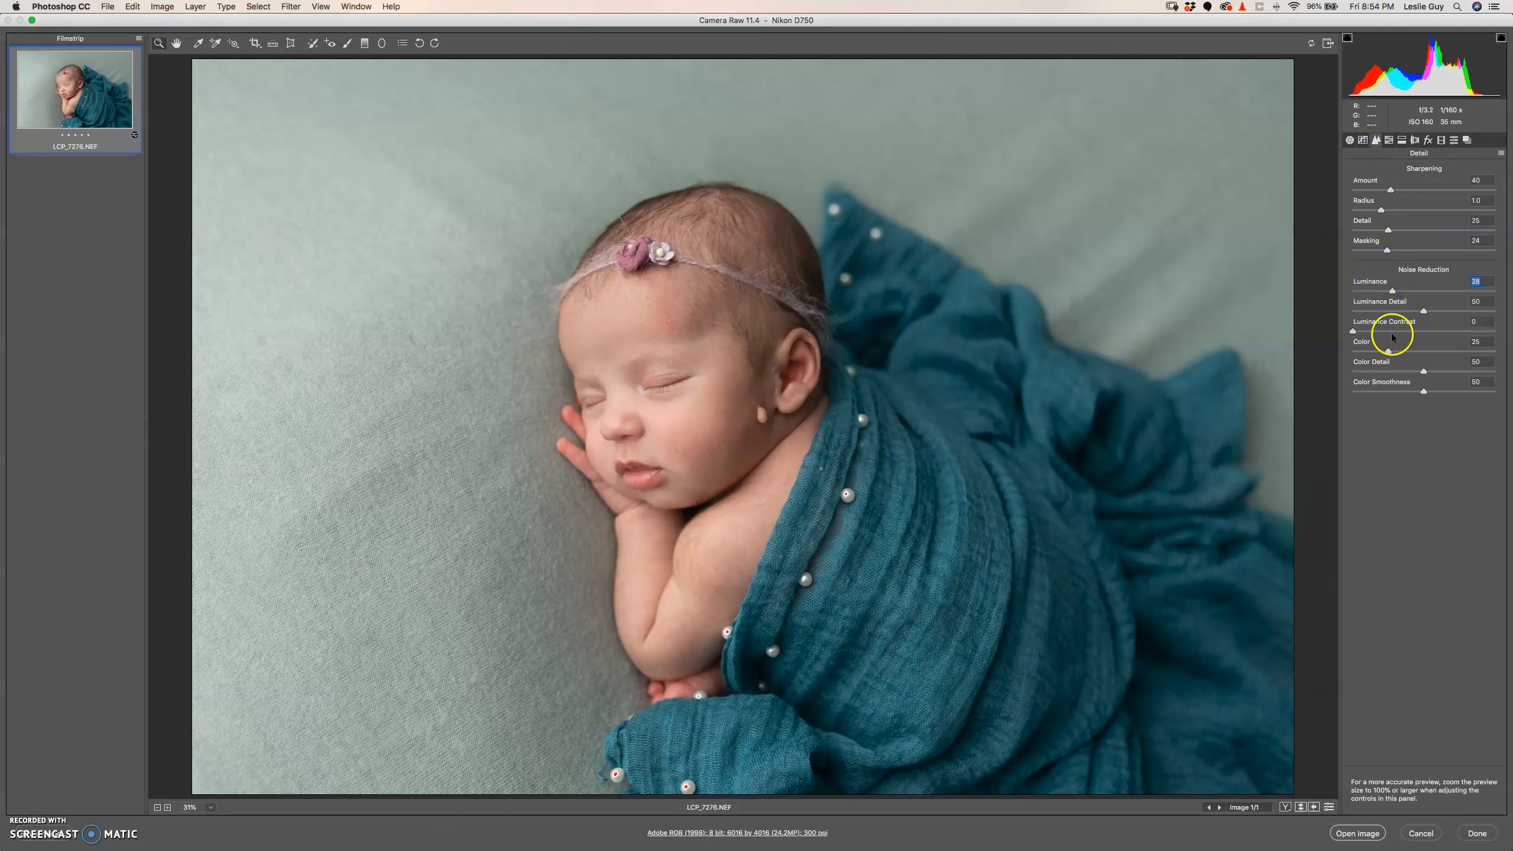
{"action": "left_click", "coordinate": [1349, 141]}
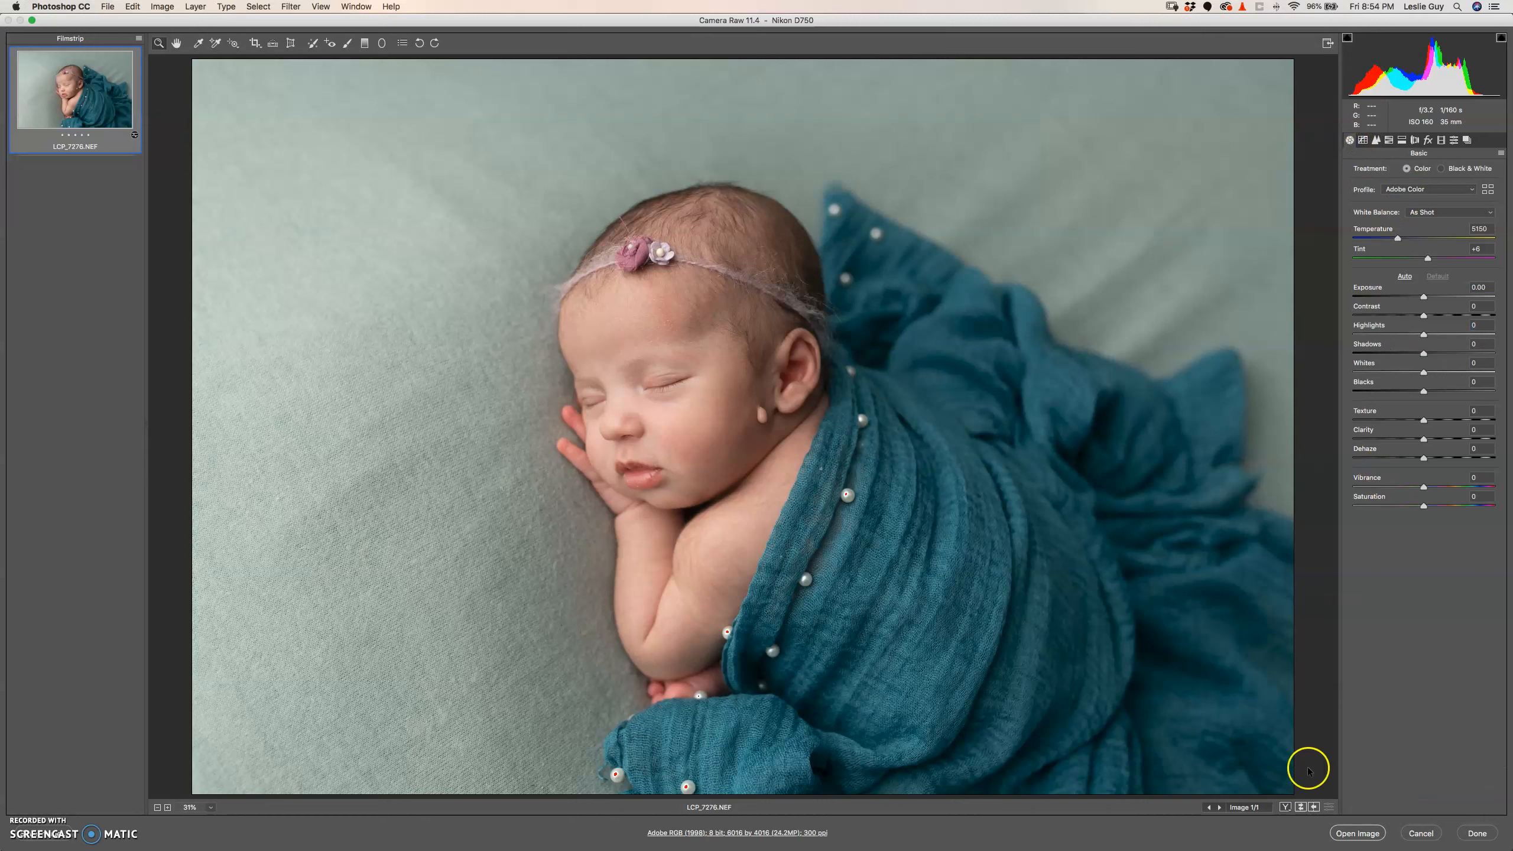
{"action": "left_click", "coordinate": [1360, 835]}
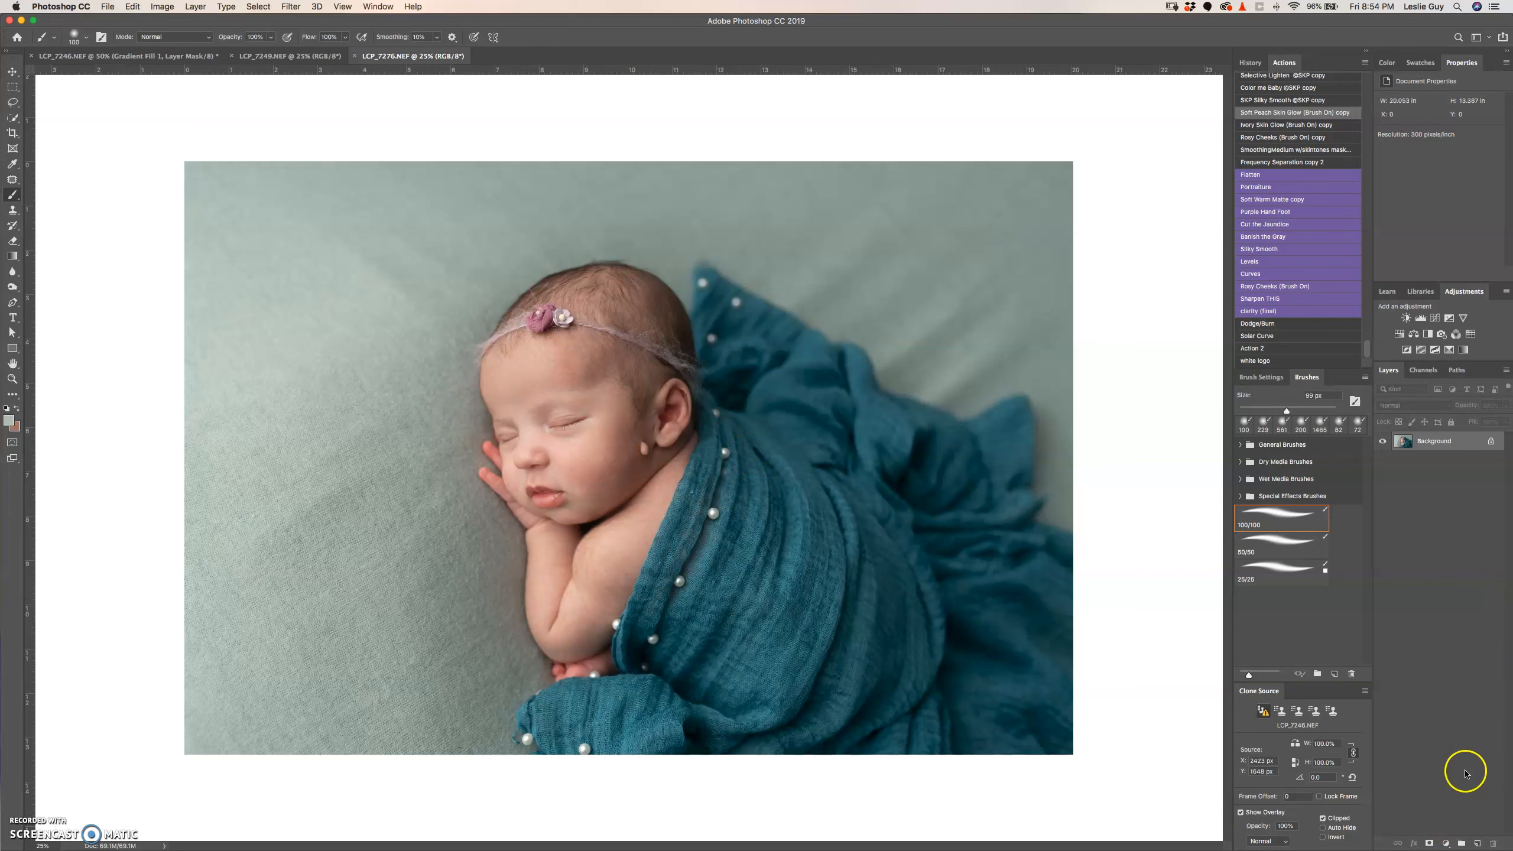
Duplicate the Background layer.
{"action": "key", "text": "super+j"}
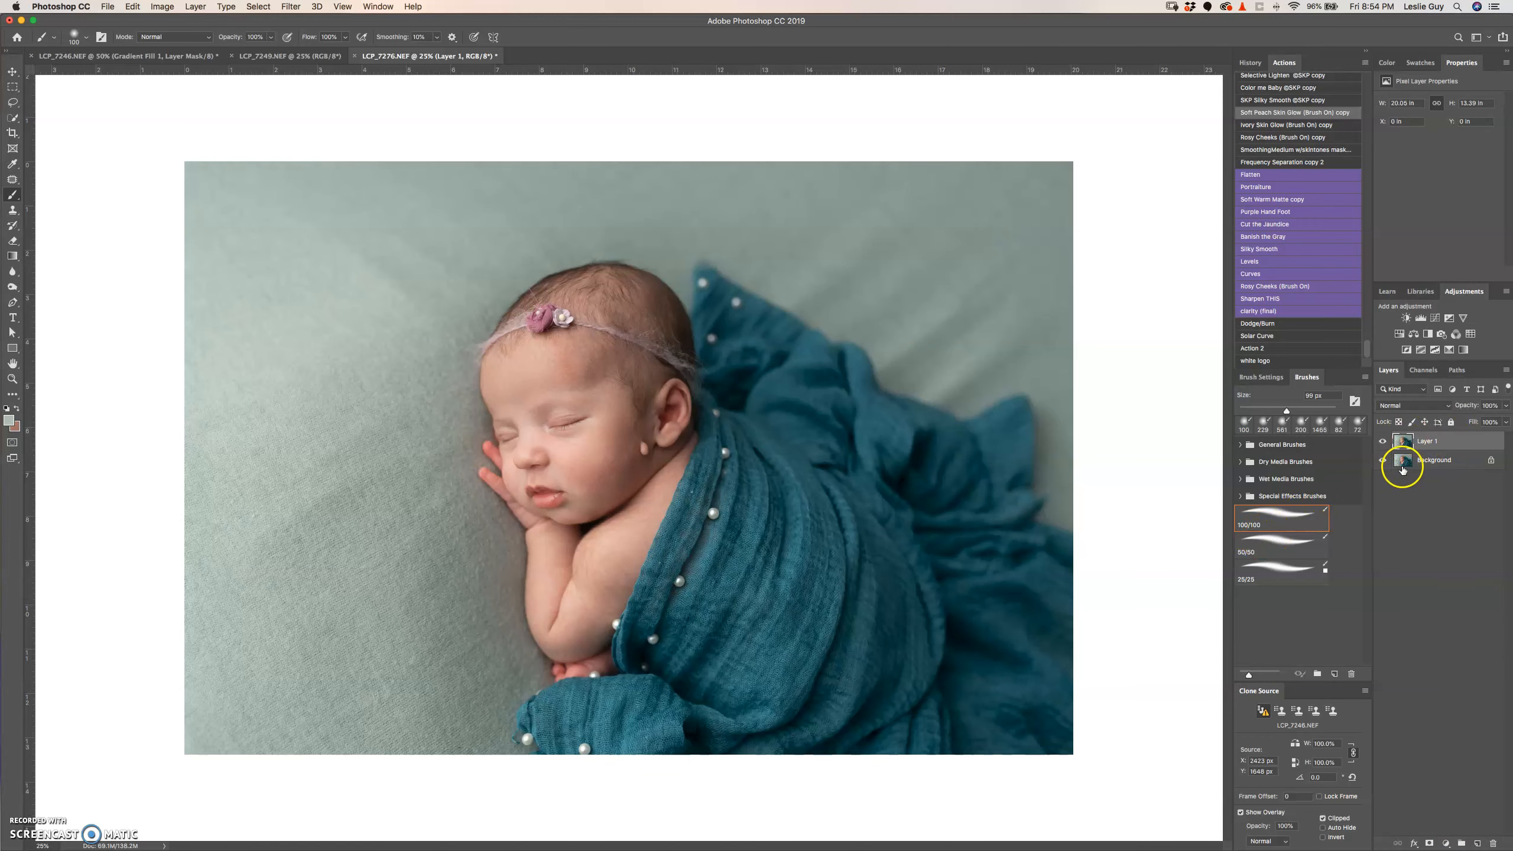
{"action": "key", "text": "super+equal"}
{"action": "key", "text": "super+equal"}
{"action": "key", "text": "super+equal"}
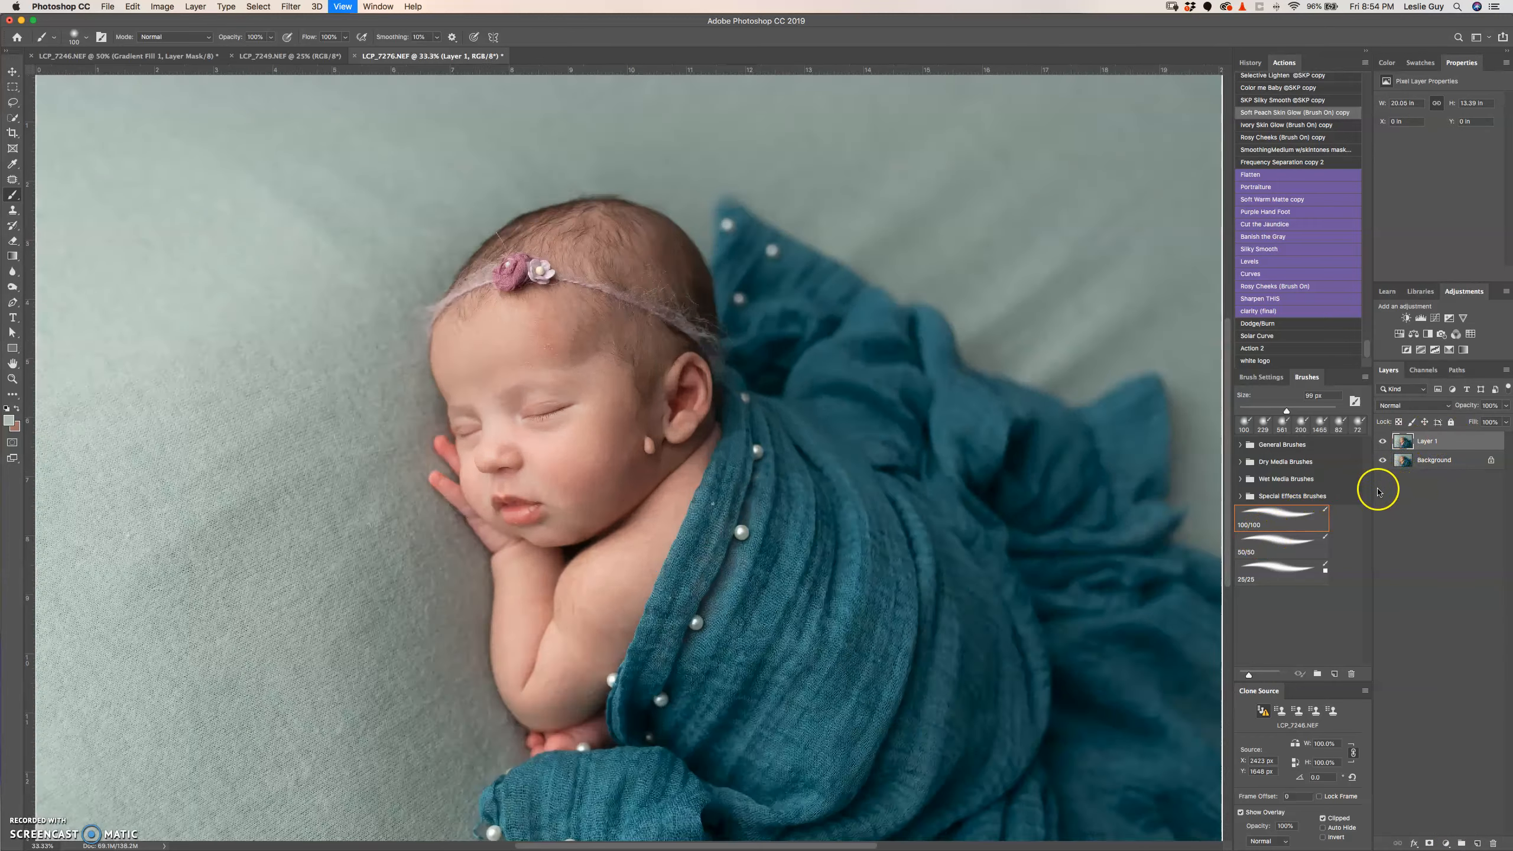
{"action": "left_click_drag", "start_coordinate": [438, 280], "coordinate": [886, 445]}
{"action": "left_click_drag", "start_coordinate": [436, 576], "coordinate": [750, 304]}
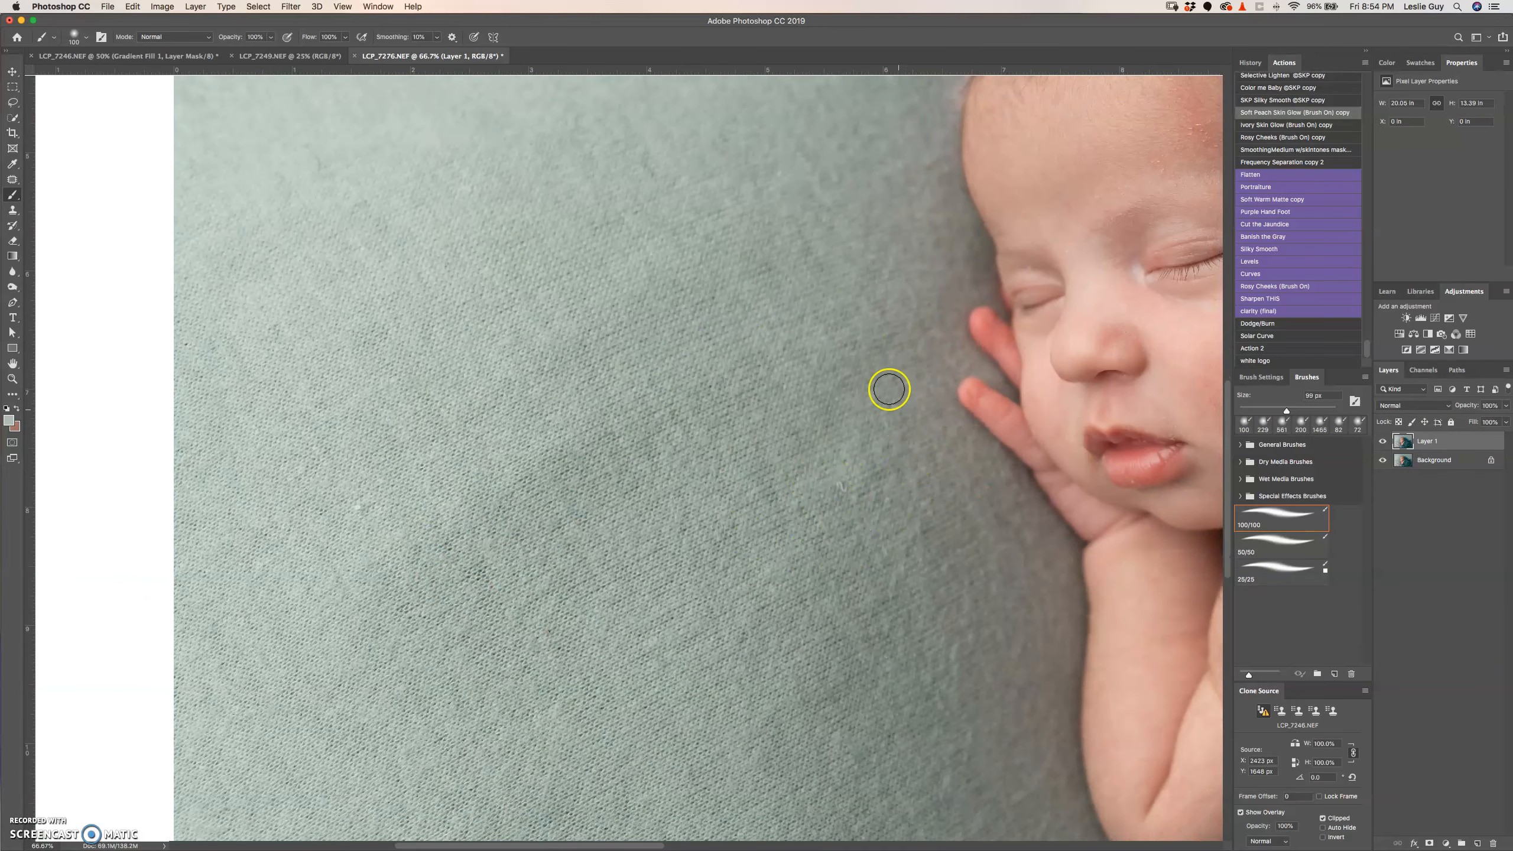
Try to patch the shadowed and speckled area of the blanket left of the baby's hand.
{"action": "key", "text": "l"}
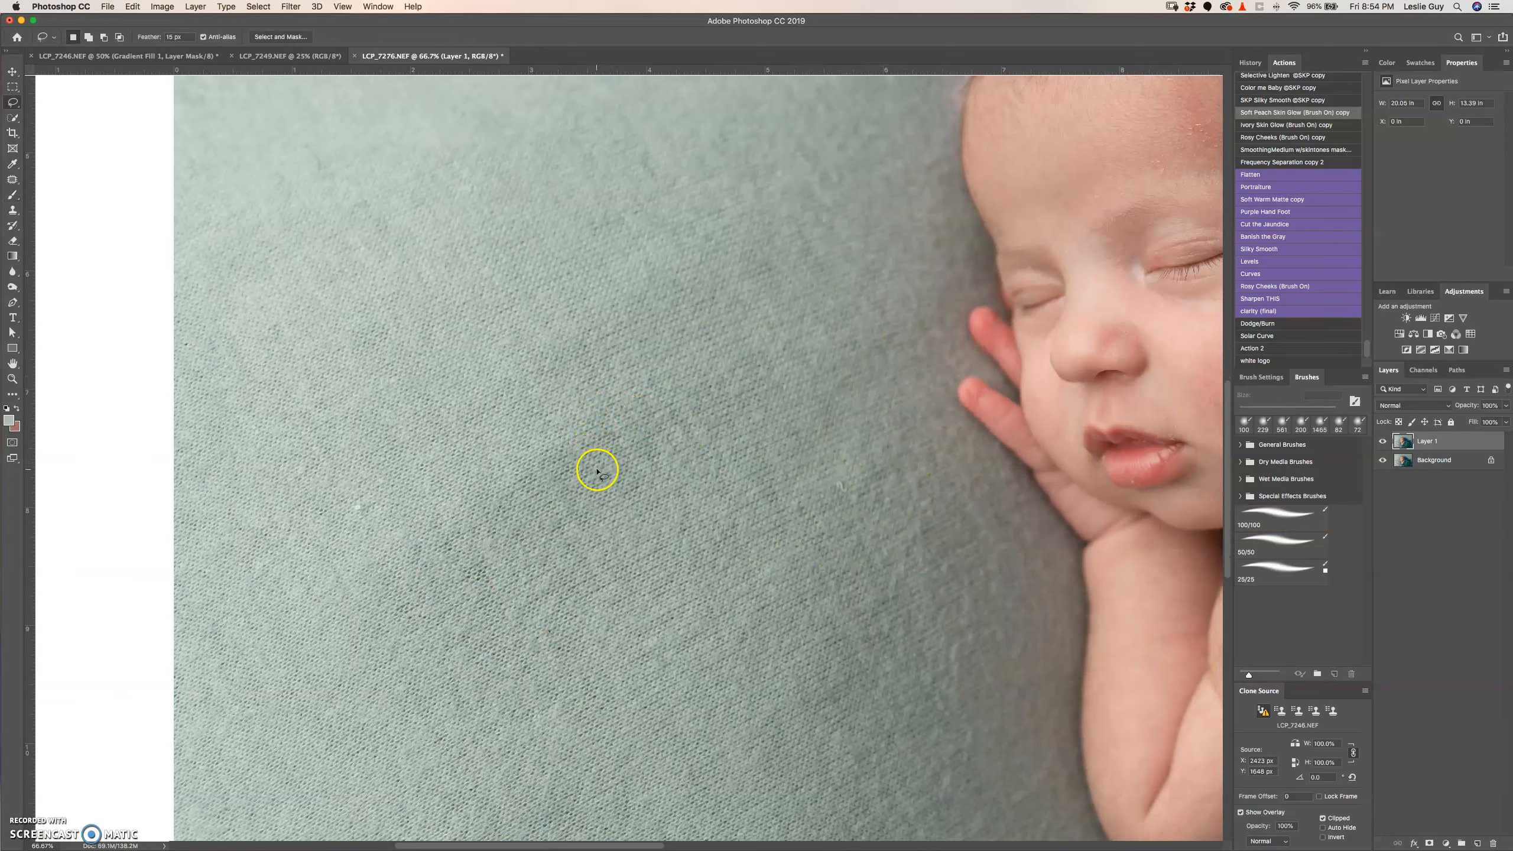
{"action": "key", "text": "j"}
{"action": "mouse_move", "coordinate": [419, 516]}
{"action": "left_mouse_down"}
{"action": "mouse_move", "coordinate": [613, 421]}
{"action": "mouse_move", "coordinate": [629, 668]}
{"action": "left_mouse_up"}
{"action": "key", "text": "super+z"}
{"action": "key", "text": "super+z"}
{"action": "mouse_move", "coordinate": [531, 581]}
{"action": "left_mouse_down"}
{"action": "mouse_move", "coordinate": [514, 590]}
{"action": "mouse_move", "coordinate": [565, 634]}
{"action": "left_mouse_up"}
{"action": "mouse_move", "coordinate": [431, 519]}
{"action": "left_mouse_down"}
{"action": "mouse_move", "coordinate": [384, 553]}
{"action": "mouse_move", "coordinate": [300, 388]}
{"action": "left_mouse_up"}
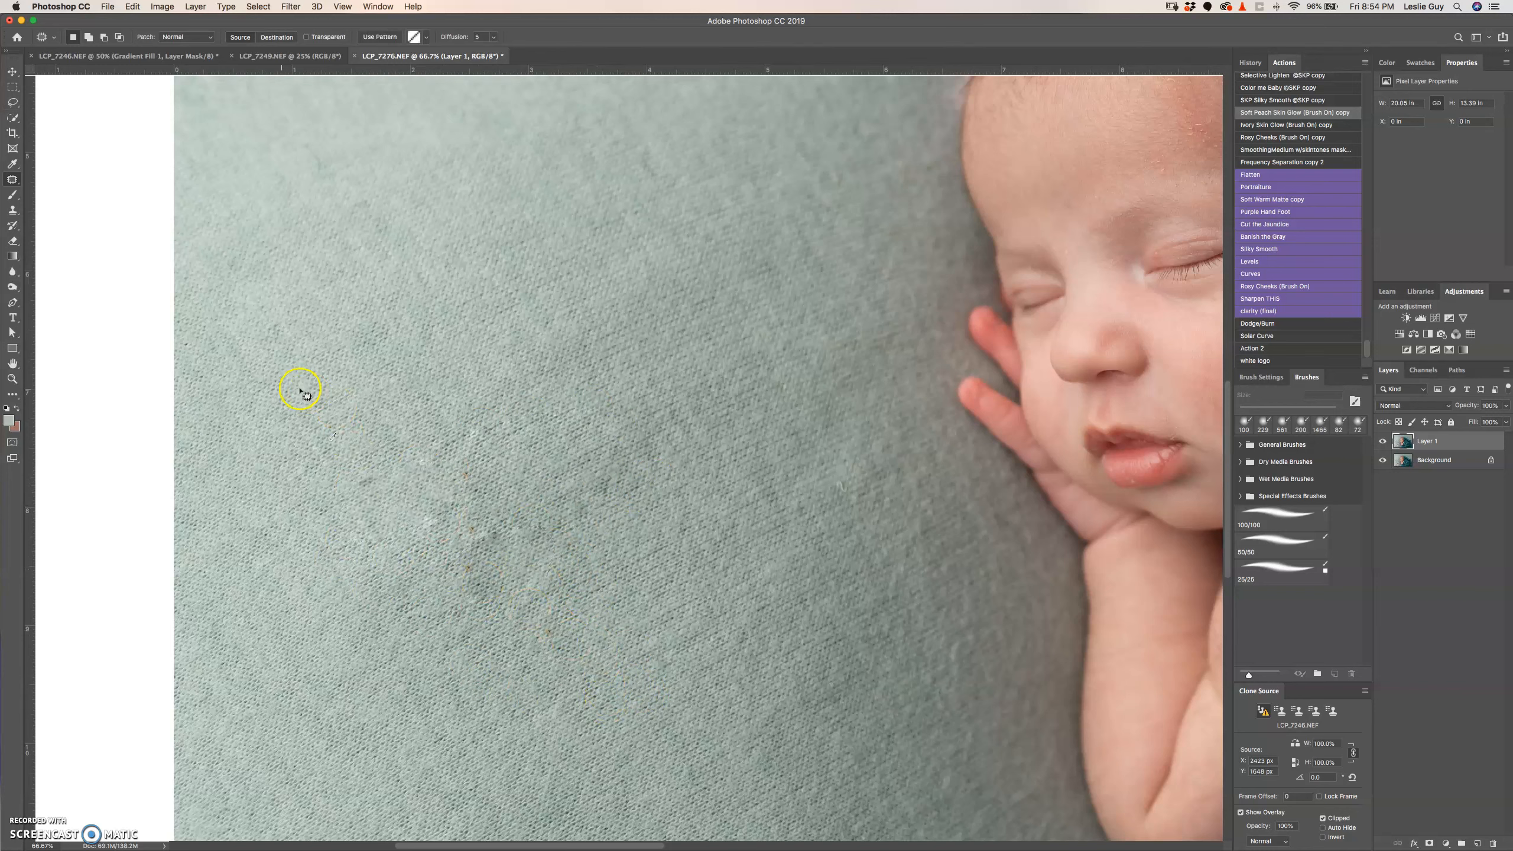
Revert the photo to its opening history state and duplicate the Background layer.
{"action": "key", "text": "super+z"}
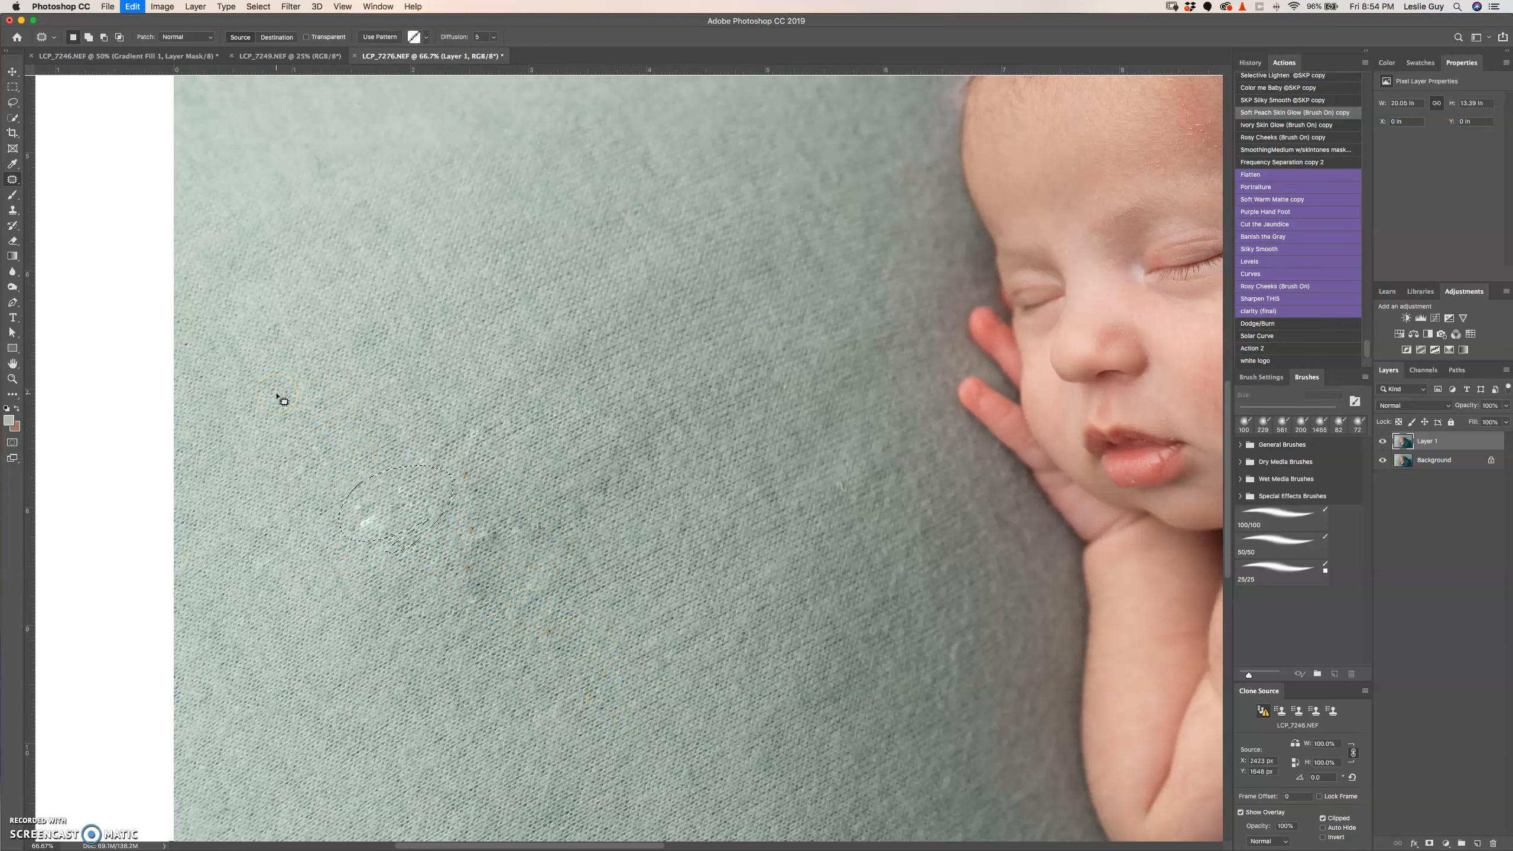
{"action": "key", "text": "super+z"}
{"action": "key", "text": "super+z"}
{"action": "key", "text": "super+z"}
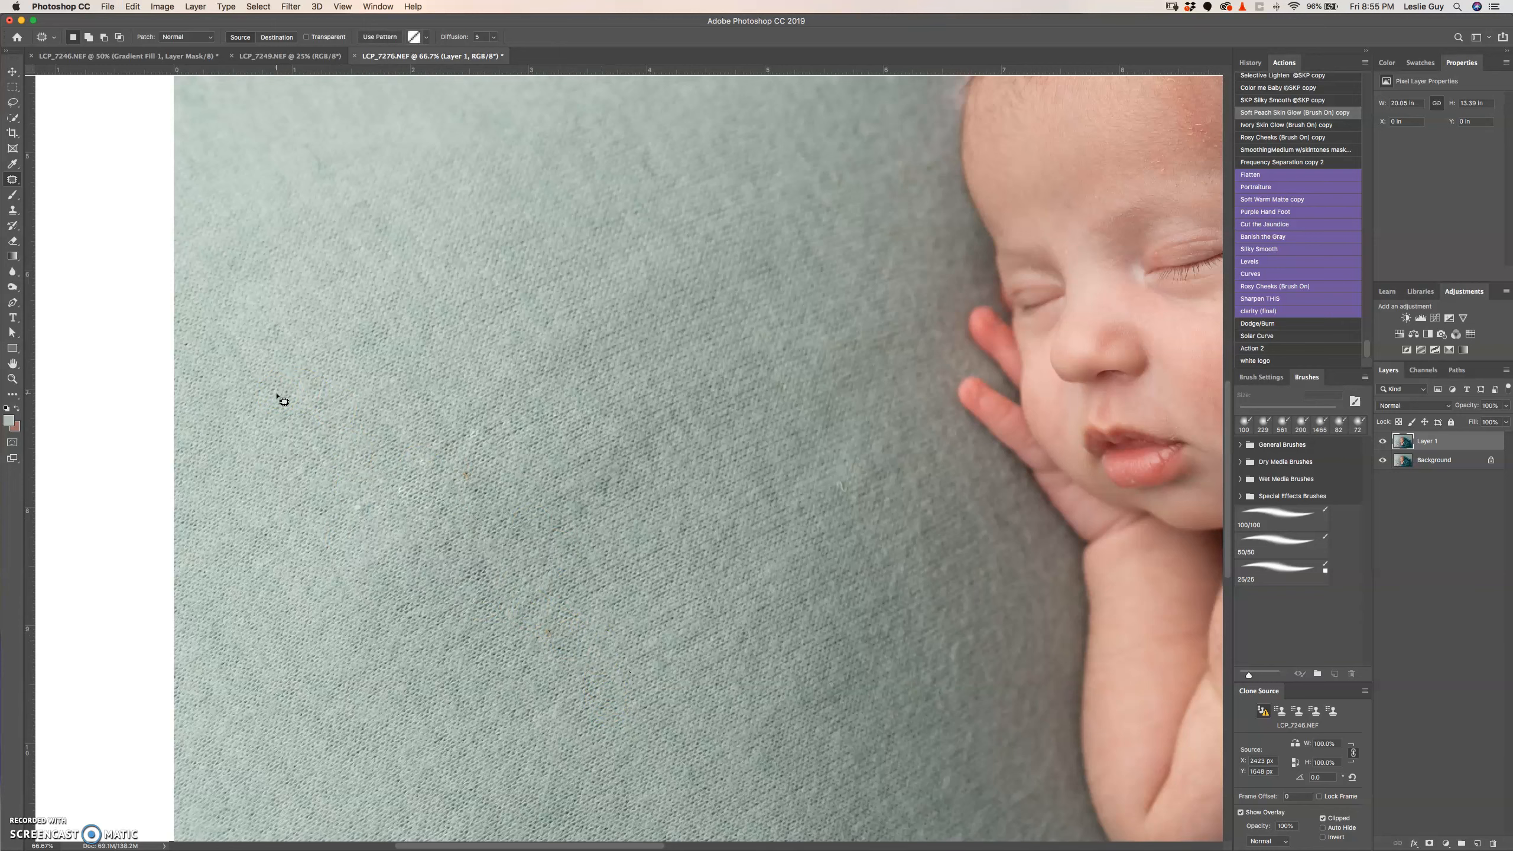
{"action": "left_click", "coordinate": [1251, 62]}
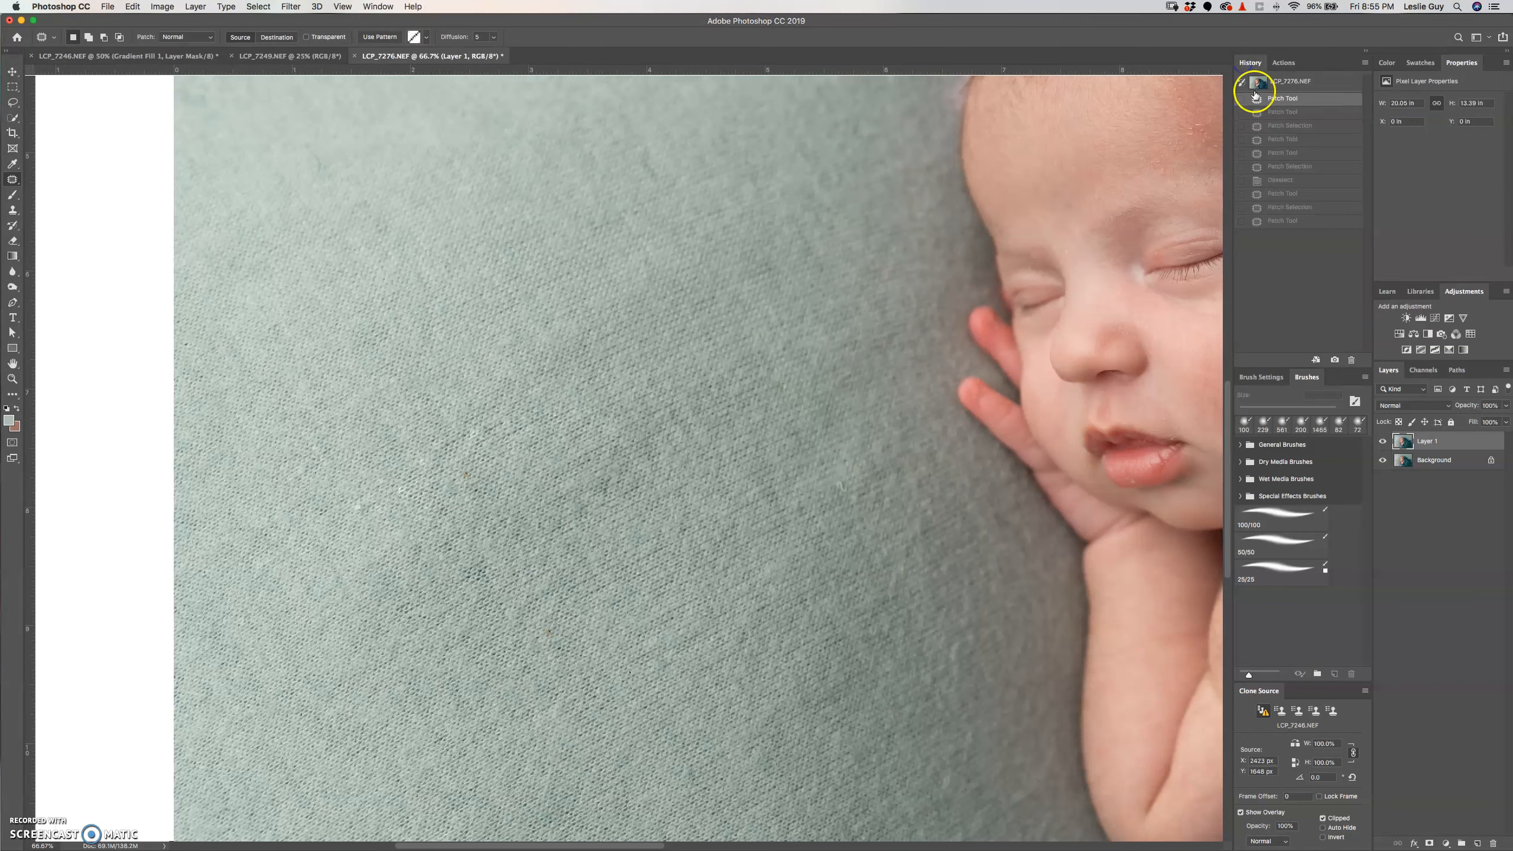
{"action": "left_click", "coordinate": [1298, 87]}
{"action": "key", "text": "super+j"}
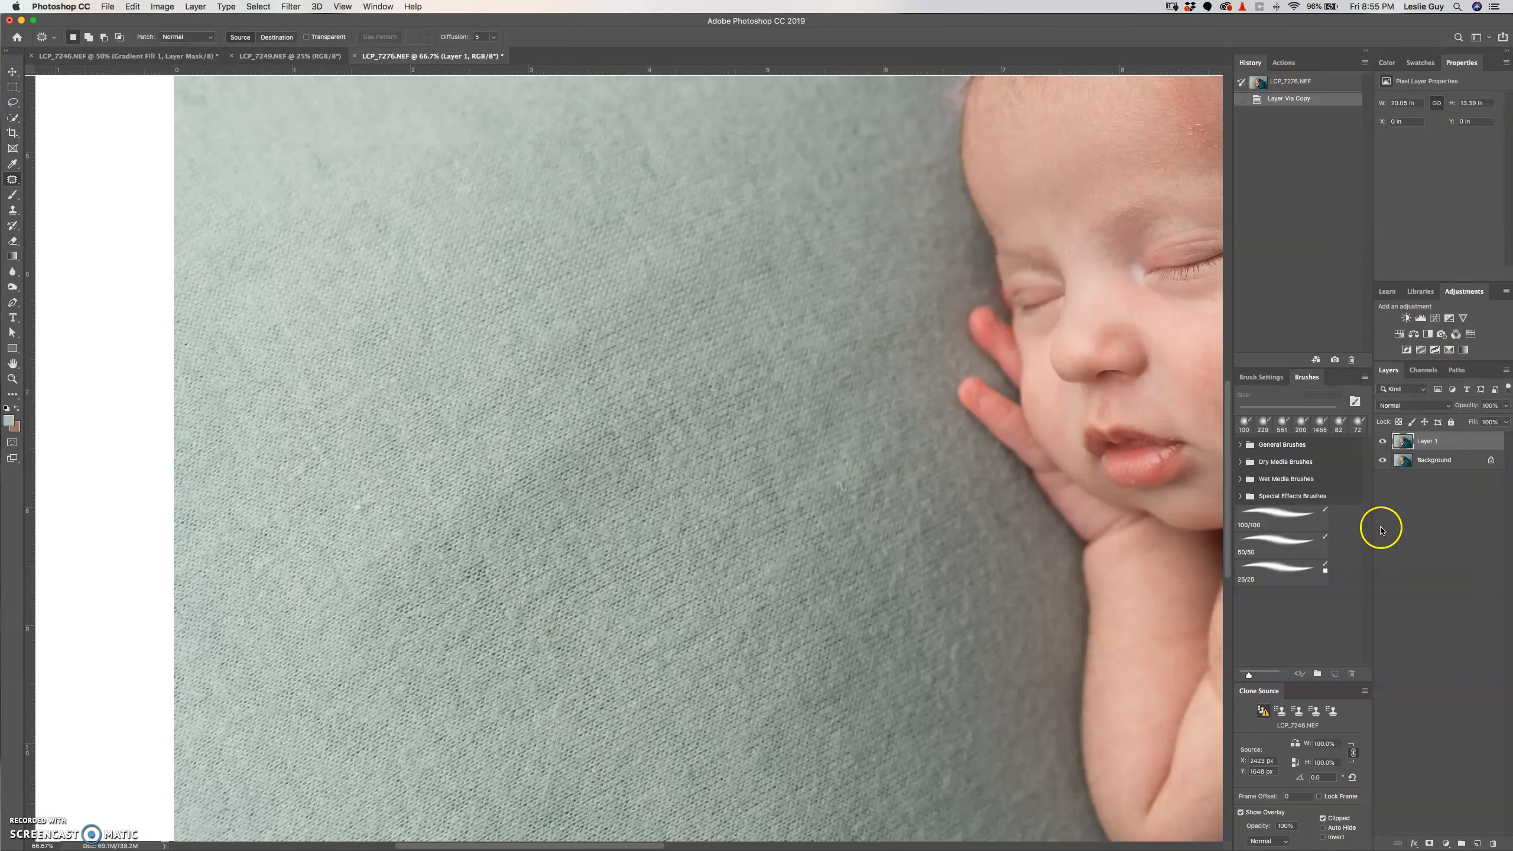
Add a Curves adjustment layer with a brightening point at input 77, output 137, and invert its mask to black.
{"action": "key", "text": "super+minus"}
{"action": "key", "text": "super+minus"}
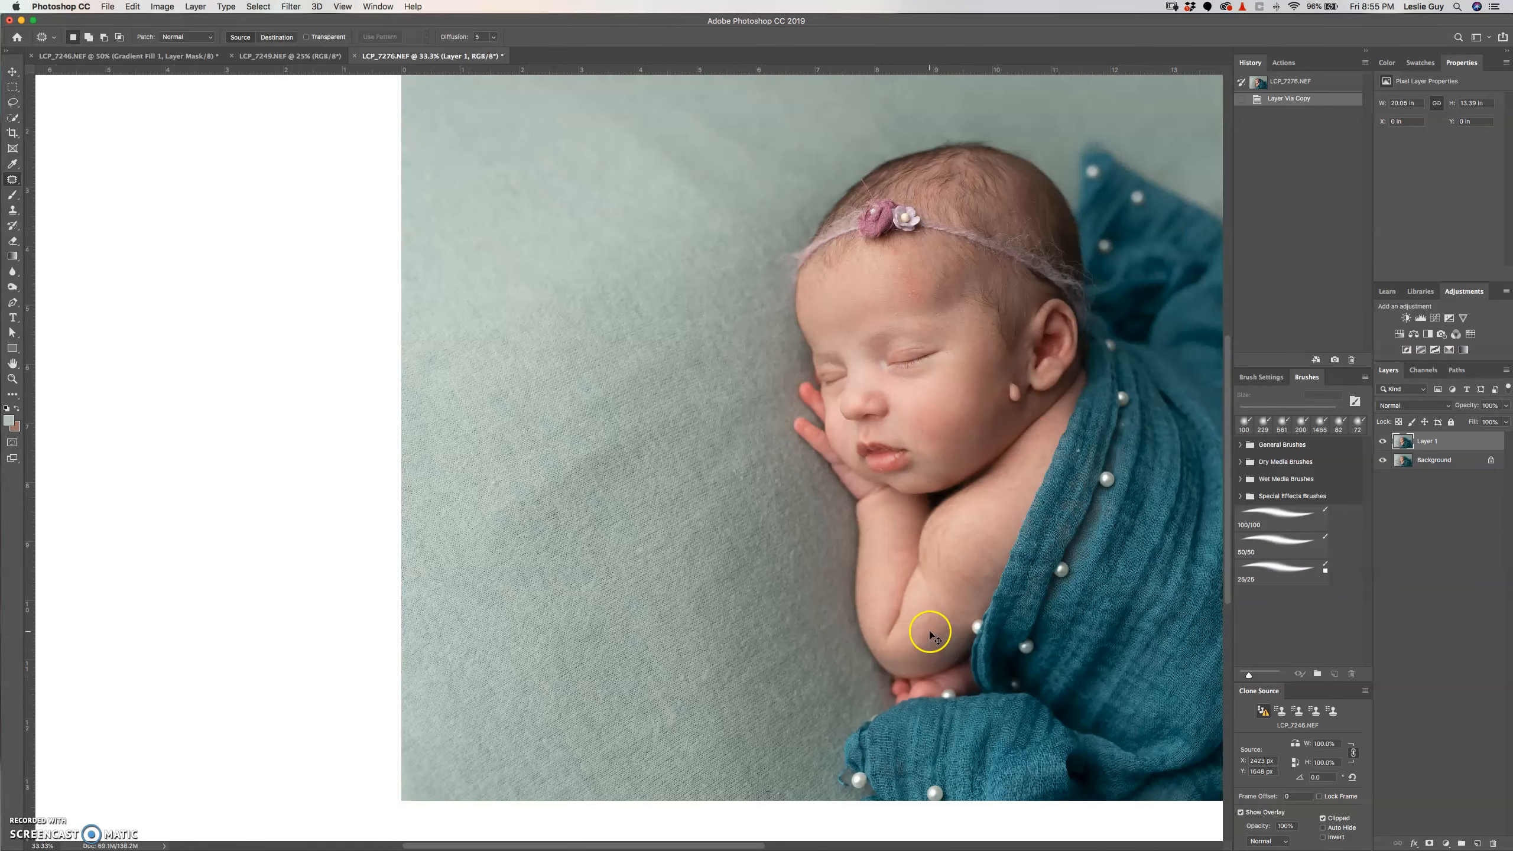
{"action": "left_click_drag", "start_coordinate": [1007, 513], "coordinate": [816, 562]}
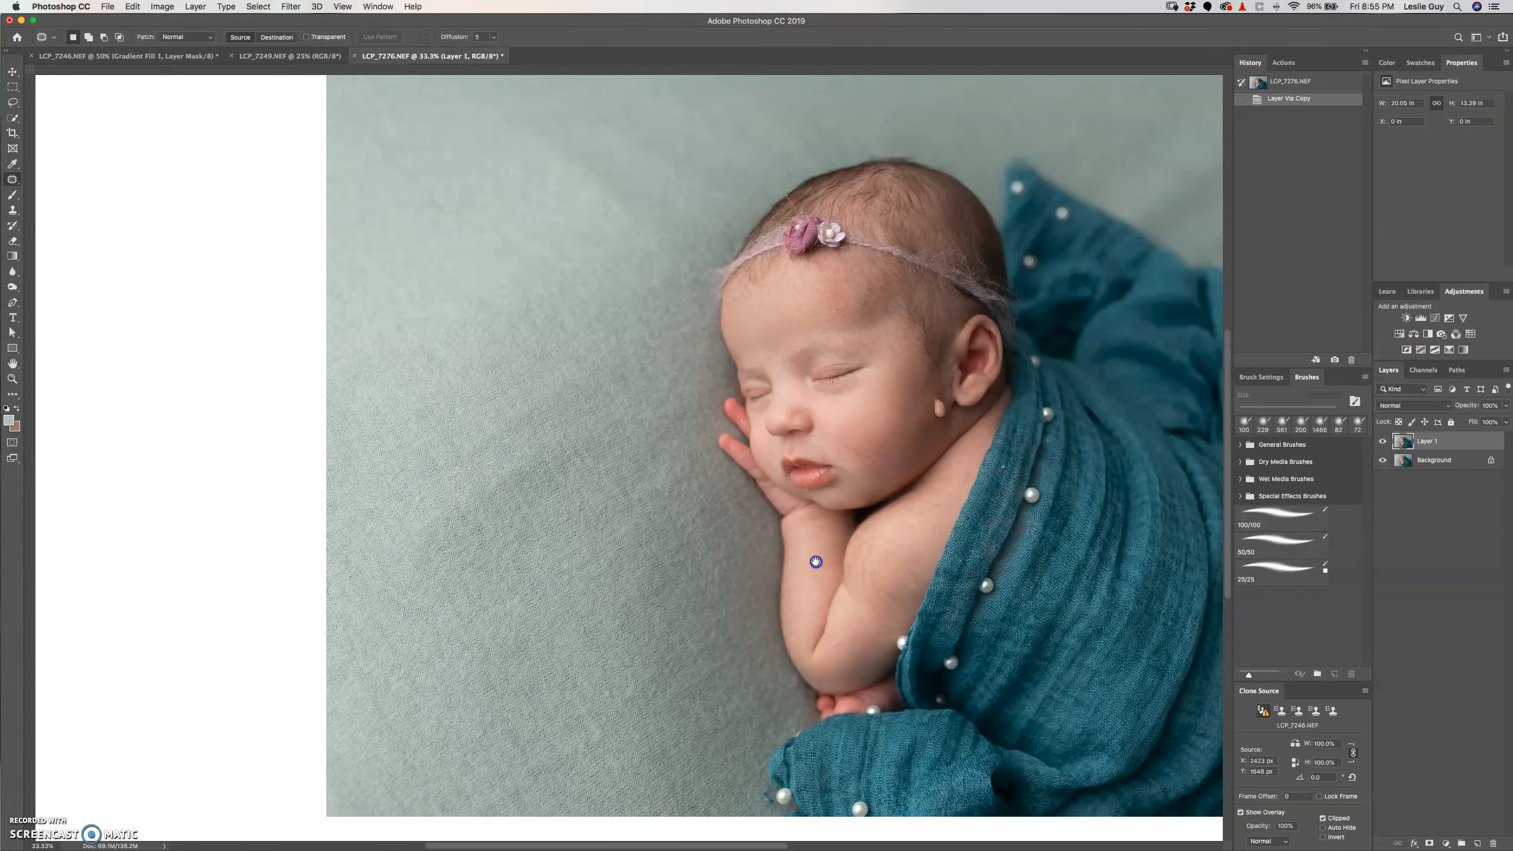
{"action": "key", "text": "super+minus"}
{"action": "key", "text": "super+r"}
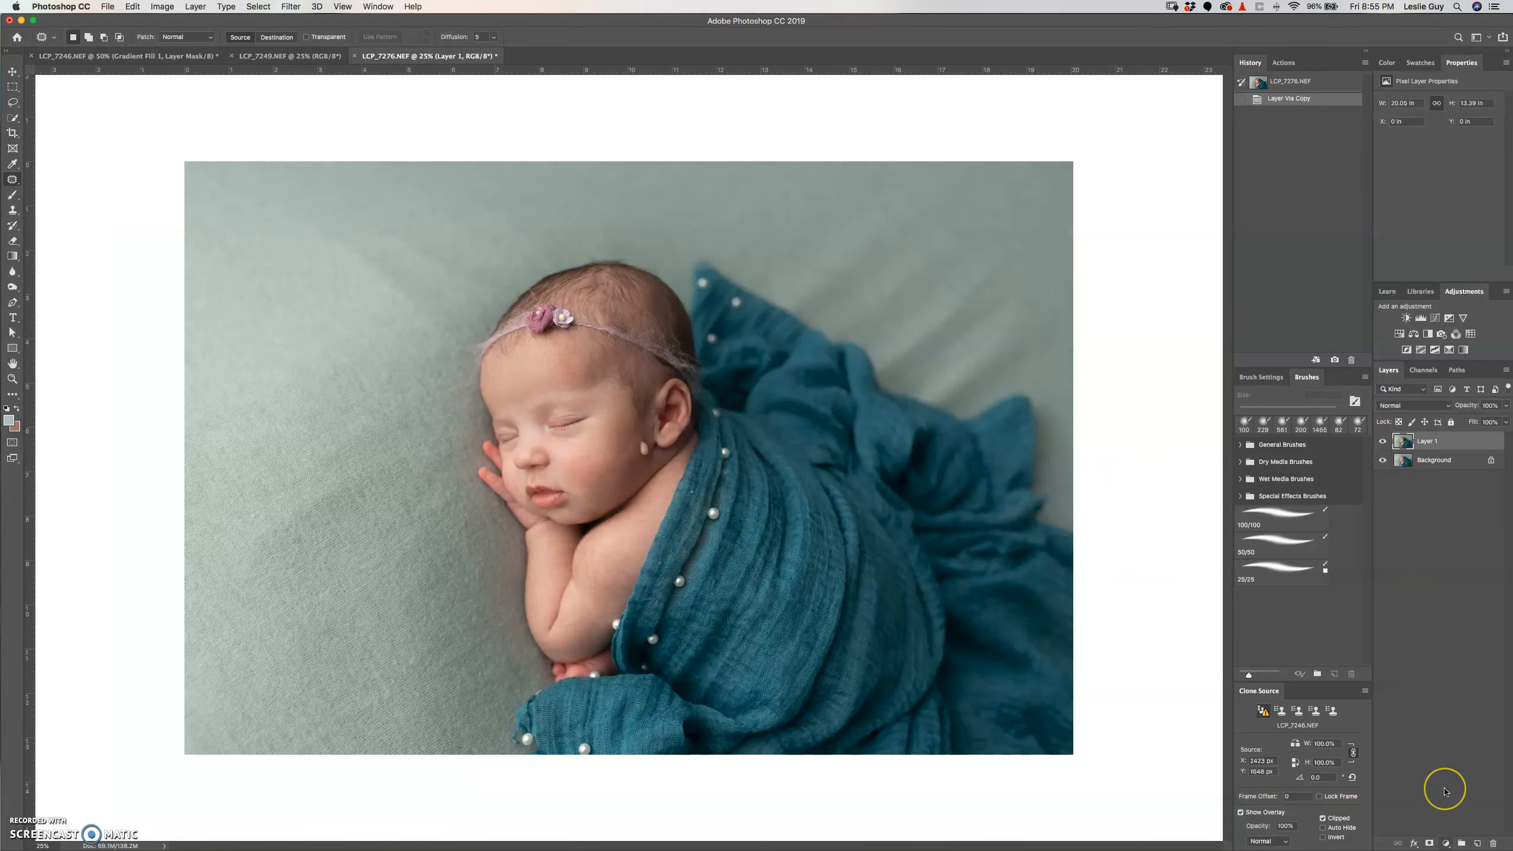
{"action": "left_click", "coordinate": [1446, 843]}
{"action": "left_click", "coordinate": [1466, 663]}
{"action": "left_click_drag", "start_coordinate": [1449, 174], "coordinate": [1433, 172]}
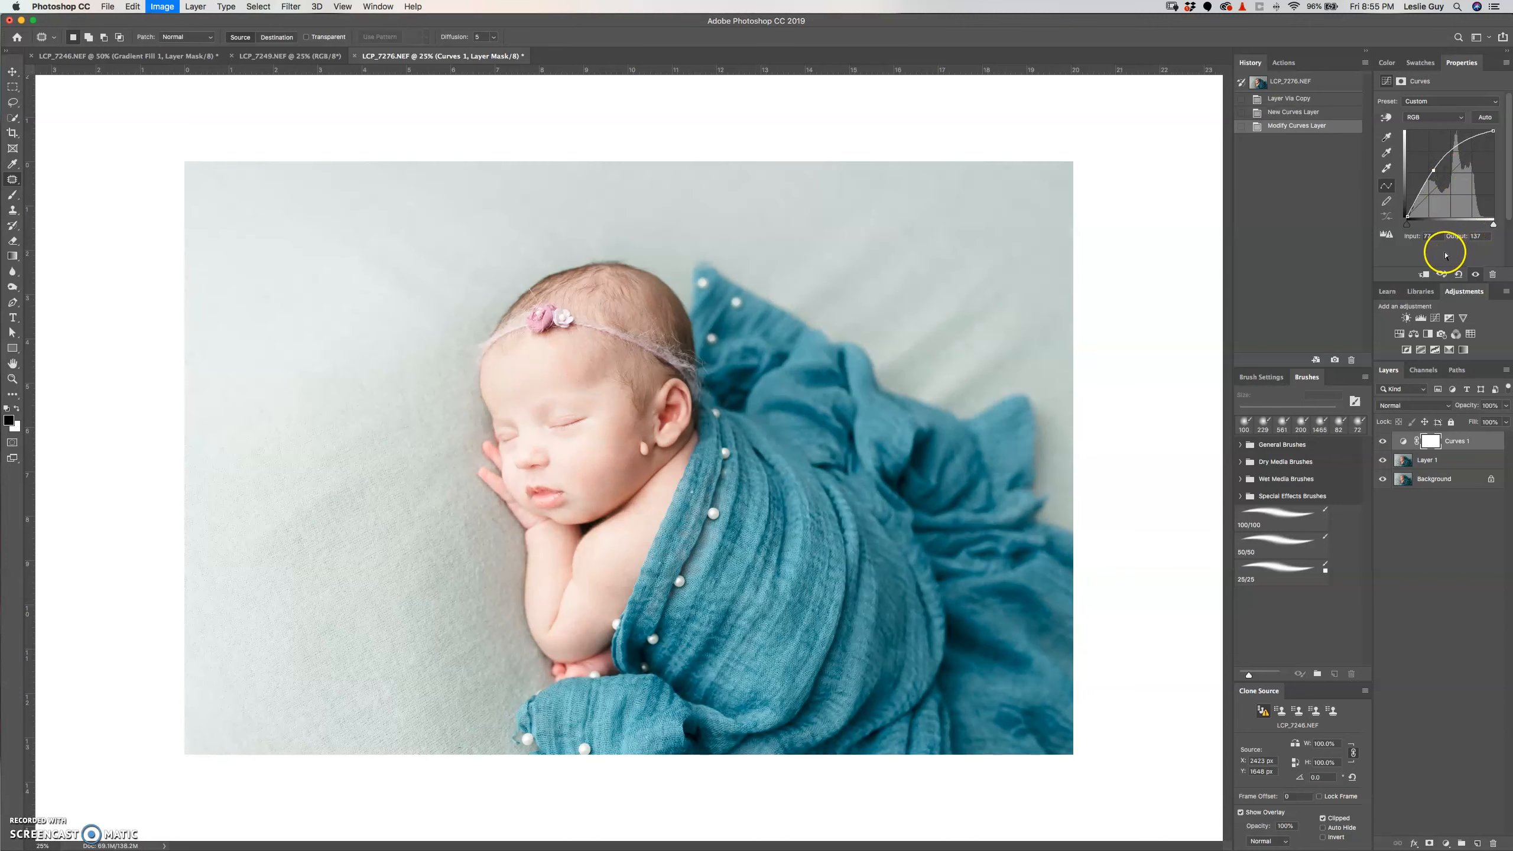
{"action": "key", "text": "super+i"}
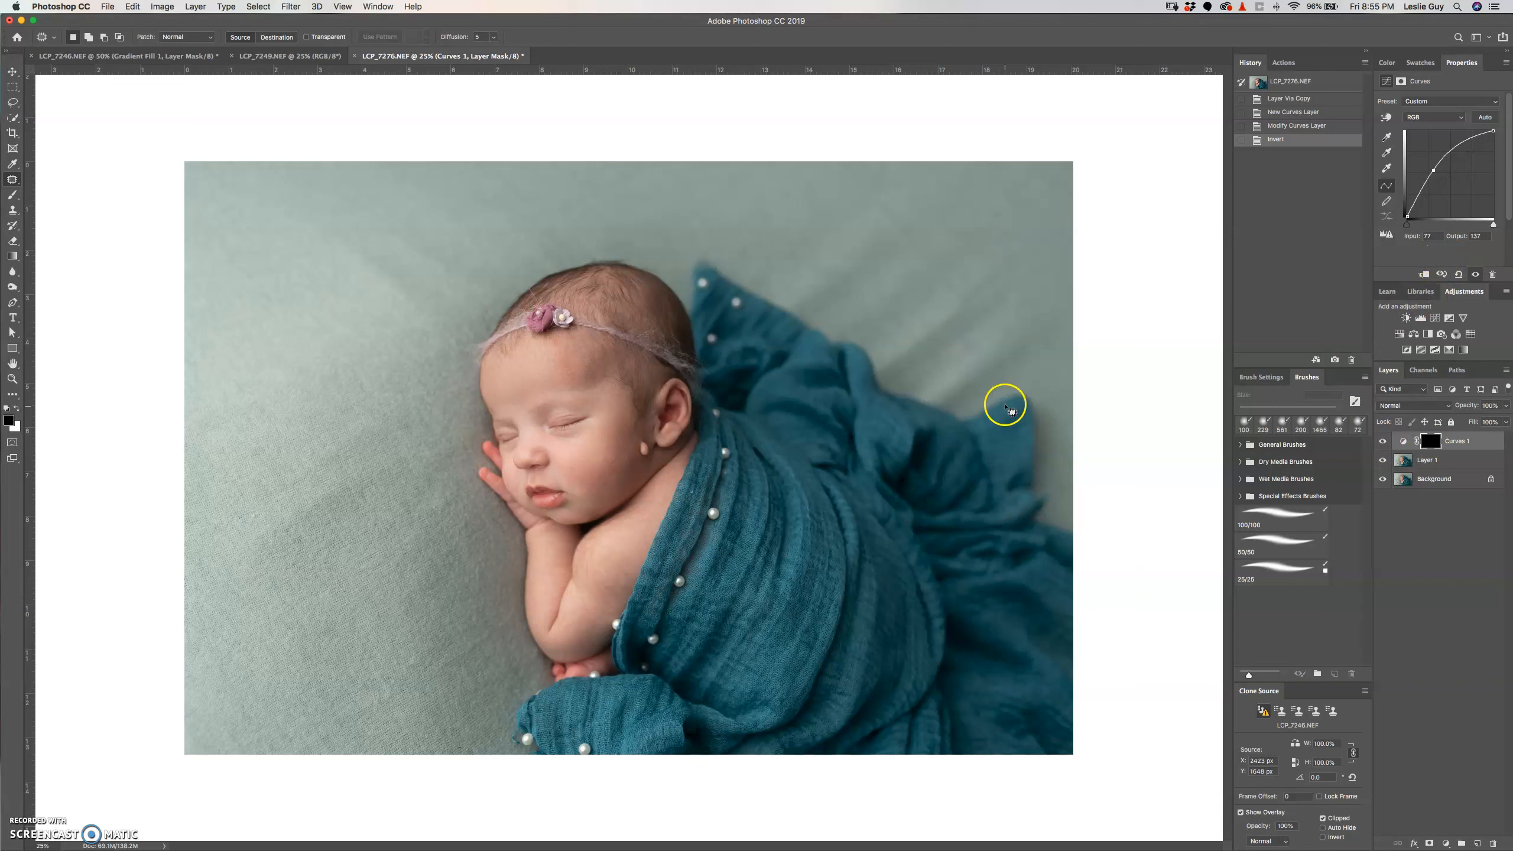
Paint white on the Curves mask with the 25/25 brush at about 562 px to lighten the dark blanket patches left of the baby.
{"action": "key", "text": "b"}
{"action": "key", "text": "x"}
{"action": "left_click", "coordinate": [1294, 569]}
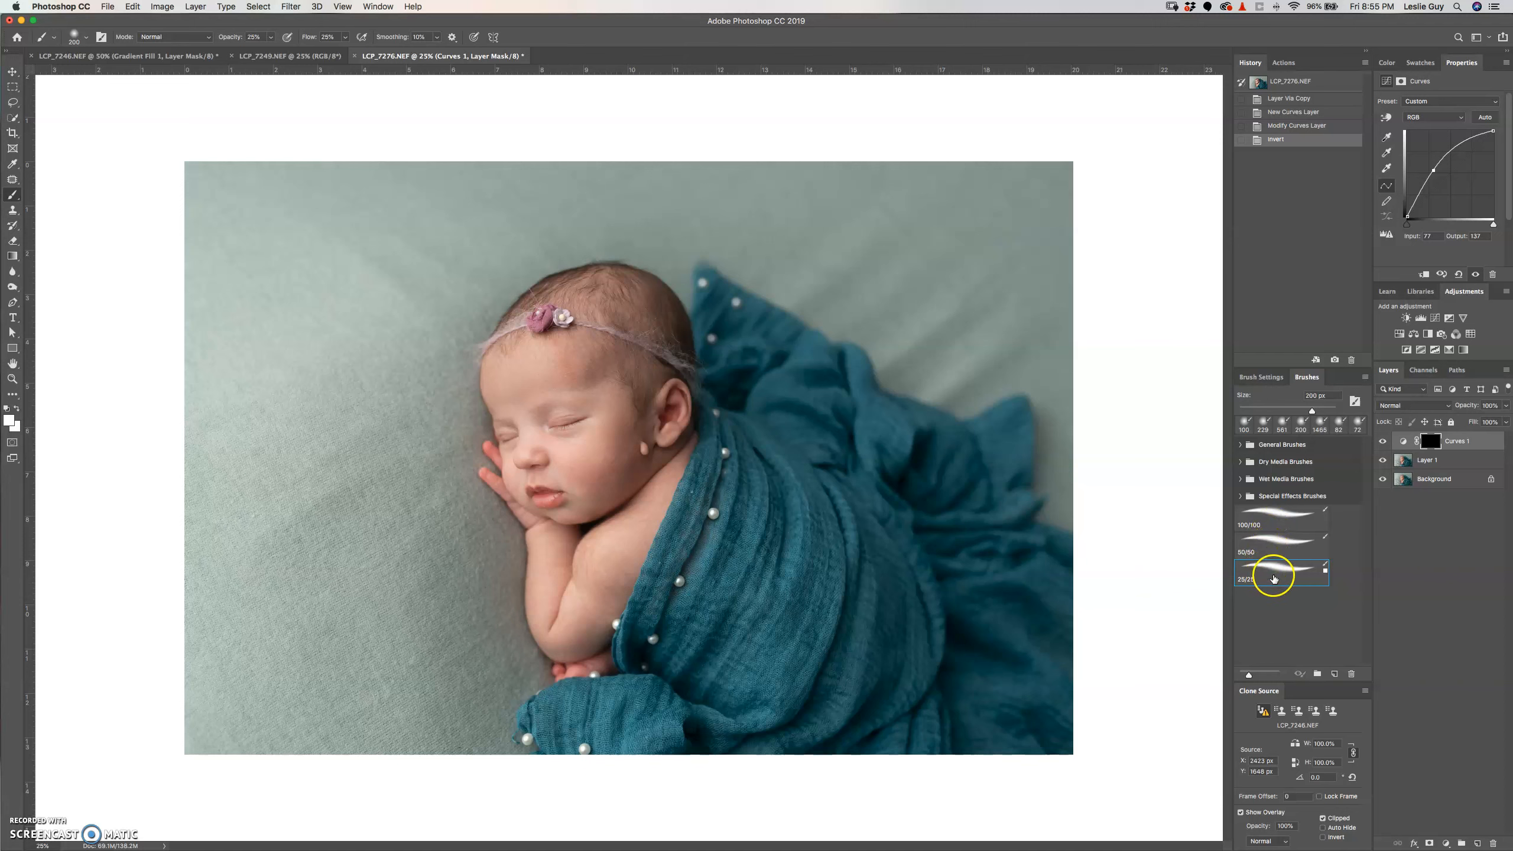
{"action": "mouse_move", "coordinate": [301, 538]}
{"action": "left_mouse_down"}
{"action": "mouse_move", "coordinate": [344, 522]}
{"action": "mouse_move", "coordinate": [286, 550]}
{"action": "mouse_move", "coordinate": [340, 522]}
{"action": "mouse_move", "coordinate": [348, 510]}
{"action": "mouse_move", "coordinate": [325, 519]}
{"action": "mouse_move", "coordinate": [346, 497]}
{"action": "mouse_move", "coordinate": [282, 537]}
{"action": "mouse_move", "coordinate": [341, 535]}
{"action": "mouse_move", "coordinate": [260, 555]}
{"action": "mouse_move", "coordinate": [335, 530]}
{"action": "mouse_move", "coordinate": [328, 567]}
{"action": "mouse_move", "coordinate": [281, 564]}
{"action": "left_mouse_up"}
{"action": "mouse_move", "coordinate": [311, 499]}
{"action": "left_mouse_down"}
{"action": "mouse_move", "coordinate": [365, 451]}
{"action": "mouse_move", "coordinate": [363, 483]}
{"action": "mouse_move", "coordinate": [271, 491]}
{"action": "mouse_move", "coordinate": [293, 459]}
{"action": "mouse_move", "coordinate": [264, 468]}
{"action": "mouse_move", "coordinate": [258, 503]}
{"action": "mouse_move", "coordinate": [312, 587]}
{"action": "mouse_move", "coordinate": [280, 600]}
{"action": "mouse_move", "coordinate": [340, 633]}
{"action": "mouse_move", "coordinate": [323, 625]}
{"action": "mouse_move", "coordinate": [392, 620]}
{"action": "mouse_move", "coordinate": [422, 593]}
{"action": "mouse_move", "coordinate": [395, 477]}
{"action": "left_mouse_up"}
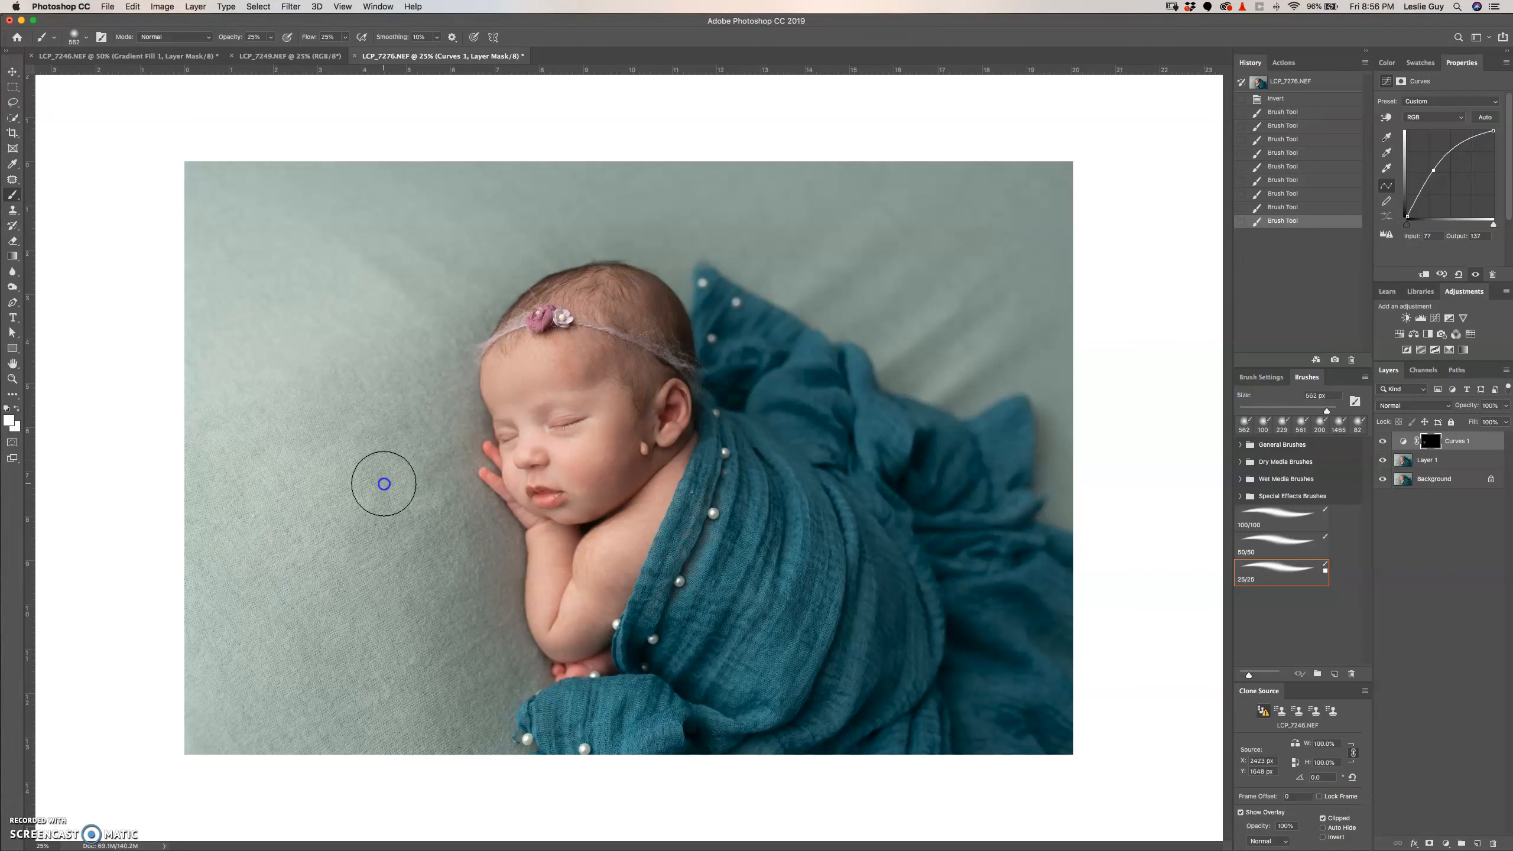
{"action": "left_click", "coordinate": [395, 535]}
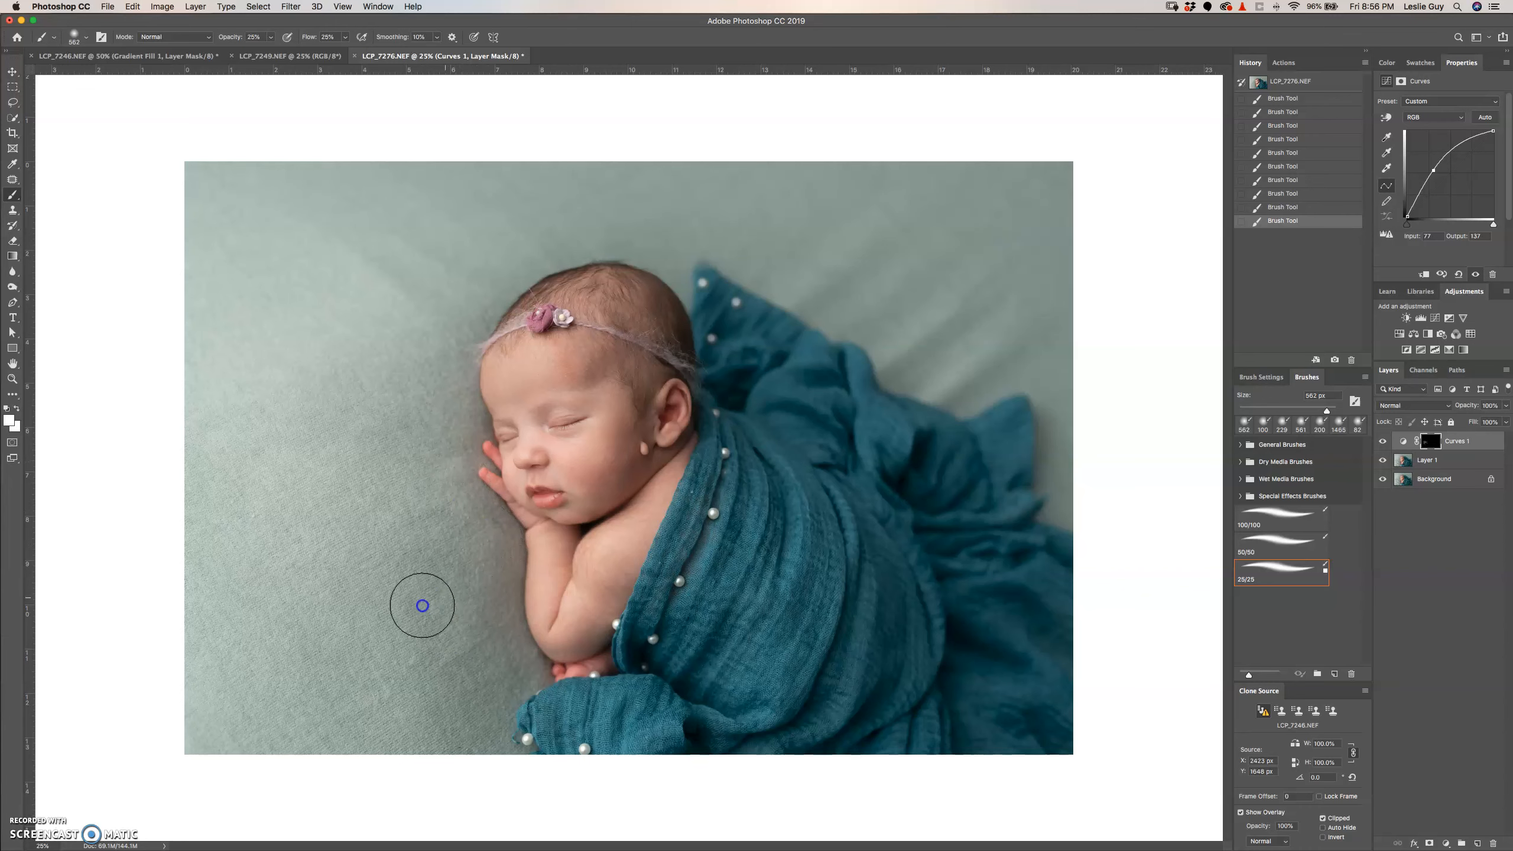
{"action": "left_click_drag", "start_coordinate": [365, 599], "coordinate": [433, 584]}
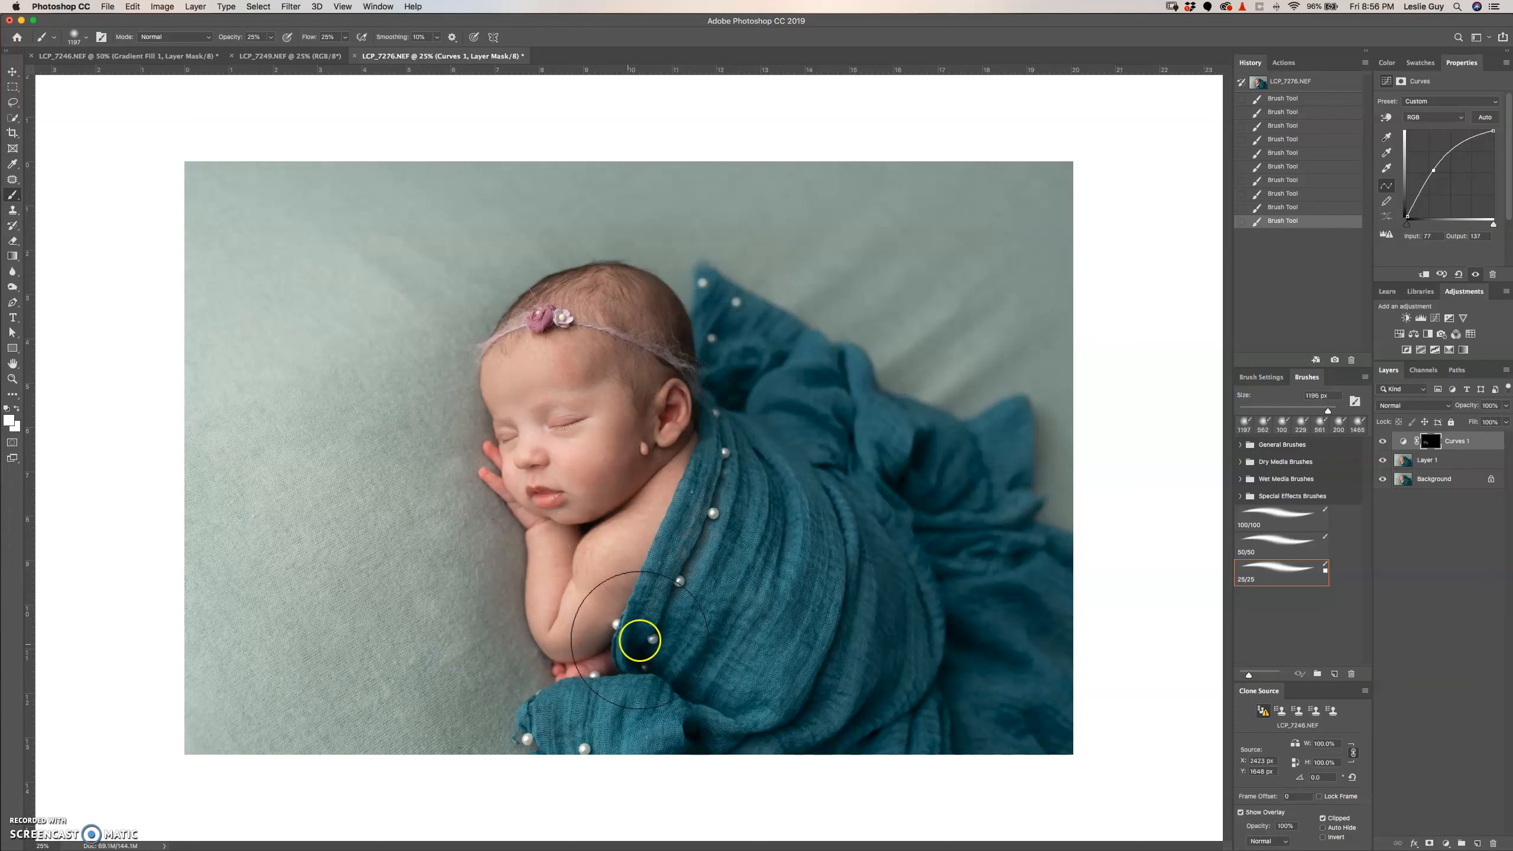
Lower the curve point's output to 114 and lighten the blanket crease above and left of the baby's head.
{"action": "left_click_drag", "start_coordinate": [1433, 171], "coordinate": [1433, 178]}
{"action": "left_click_drag", "start_coordinate": [424, 288], "coordinate": [366, 289]}
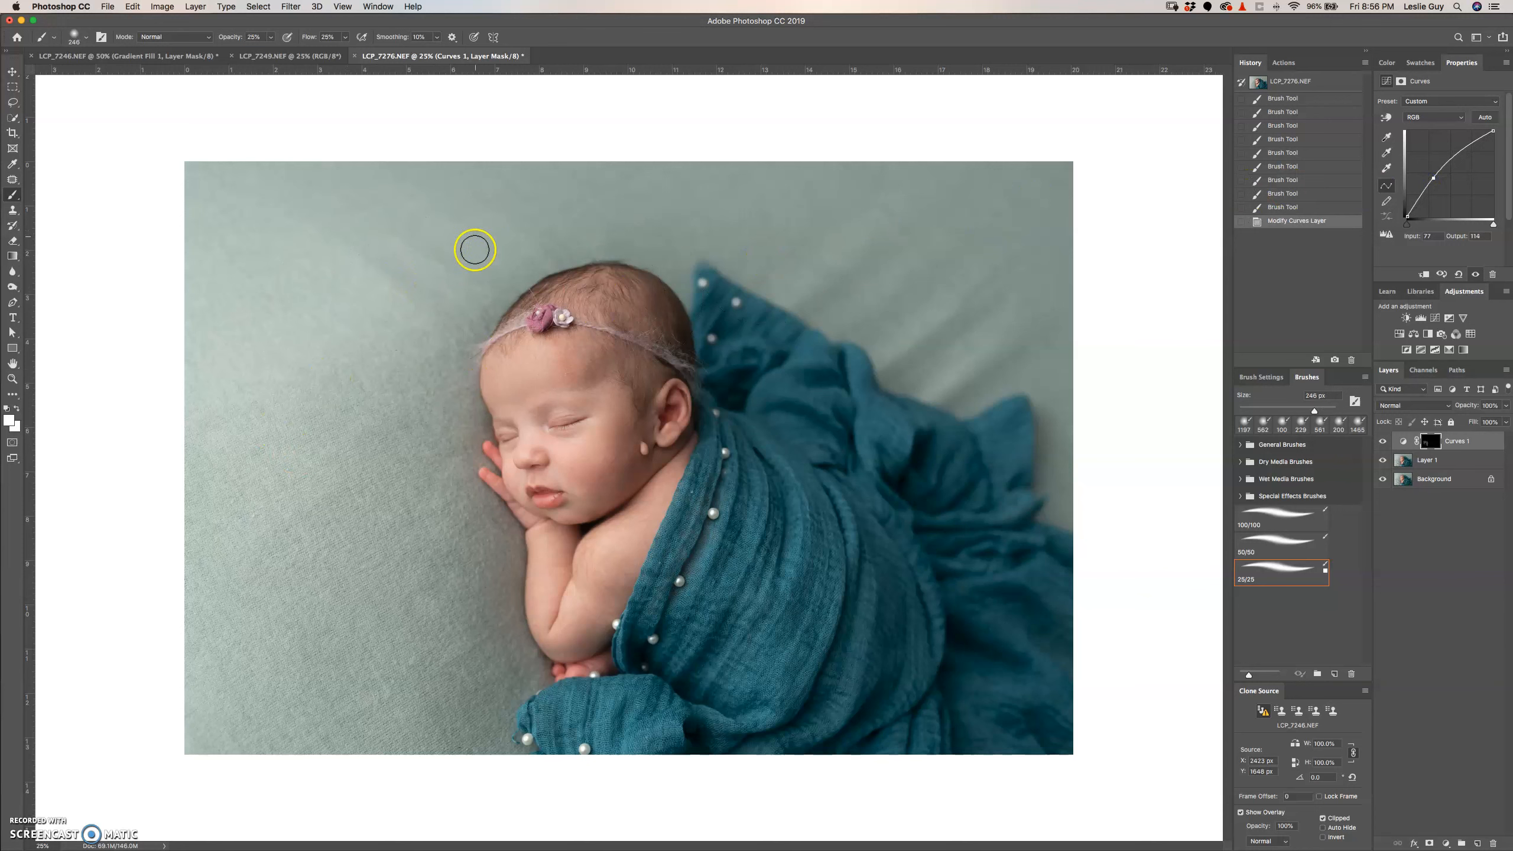
{"action": "mouse_move", "coordinate": [415, 290]}
{"action": "left_mouse_down"}
{"action": "mouse_move", "coordinate": [364, 258]}
{"action": "mouse_move", "coordinate": [430, 292]}
{"action": "mouse_move", "coordinate": [352, 230]}
{"action": "mouse_move", "coordinate": [410, 274]}
{"action": "mouse_move", "coordinate": [351, 235]}
{"action": "mouse_move", "coordinate": [472, 270]}
{"action": "mouse_move", "coordinate": [394, 233]}
{"action": "mouse_move", "coordinate": [447, 263]}
{"action": "left_mouse_up"}
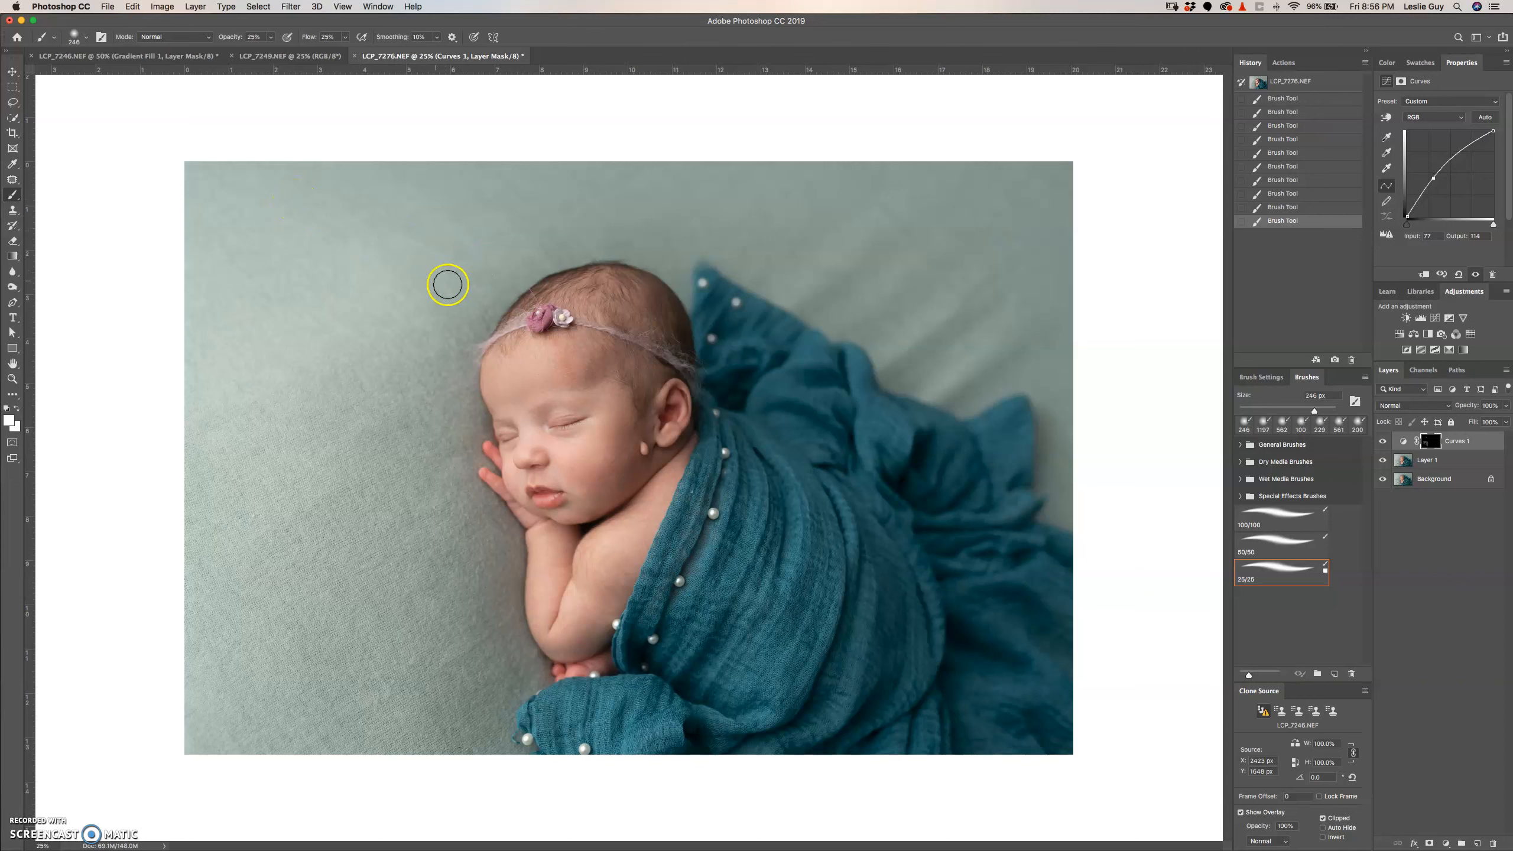
Undo the last two strokes and paint black on the mask to tone down the blanket above and left of the head.
{"action": "key", "text": "super+z"}
{"action": "key", "text": "super+z"}
{"action": "mouse_move", "coordinate": [439, 250]}
{"action": "left_mouse_down"}
{"action": "mouse_move", "coordinate": [474, 268]}
{"action": "mouse_move", "coordinate": [411, 230]}
{"action": "mouse_move", "coordinate": [437, 254]}
{"action": "left_mouse_up"}
{"action": "mouse_move", "coordinate": [381, 219]}
{"action": "left_mouse_down"}
{"action": "mouse_move", "coordinate": [355, 226]}
{"action": "mouse_move", "coordinate": [393, 241]}
{"action": "left_mouse_up"}
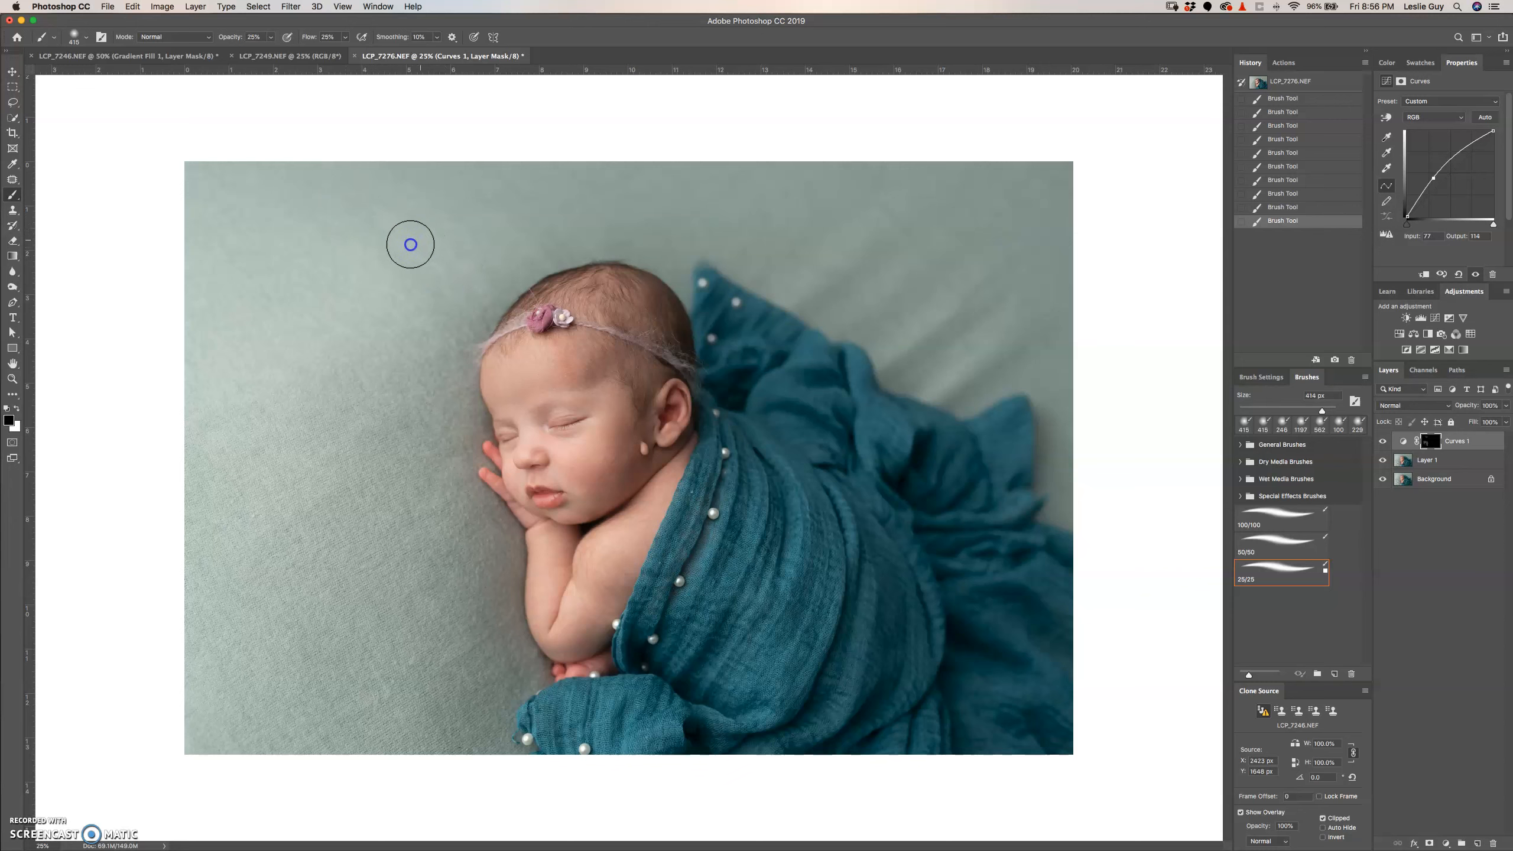
{"action": "left_click_drag", "start_coordinate": [439, 272], "coordinate": [429, 272]}
Paint white on the mask along the blanket's left side and over the shadows beside the baby's elbow.
{"action": "key", "text": "x"}
{"action": "mouse_move", "coordinate": [218, 282]}
{"action": "left_mouse_down"}
{"action": "mouse_move", "coordinate": [307, 517]}
{"action": "mouse_move", "coordinate": [361, 743]}
{"action": "mouse_move", "coordinate": [335, 743]}
{"action": "left_mouse_up"}
{"action": "mouse_move", "coordinate": [484, 638]}
{"action": "left_mouse_down"}
{"action": "mouse_move", "coordinate": [473, 645]}
{"action": "mouse_move", "coordinate": [504, 637]}
{"action": "left_mouse_up"}
{"action": "key", "text": "x"}
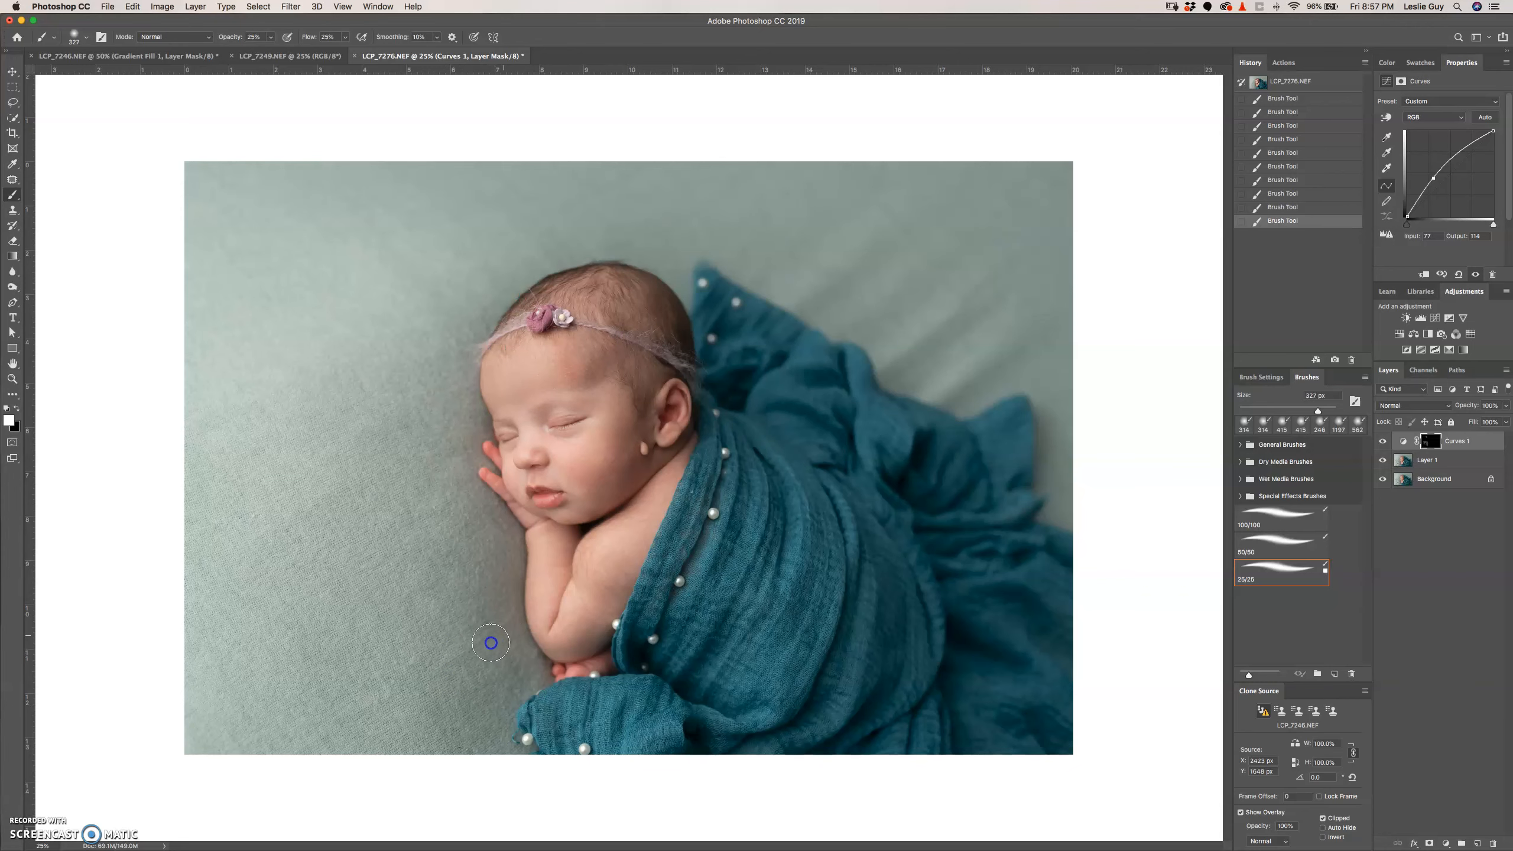
{"action": "left_click", "coordinate": [478, 647]}
{"action": "left_click_drag", "start_coordinate": [404, 605], "coordinate": [411, 595]}
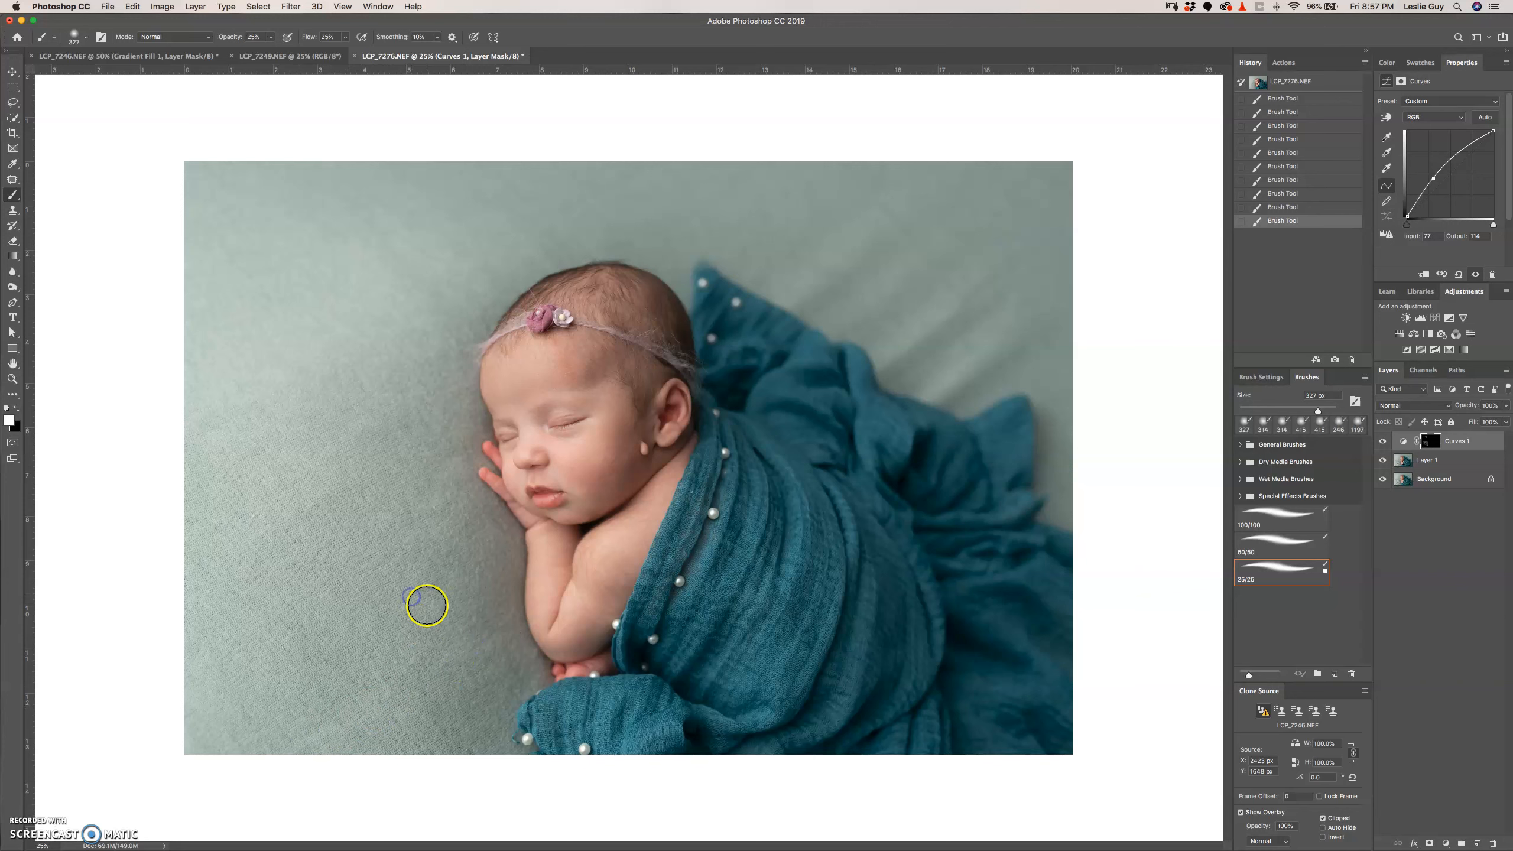
{"action": "left_click", "coordinate": [453, 548]}
{"action": "left_click", "coordinate": [487, 622]}
Lighten the wider blanket area left of the baby's face with a brush of about 768 px.
{"action": "left_click_drag", "start_coordinate": [286, 531], "coordinate": [327, 530]}
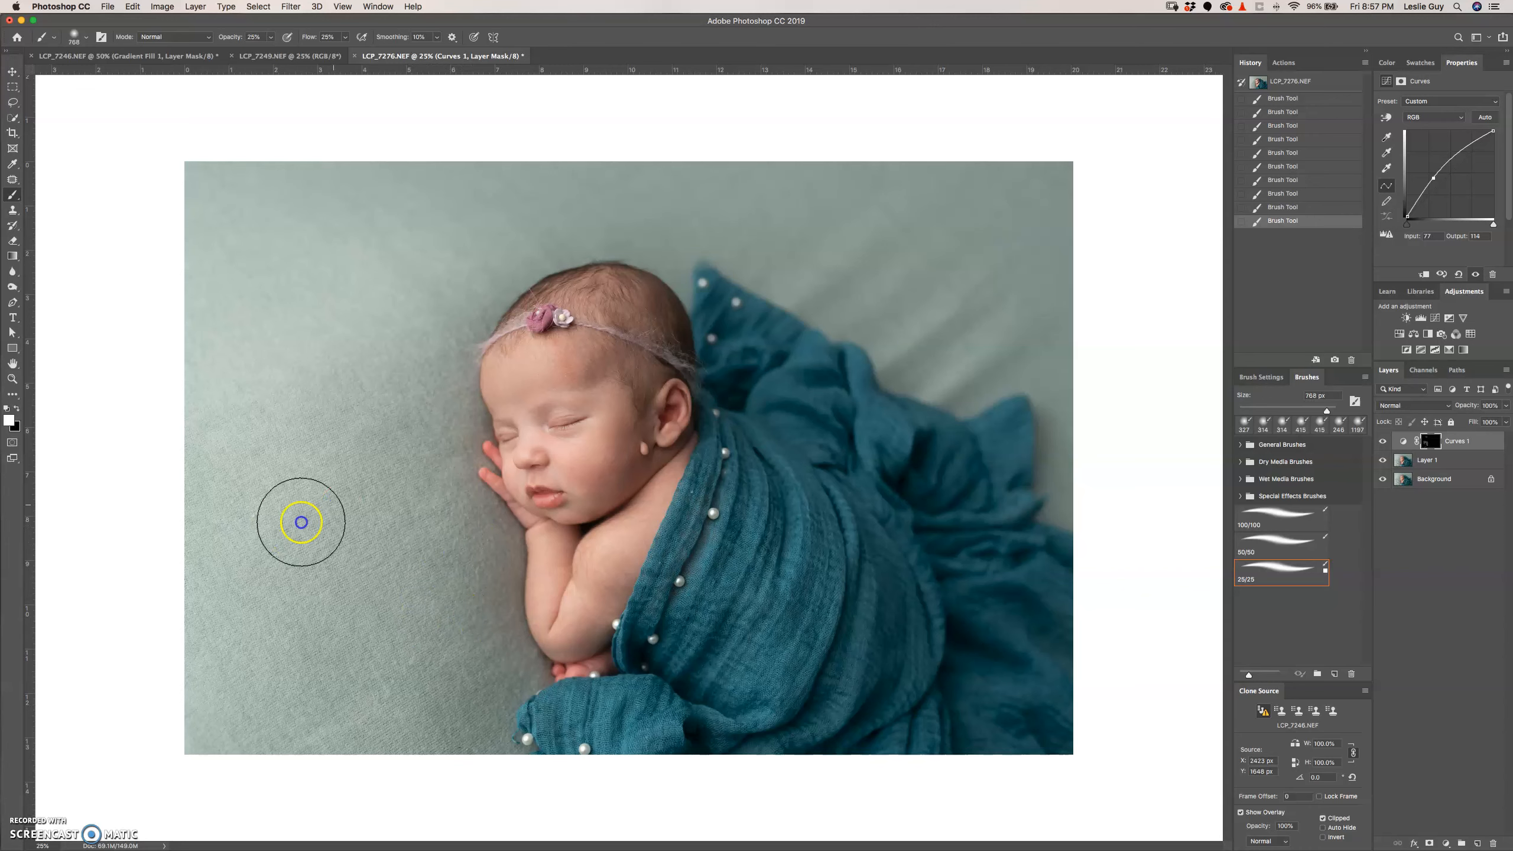
{"action": "left_click", "coordinate": [303, 421]}
{"action": "mouse_move", "coordinate": [442, 349]}
{"action": "left_mouse_down"}
{"action": "mouse_move", "coordinate": [484, 315]}
{"action": "mouse_move", "coordinate": [450, 334]}
{"action": "mouse_move", "coordinate": [427, 379]}
{"action": "mouse_move", "coordinate": [431, 399]}
{"action": "mouse_move", "coordinate": [476, 412]}
{"action": "mouse_move", "coordinate": [465, 442]}
{"action": "mouse_move", "coordinate": [356, 398]}
{"action": "mouse_move", "coordinate": [346, 436]}
{"action": "mouse_move", "coordinate": [411, 450]}
{"action": "mouse_move", "coordinate": [393, 497]}
{"action": "mouse_move", "coordinate": [315, 434]}
{"action": "mouse_move", "coordinate": [356, 406]}
{"action": "mouse_move", "coordinate": [405, 417]}
{"action": "left_mouse_up"}
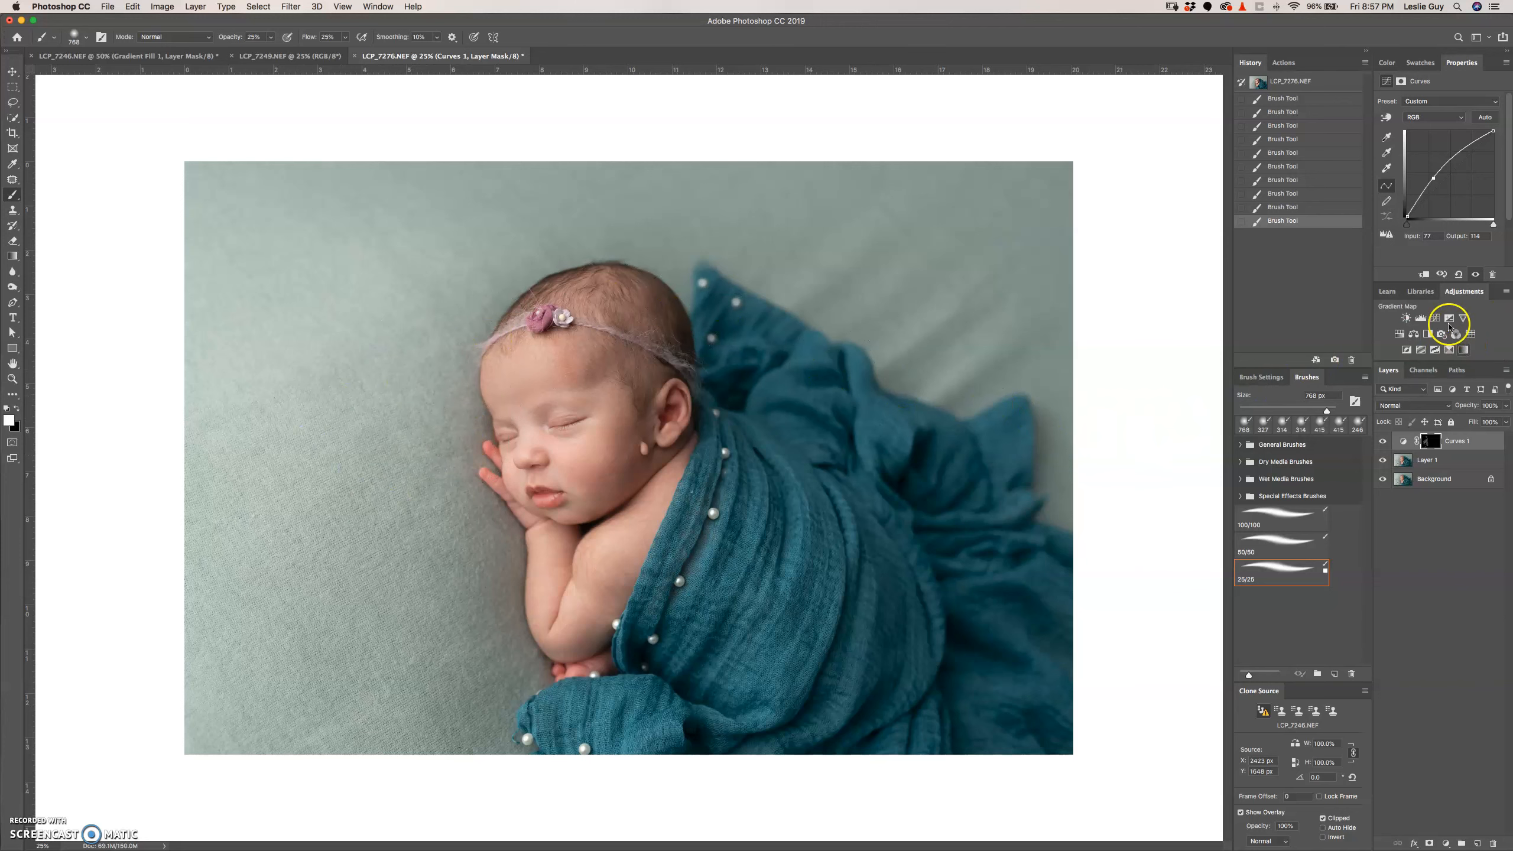
Compare the photo with and without the Curves adjustment, and set that layer's opacity to 75%.
{"action": "left_click", "coordinate": [1380, 441]}
{"action": "left_click", "coordinate": [1380, 442]}
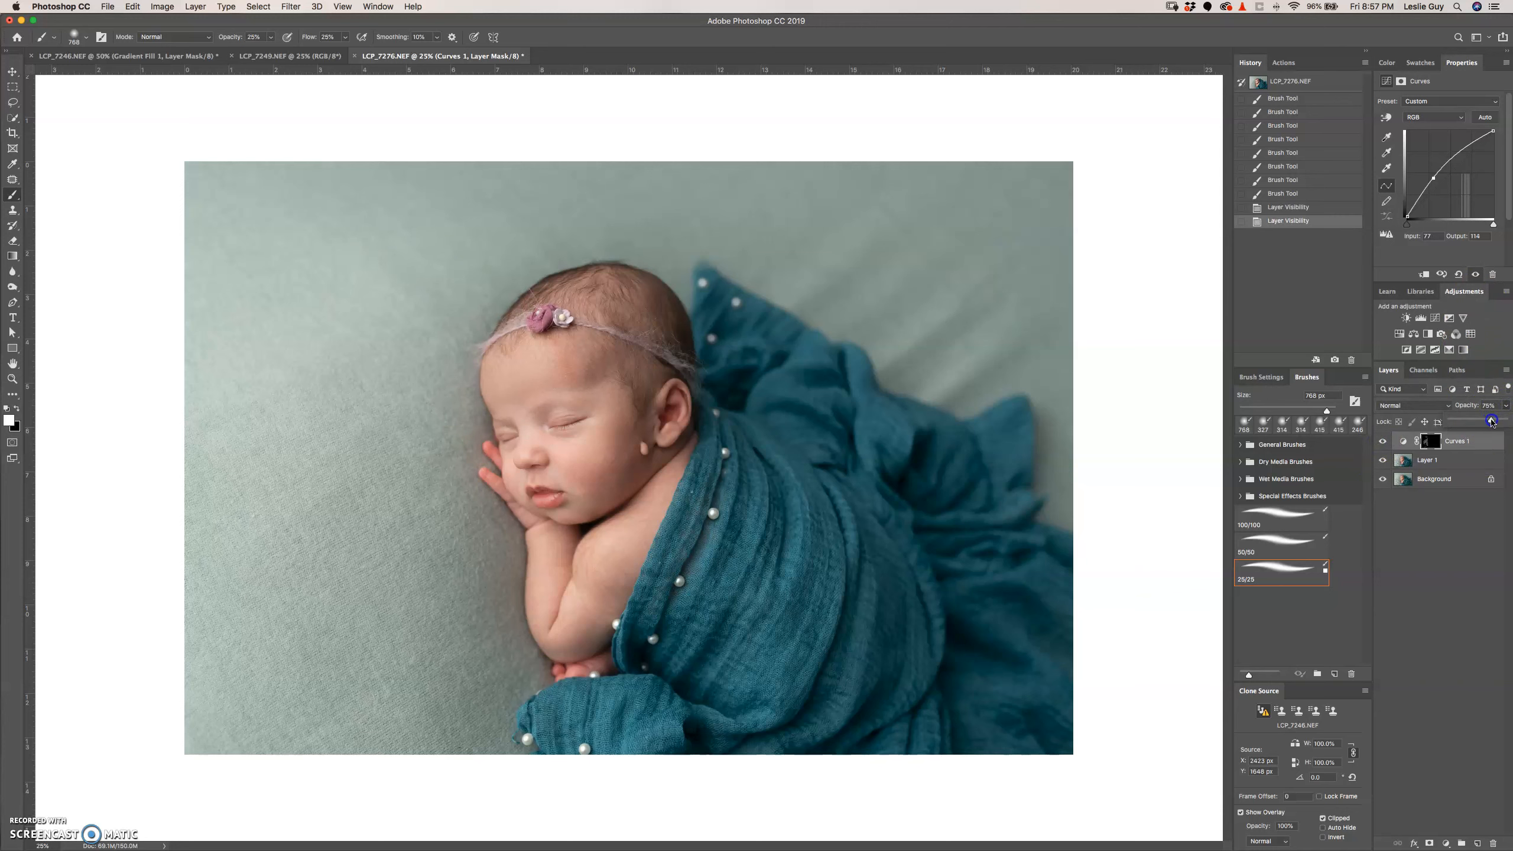
{"action": "left_click", "coordinate": [1491, 421]}
Even out the left blanket with more white mask strokes beside the hand, toward the head and near the lower edge.
{"action": "left_click_drag", "start_coordinate": [342, 510], "coordinate": [323, 522]}
{"action": "mouse_move", "coordinate": [324, 522]}
{"action": "left_mouse_down"}
{"action": "mouse_move", "coordinate": [367, 445]}
{"action": "mouse_move", "coordinate": [330, 453]}
{"action": "mouse_move", "coordinate": [376, 445]}
{"action": "mouse_move", "coordinate": [331, 523]}
{"action": "mouse_move", "coordinate": [311, 526]}
{"action": "mouse_move", "coordinate": [336, 503]}
{"action": "mouse_move", "coordinate": [440, 481]}
{"action": "mouse_move", "coordinate": [457, 392]}
{"action": "mouse_move", "coordinate": [413, 281]}
{"action": "left_mouse_up"}
{"action": "mouse_move", "coordinate": [404, 678]}
{"action": "left_mouse_down"}
{"action": "mouse_move", "coordinate": [433, 660]}
{"action": "mouse_move", "coordinate": [369, 698]}
{"action": "mouse_move", "coordinate": [425, 671]}
{"action": "left_mouse_up"}
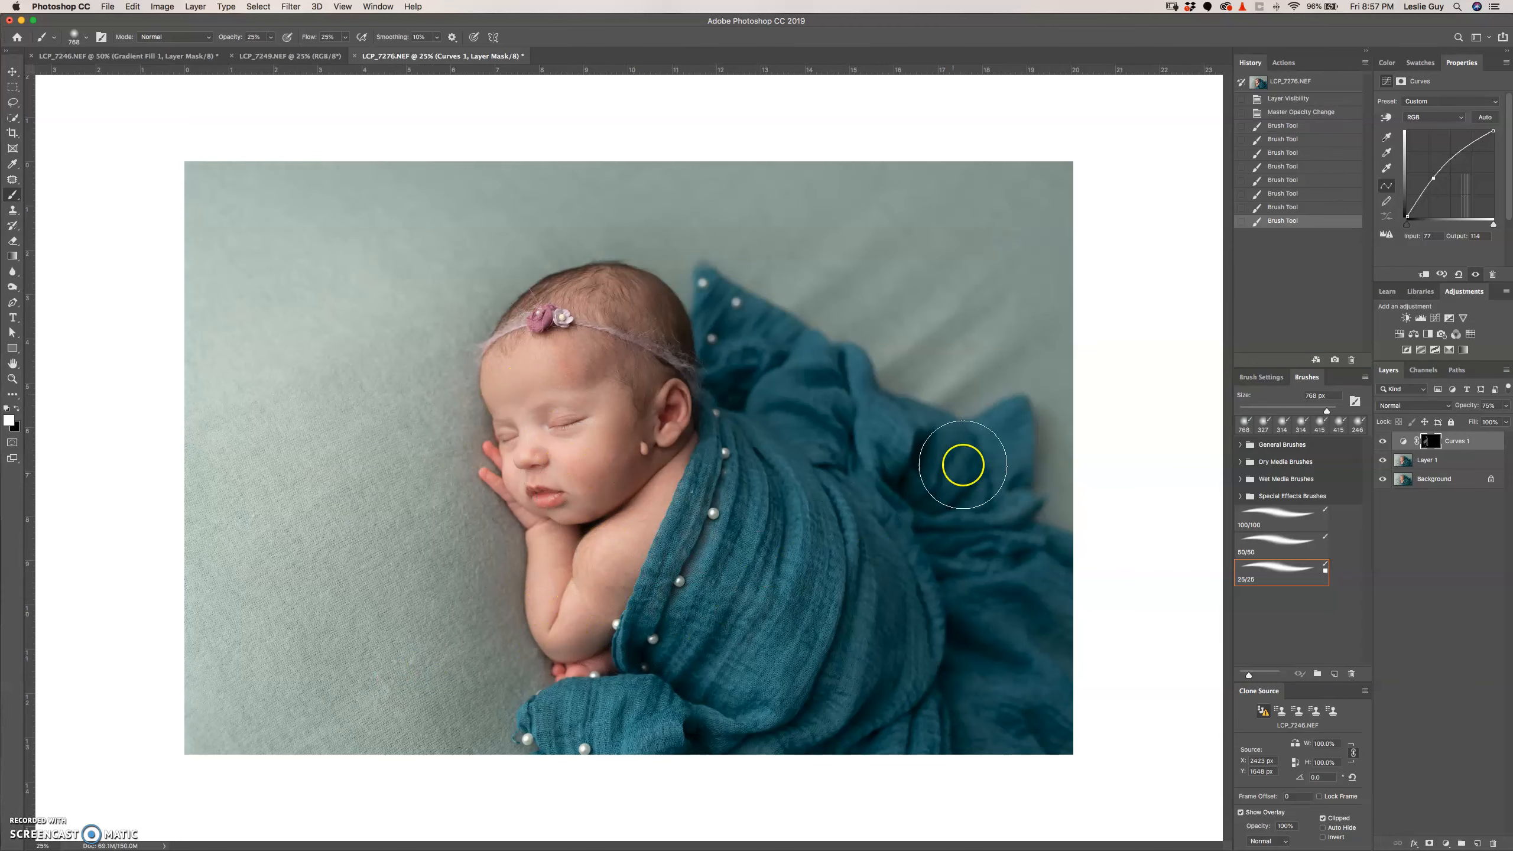
Lighten the shadowed folds in the blanket above the teal wrap with a brush of about 379 px.
{"action": "mouse_move", "coordinate": [925, 364]}
{"action": "left_mouse_down"}
{"action": "mouse_move", "coordinate": [968, 354]}
{"action": "mouse_move", "coordinate": [909, 364]}
{"action": "mouse_move", "coordinate": [958, 334]}
{"action": "mouse_move", "coordinate": [890, 370]}
{"action": "mouse_move", "coordinate": [985, 306]}
{"action": "mouse_move", "coordinate": [916, 353]}
{"action": "mouse_move", "coordinate": [954, 318]}
{"action": "left_mouse_up"}
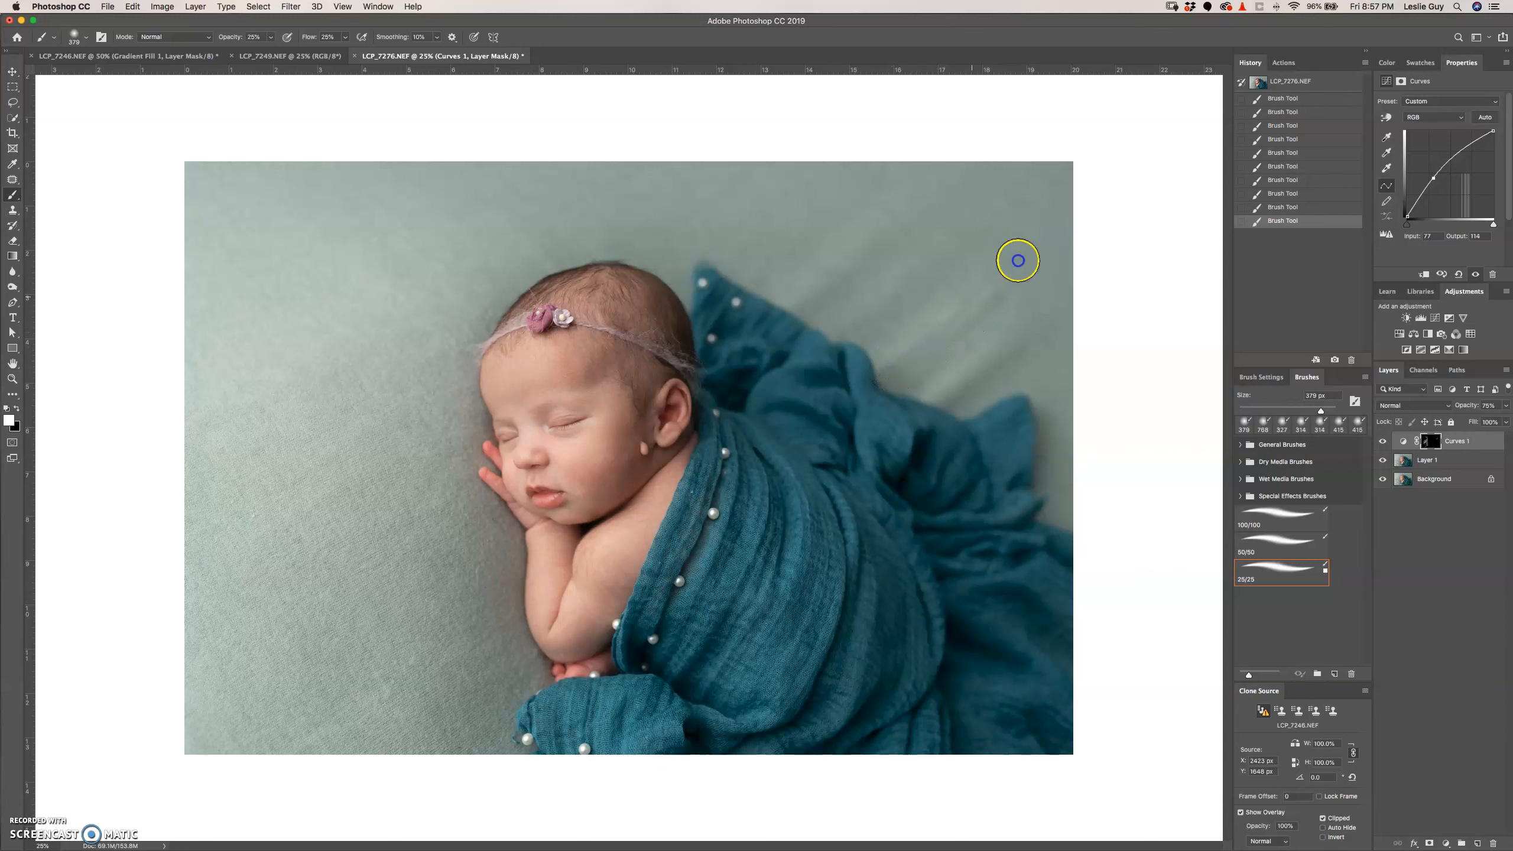
{"action": "mouse_move", "coordinate": [960, 329]}
{"action": "left_mouse_down"}
{"action": "mouse_move", "coordinate": [936, 351]}
{"action": "mouse_move", "coordinate": [947, 333]}
{"action": "left_mouse_up"}
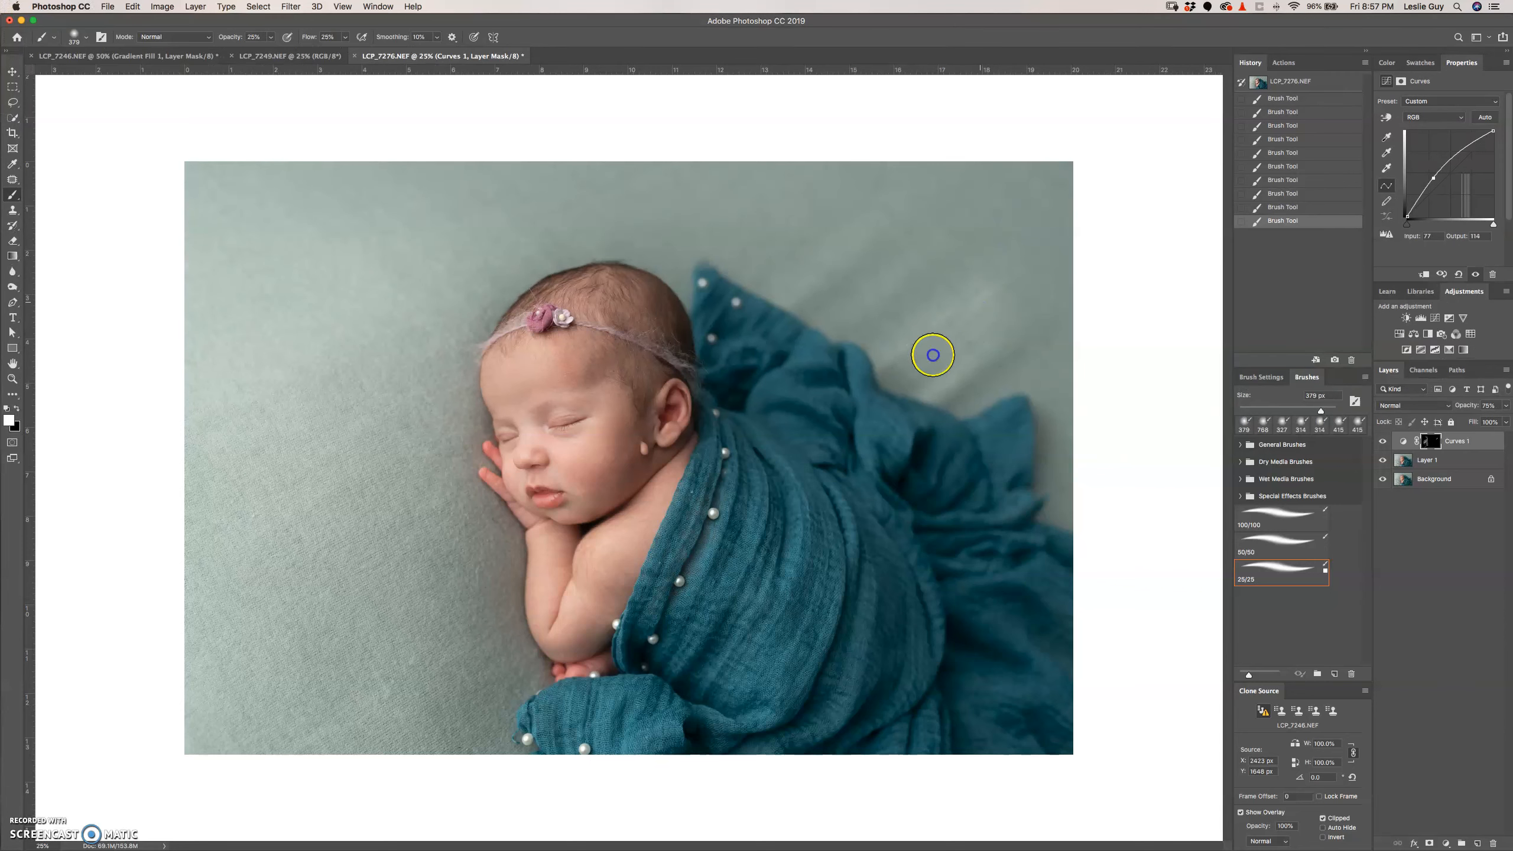
{"action": "mouse_move", "coordinate": [920, 374]}
{"action": "left_mouse_down"}
{"action": "mouse_move", "coordinate": [998, 373]}
{"action": "mouse_move", "coordinate": [957, 400]}
{"action": "mouse_move", "coordinate": [1010, 359]}
{"action": "mouse_move", "coordinate": [947, 405]}
{"action": "mouse_move", "coordinate": [974, 377]}
{"action": "mouse_move", "coordinate": [965, 391]}
{"action": "mouse_move", "coordinate": [898, 326]}
{"action": "mouse_move", "coordinate": [858, 329]}
{"action": "mouse_move", "coordinate": [926, 272]}
{"action": "mouse_move", "coordinate": [843, 350]}
{"action": "mouse_move", "coordinate": [948, 288]}
{"action": "mouse_move", "coordinate": [846, 344]}
{"action": "mouse_move", "coordinate": [954, 265]}
{"action": "mouse_move", "coordinate": [853, 272]}
{"action": "mouse_move", "coordinate": [871, 274]}
{"action": "mouse_move", "coordinate": [812, 308]}
{"action": "mouse_move", "coordinate": [881, 249]}
{"action": "mouse_move", "coordinate": [807, 320]}
{"action": "mouse_move", "coordinate": [846, 295]}
{"action": "mouse_move", "coordinate": [839, 324]}
{"action": "mouse_move", "coordinate": [847, 271]}
{"action": "mouse_move", "coordinate": [818, 318]}
{"action": "mouse_move", "coordinate": [851, 277]}
{"action": "mouse_move", "coordinate": [887, 268]}
{"action": "mouse_move", "coordinate": [871, 301]}
{"action": "mouse_move", "coordinate": [900, 248]}
{"action": "mouse_move", "coordinate": [926, 265]}
{"action": "mouse_move", "coordinate": [923, 222]}
{"action": "mouse_move", "coordinate": [909, 258]}
{"action": "mouse_move", "coordinate": [955, 269]}
{"action": "mouse_move", "coordinate": [954, 292]}
{"action": "mouse_move", "coordinate": [912, 260]}
{"action": "left_mouse_up"}
{"action": "mouse_move", "coordinate": [765, 281]}
{"action": "left_mouse_down"}
{"action": "mouse_move", "coordinate": [825, 295]}
{"action": "mouse_move", "coordinate": [795, 312]}
{"action": "mouse_move", "coordinate": [833, 263]}
{"action": "mouse_move", "coordinate": [815, 271]}
{"action": "mouse_move", "coordinate": [785, 242]}
{"action": "mouse_move", "coordinate": [822, 234]}
{"action": "mouse_move", "coordinate": [857, 263]}
{"action": "left_mouse_up"}
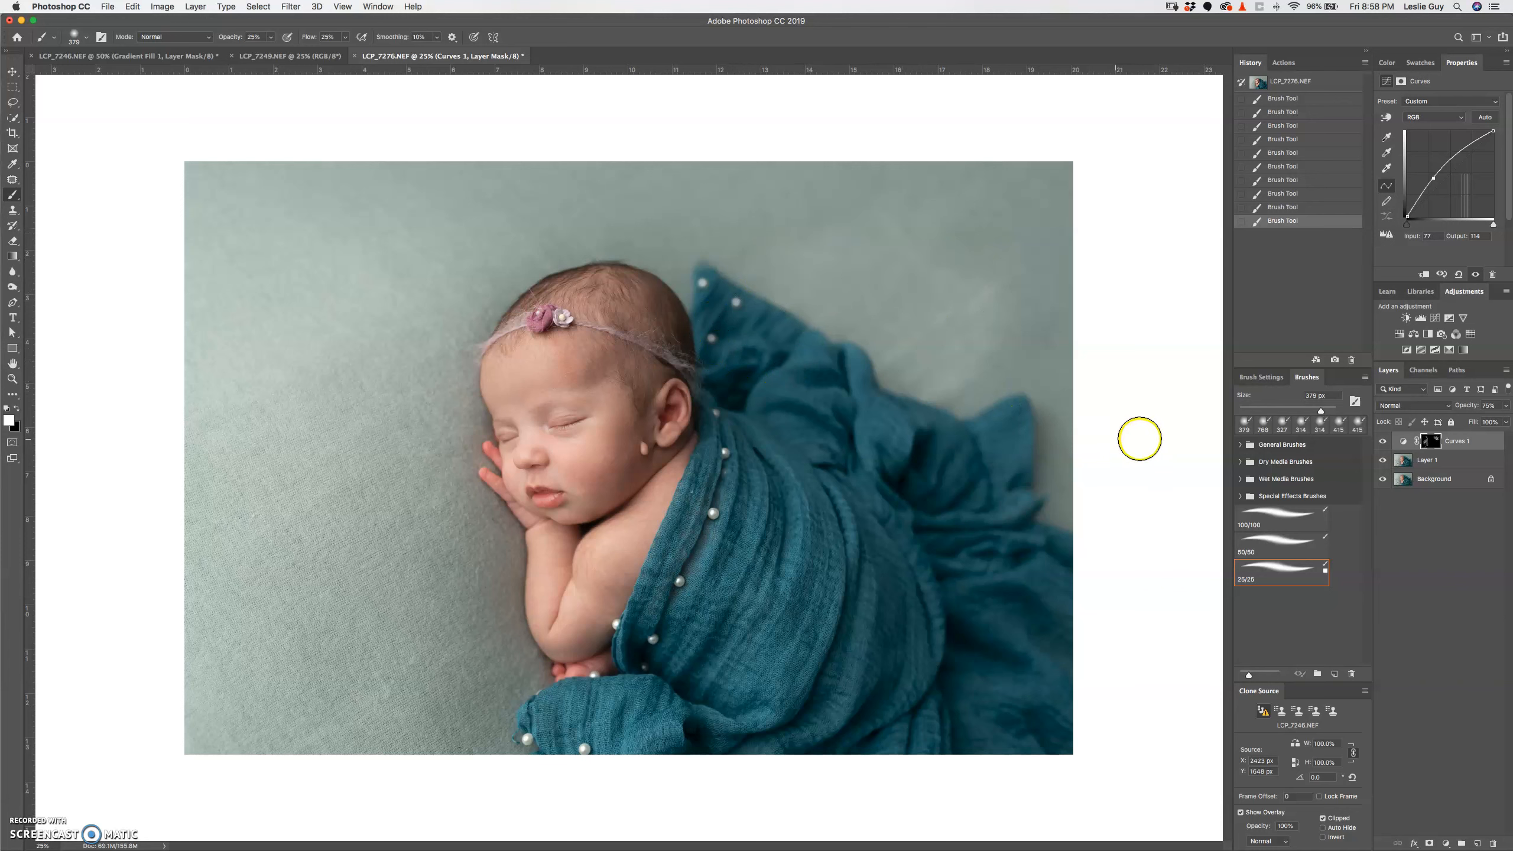
Lower the Curves 1 layer's opacity to 74%.
{"action": "left_click", "coordinate": [1505, 406]}
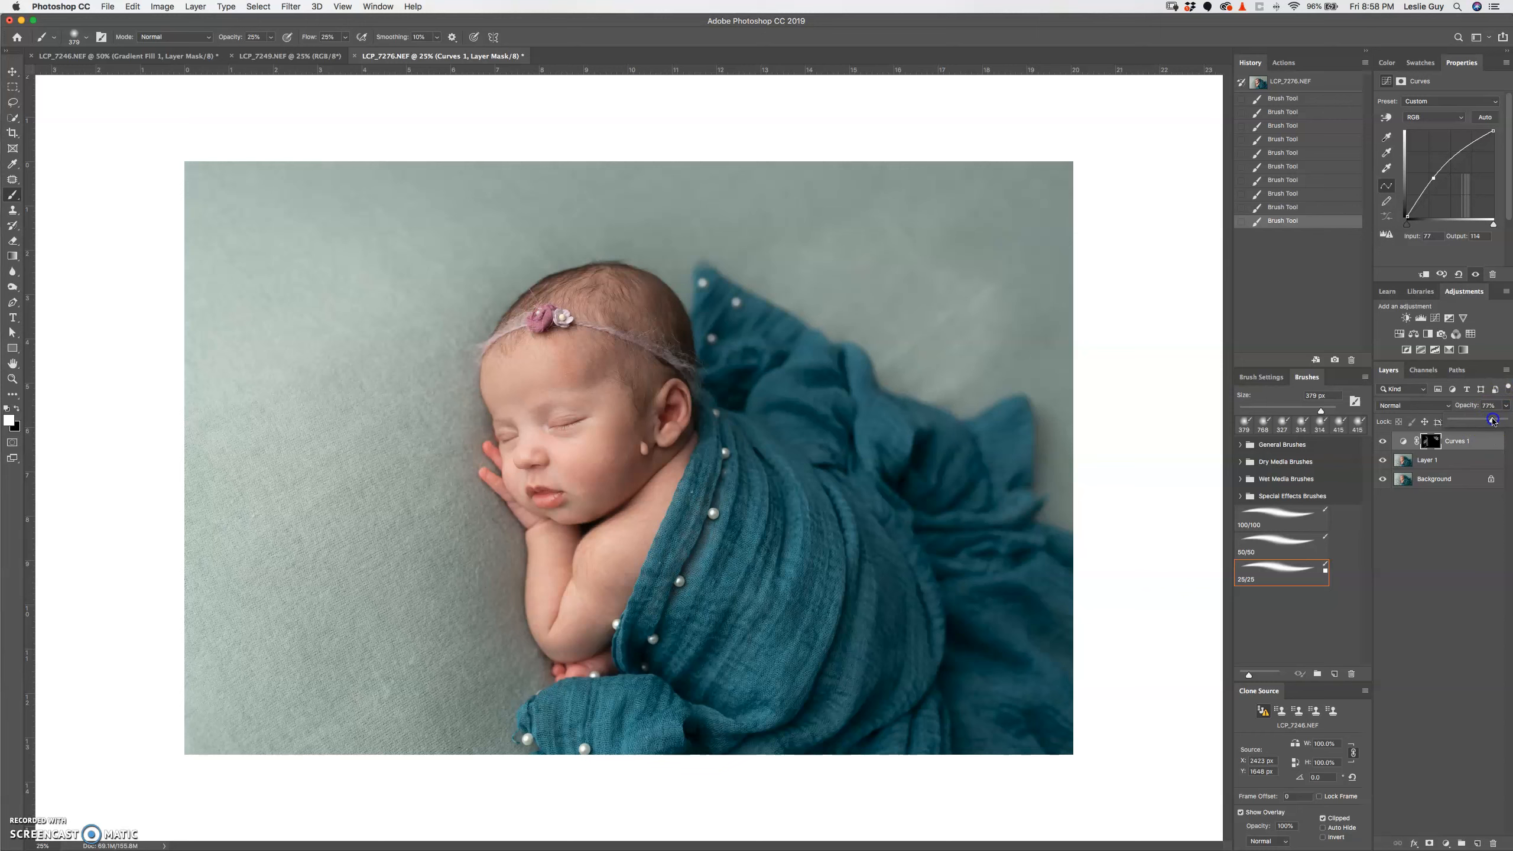
{"action": "left_click_drag", "start_coordinate": [1492, 421], "coordinate": [1490, 421]}
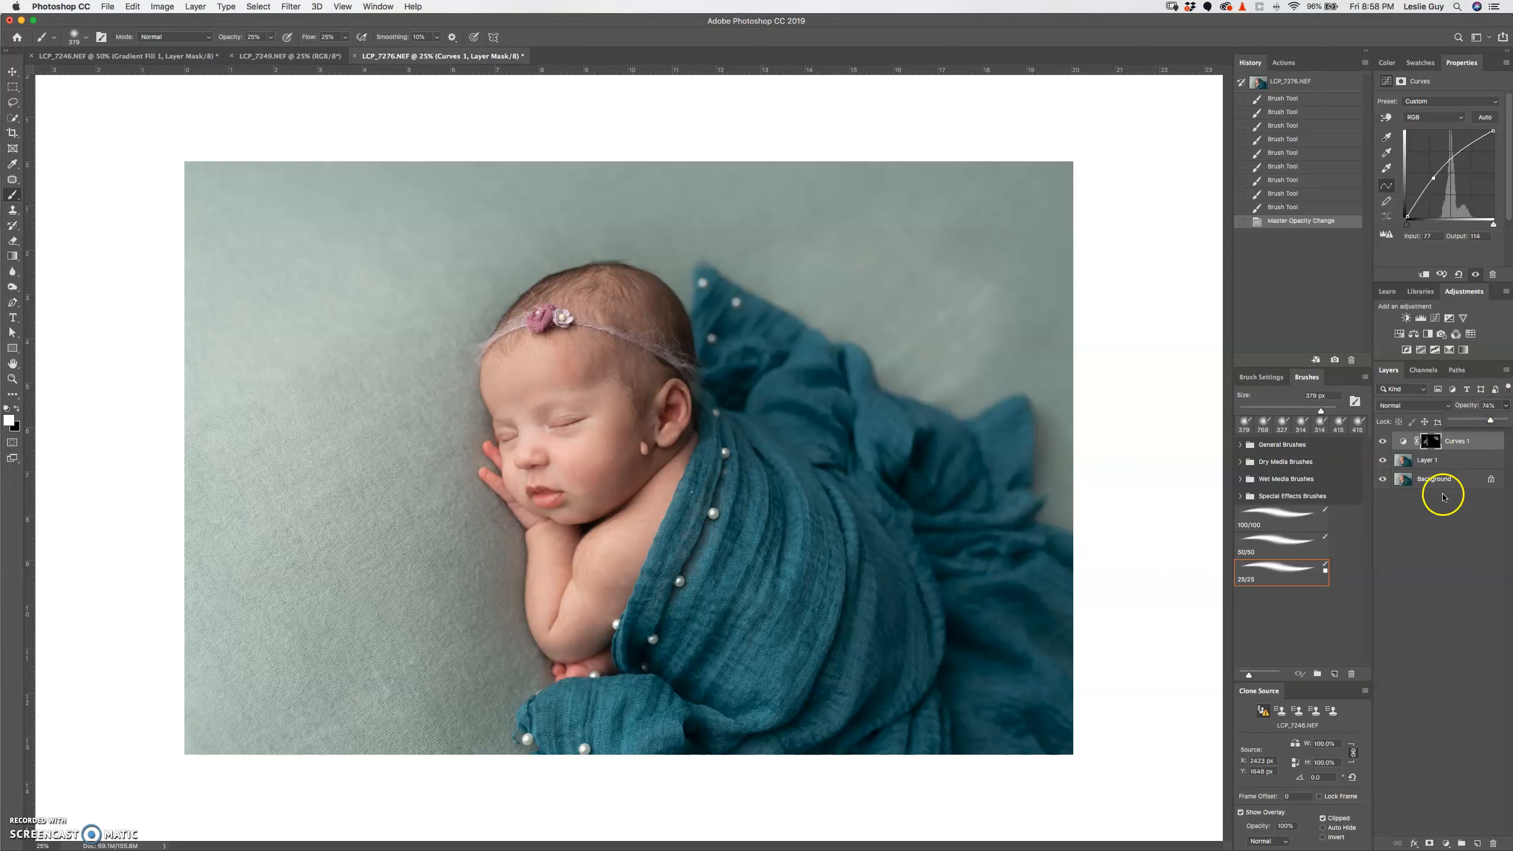
Add a second Curves layer that darkens the midtones with a point at output 99, and invert its mask to black.
{"action": "left_click", "coordinate": [1445, 843]}
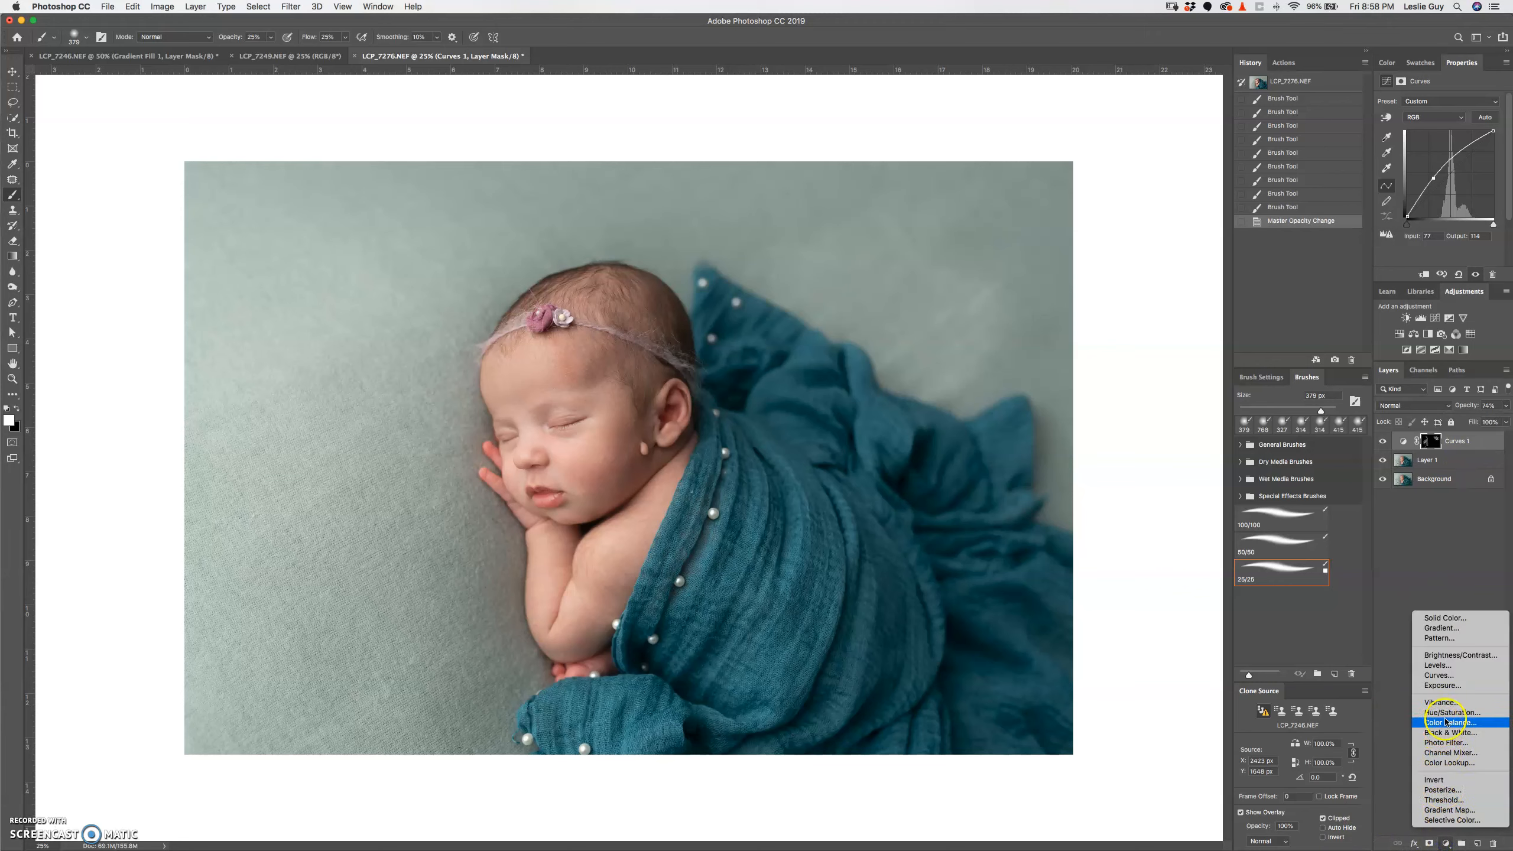
{"action": "left_click", "coordinate": [1447, 675]}
{"action": "left_click_drag", "start_coordinate": [1456, 175], "coordinate": [1458, 185]}
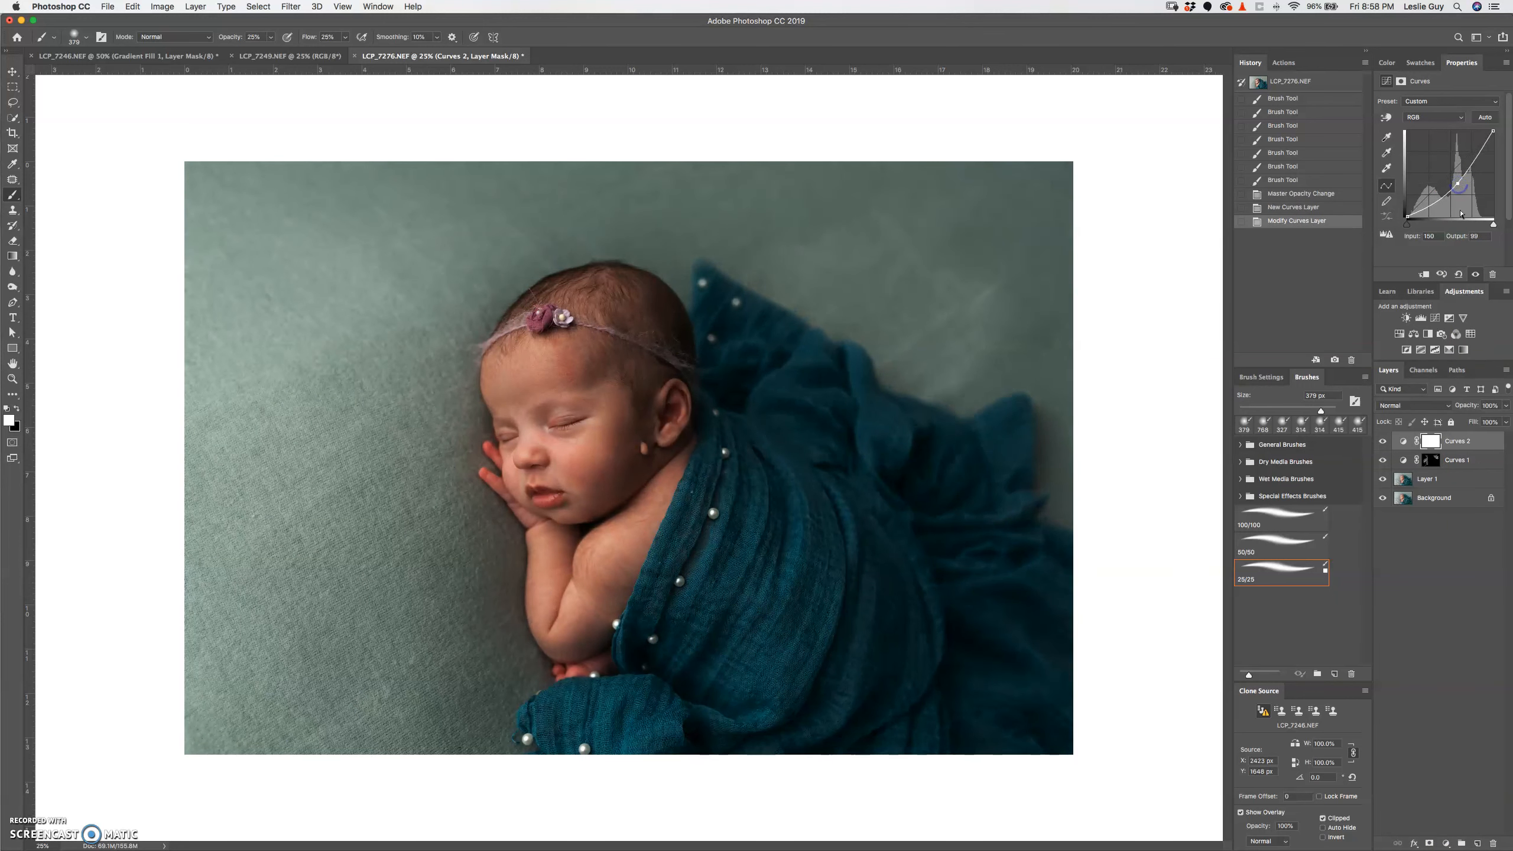
{"action": "key", "text": "super+i"}
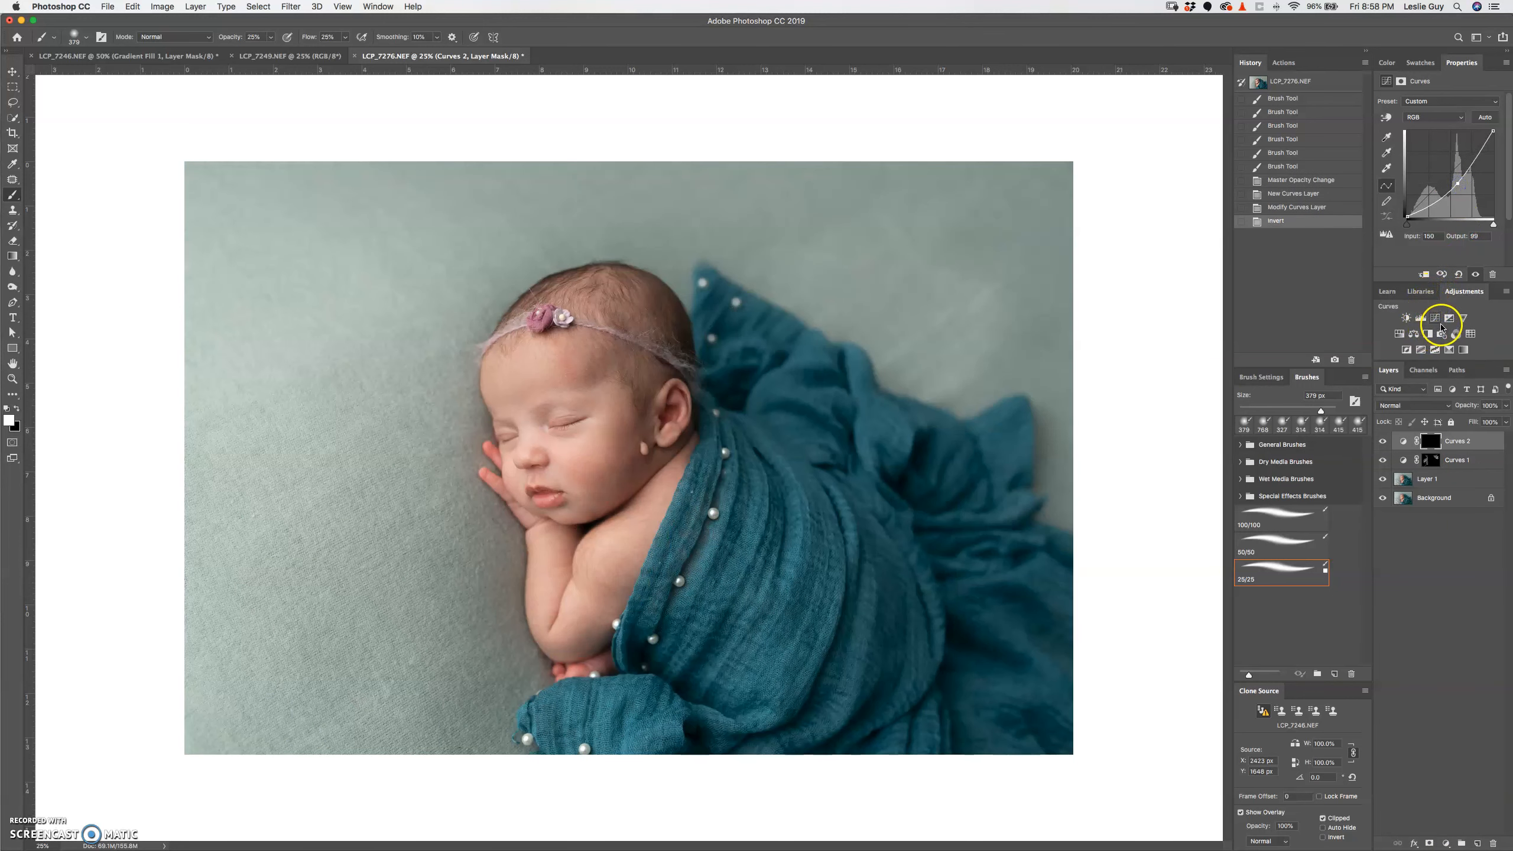
Darken the light streaks in the blanket above the teal wrap with white mask strokes, using brushes of 241 px and about 375 px.
{"action": "mouse_move", "coordinate": [986, 292]}
{"action": "left_mouse_down"}
{"action": "mouse_move", "coordinate": [880, 360]}
{"action": "mouse_move", "coordinate": [895, 356]}
{"action": "mouse_move", "coordinate": [890, 382]}
{"action": "mouse_move", "coordinate": [918, 346]}
{"action": "left_mouse_up"}
{"action": "left_click", "coordinate": [953, 286]}
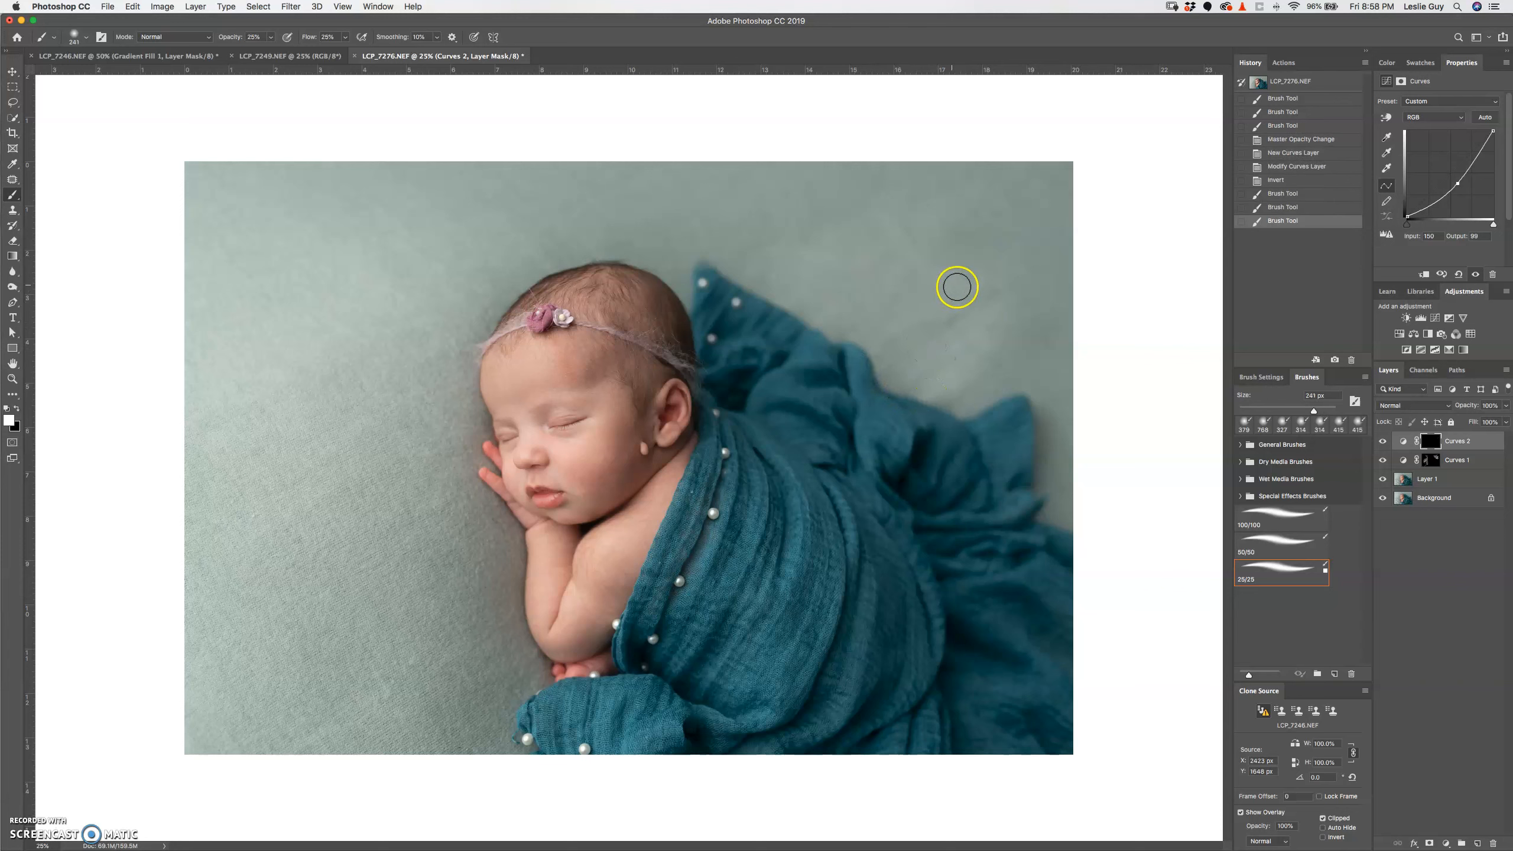
{"action": "left_click", "coordinate": [880, 221]}
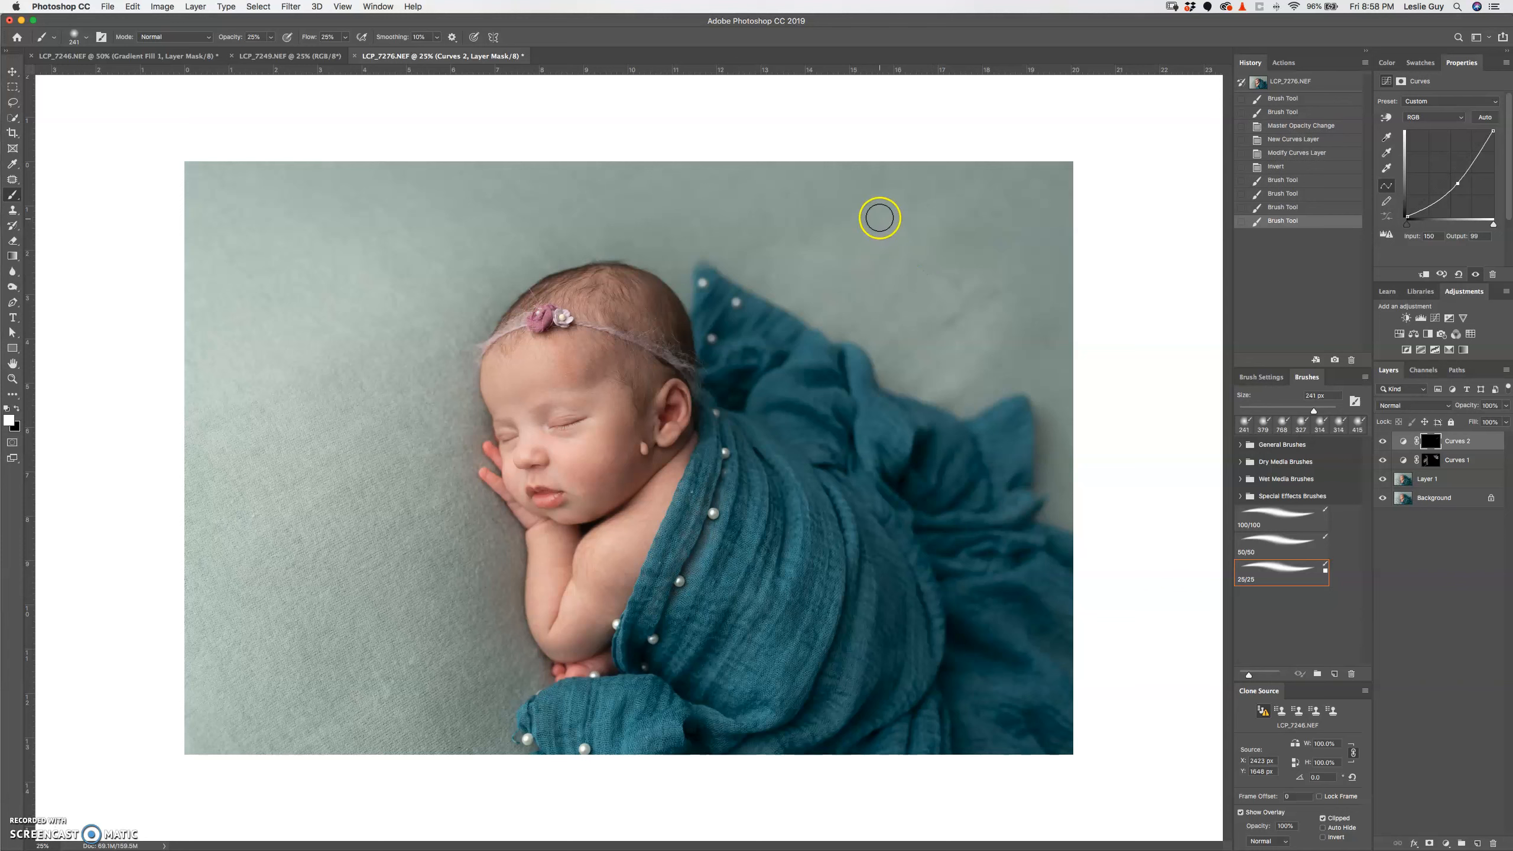
{"action": "left_click", "coordinate": [893, 236]}
{"action": "left_click", "coordinate": [969, 301]}
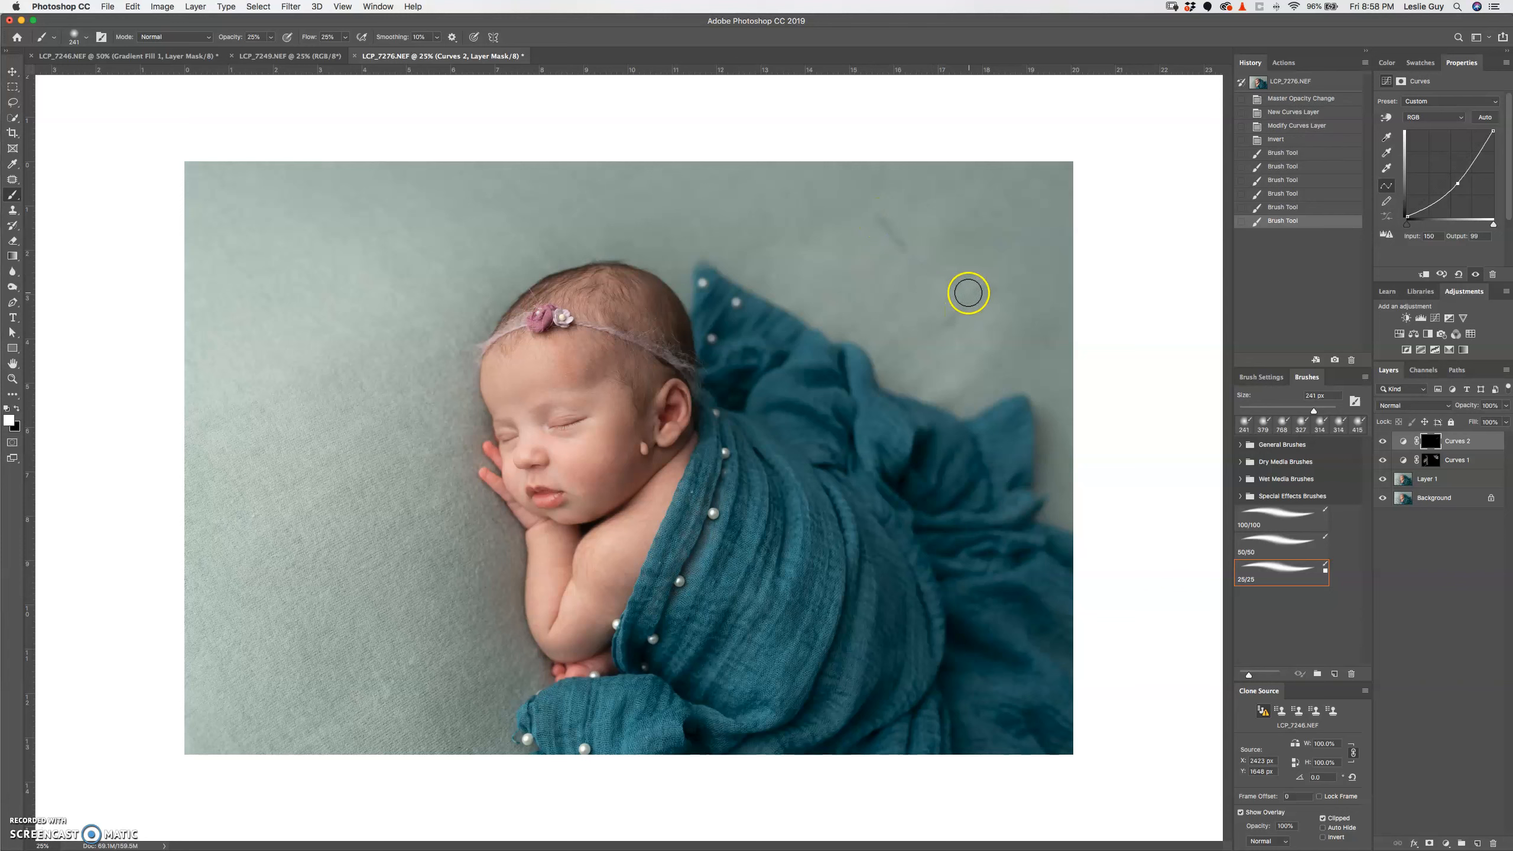
{"action": "mouse_move", "coordinate": [936, 395]}
{"action": "left_mouse_down", "text": "ctrl+alt"}
{"action": "mouse_move", "coordinate": [953, 385]}
{"action": "mouse_move", "coordinate": [936, 359]}
{"action": "mouse_move", "coordinate": [906, 378]}
{"action": "left_mouse_up", "text": "ctrl+alt"}
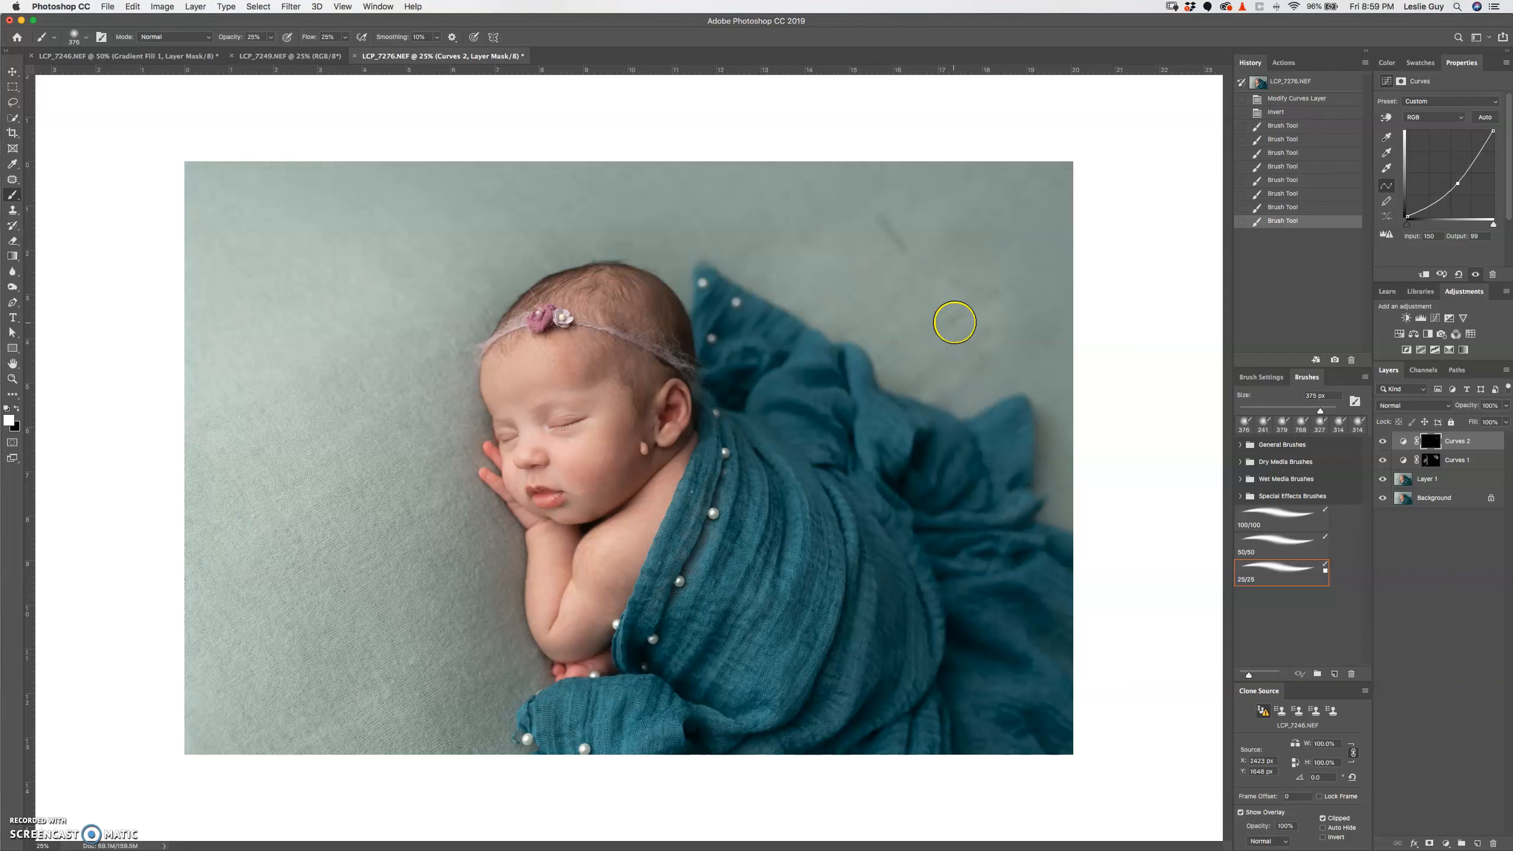
{"action": "left_click_drag", "start_coordinate": [972, 314], "coordinate": [885, 364]}
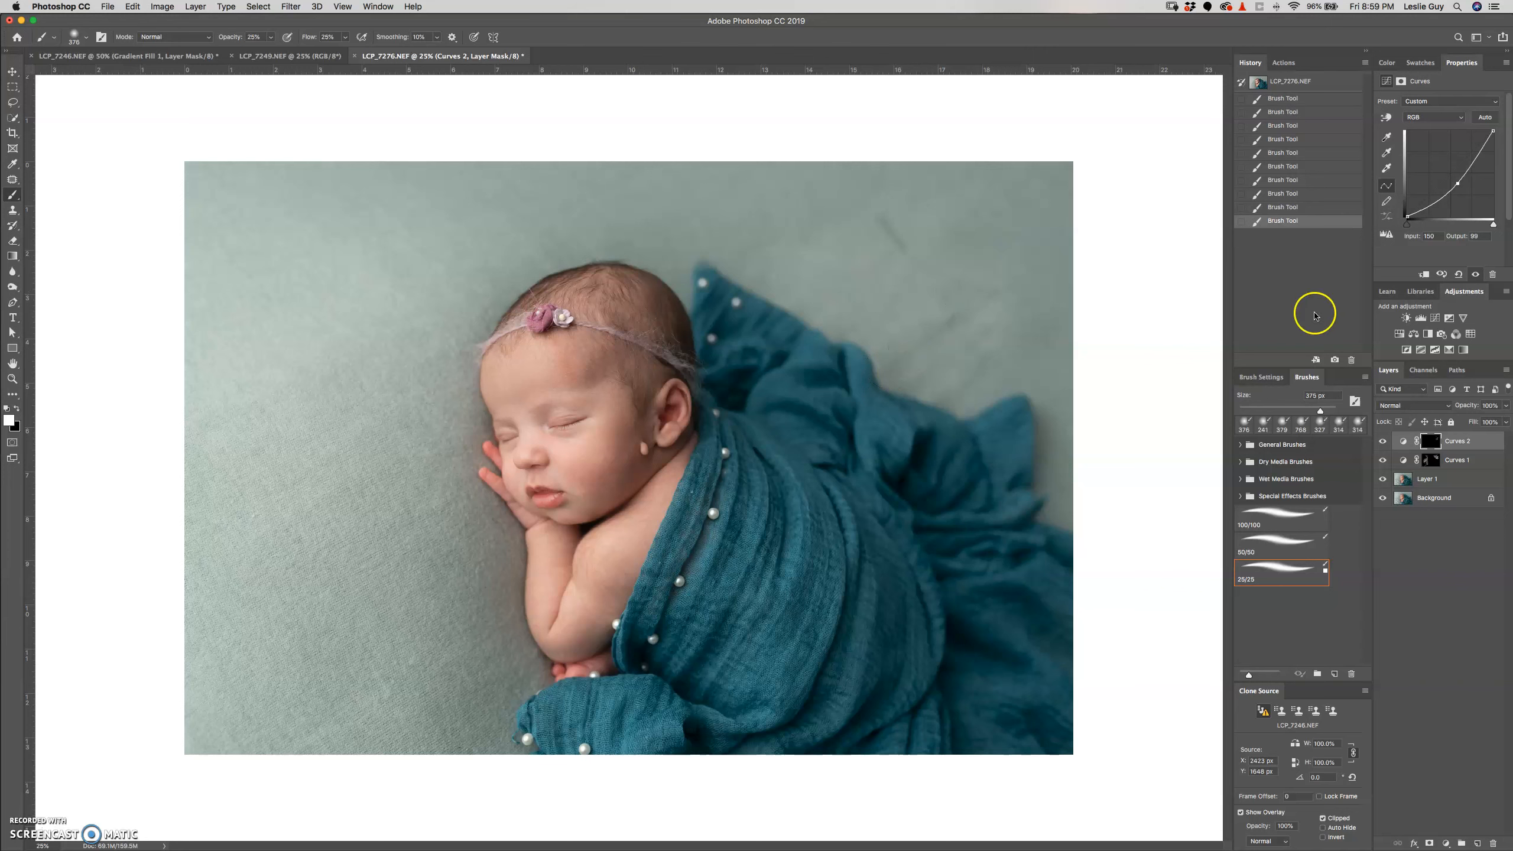
Soften the darkening curve to input 128, output 104, and set the Curves 2 layer's opacity to 77%.
{"action": "left_click_drag", "start_coordinate": [1457, 184], "coordinate": [1453, 179]}
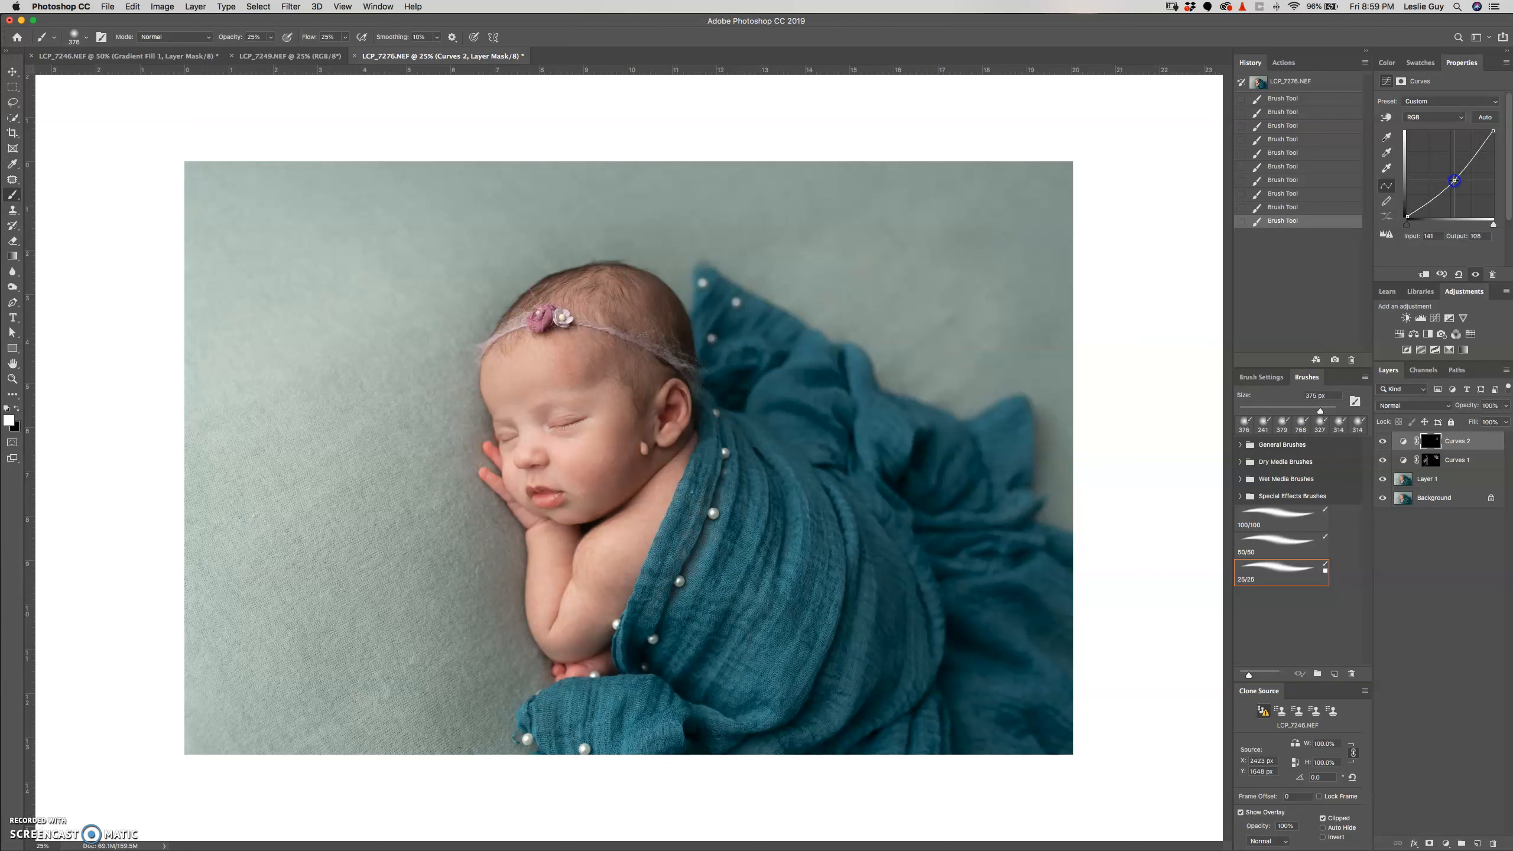
{"action": "left_click_drag", "start_coordinate": [1455, 183], "coordinate": [1454, 182]}
{"action": "left_click", "coordinate": [1506, 405]}
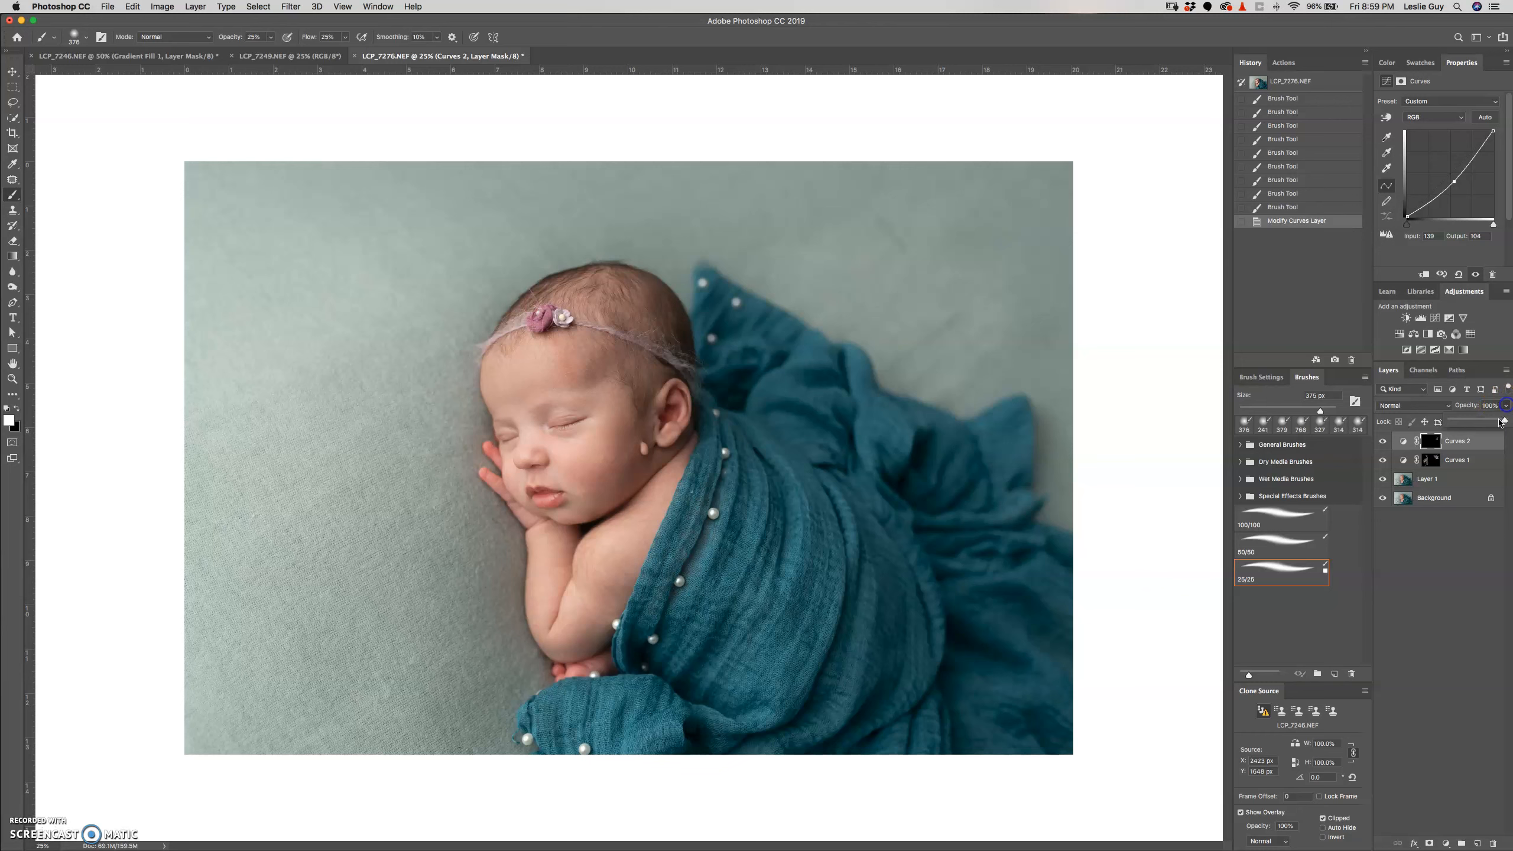
{"action": "left_click_drag", "start_coordinate": [1494, 419], "coordinate": [1492, 418]}
Paint black on the Curves 2 mask over the overly dark spots in the upper-right blanket, reducing the brush to about 291 px.
{"action": "key", "text": "x"}
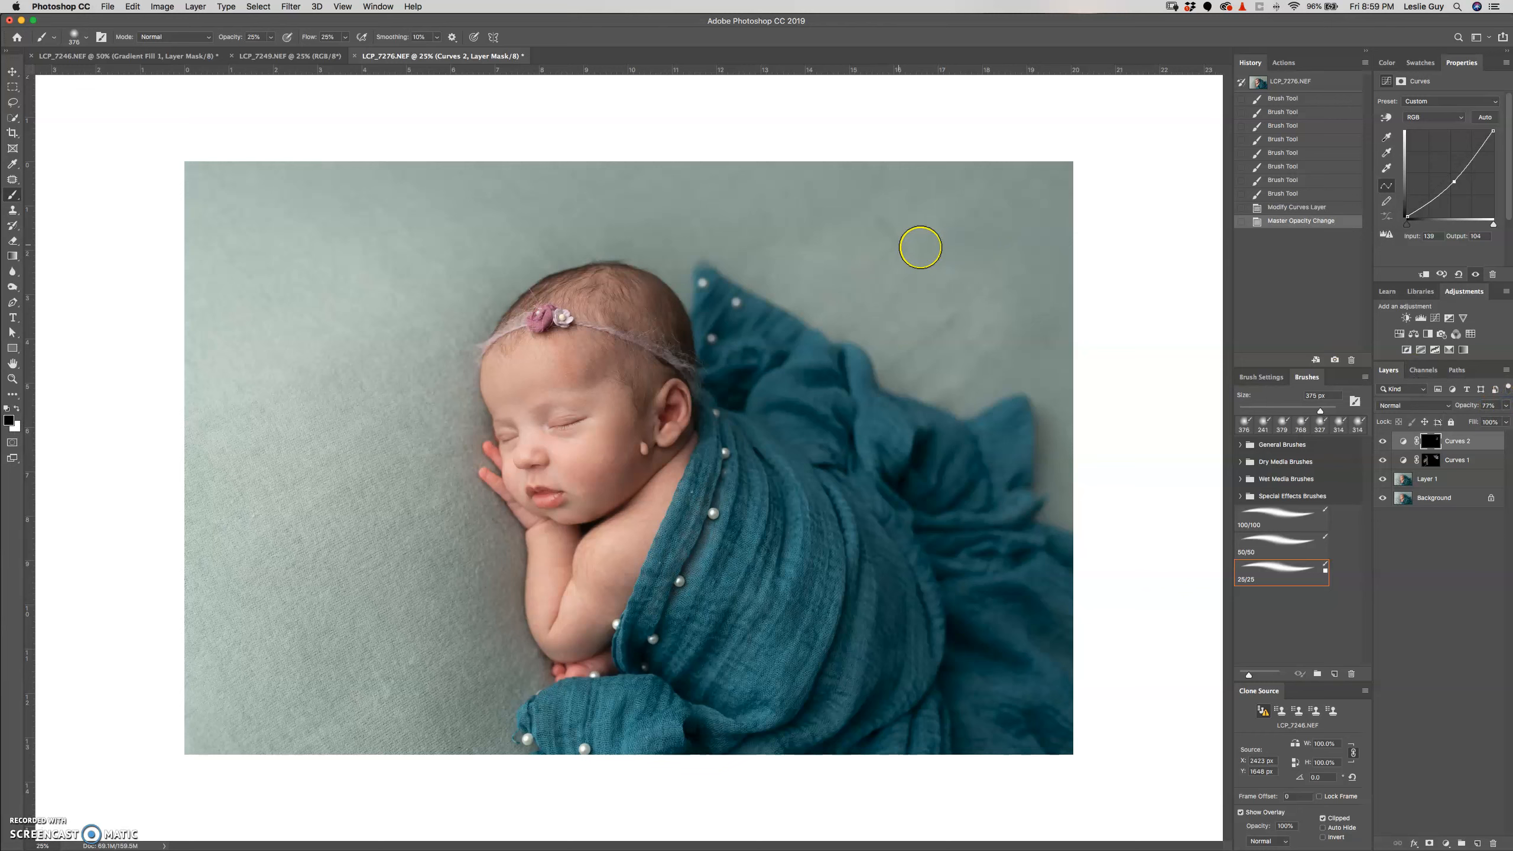
{"action": "left_click_drag", "start_coordinate": [882, 224], "coordinate": [903, 250]}
{"action": "mouse_move", "coordinate": [957, 307]}
{"action": "left_mouse_down"}
{"action": "mouse_move", "coordinate": [944, 319]}
{"action": "mouse_move", "coordinate": [959, 318]}
{"action": "left_mouse_up"}
{"action": "left_click_drag", "start_coordinate": [965, 319], "coordinate": [949, 321]}
{"action": "mouse_move", "coordinate": [950, 321]}
{"action": "left_mouse_down"}
{"action": "mouse_move", "coordinate": [913, 384]}
{"action": "mouse_move", "coordinate": [966, 347]}
{"action": "left_mouse_up"}
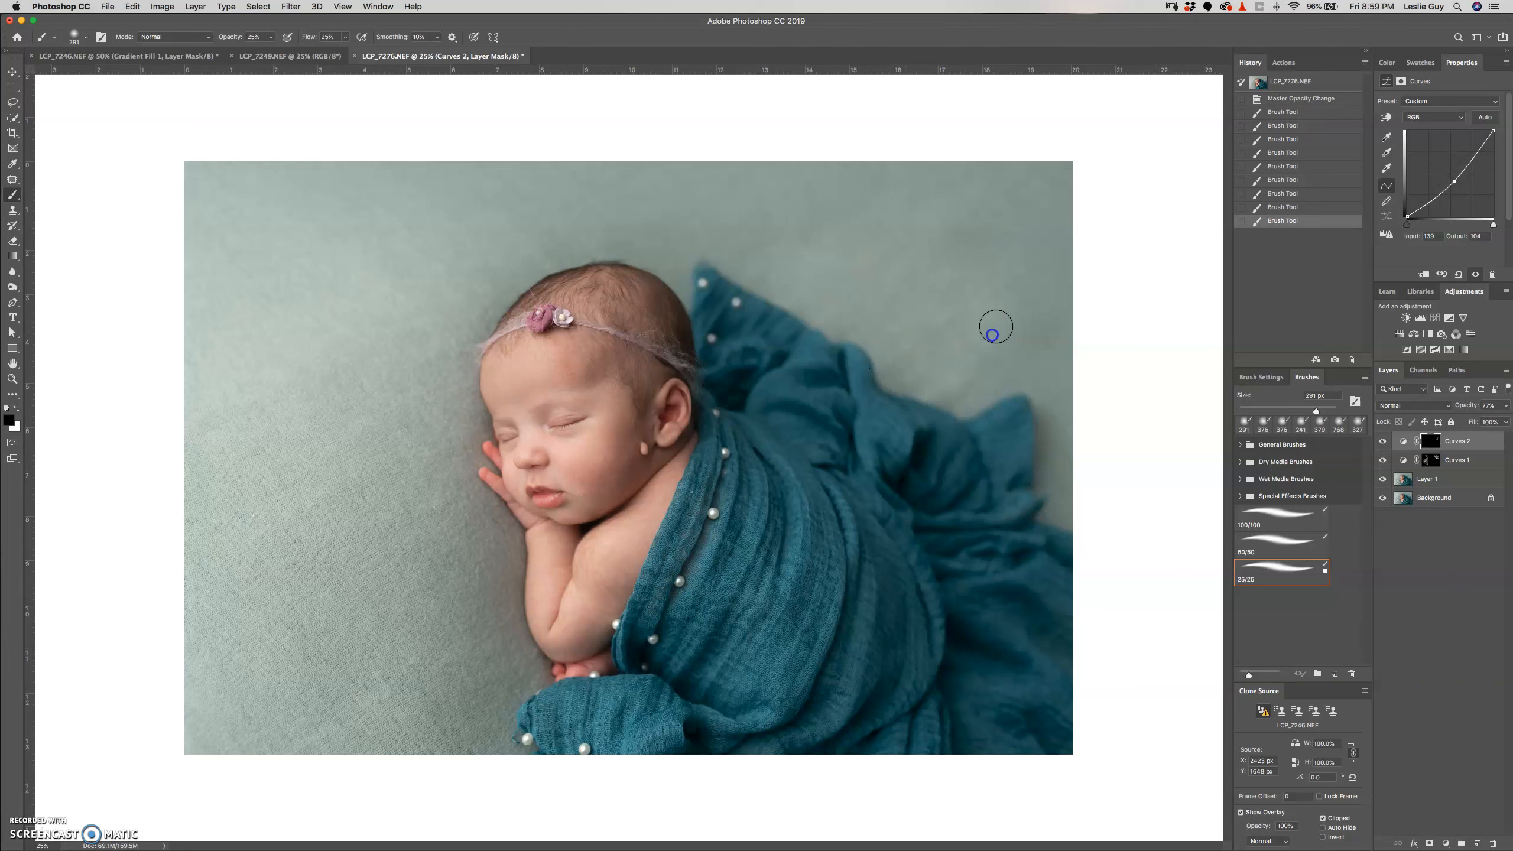
Compare the photo with and without the Curves 1 and Curves 2 layers by toggling each layer's visibility.
{"action": "left_click", "coordinate": [1382, 460]}
{"action": "left_click", "coordinate": [1383, 460]}
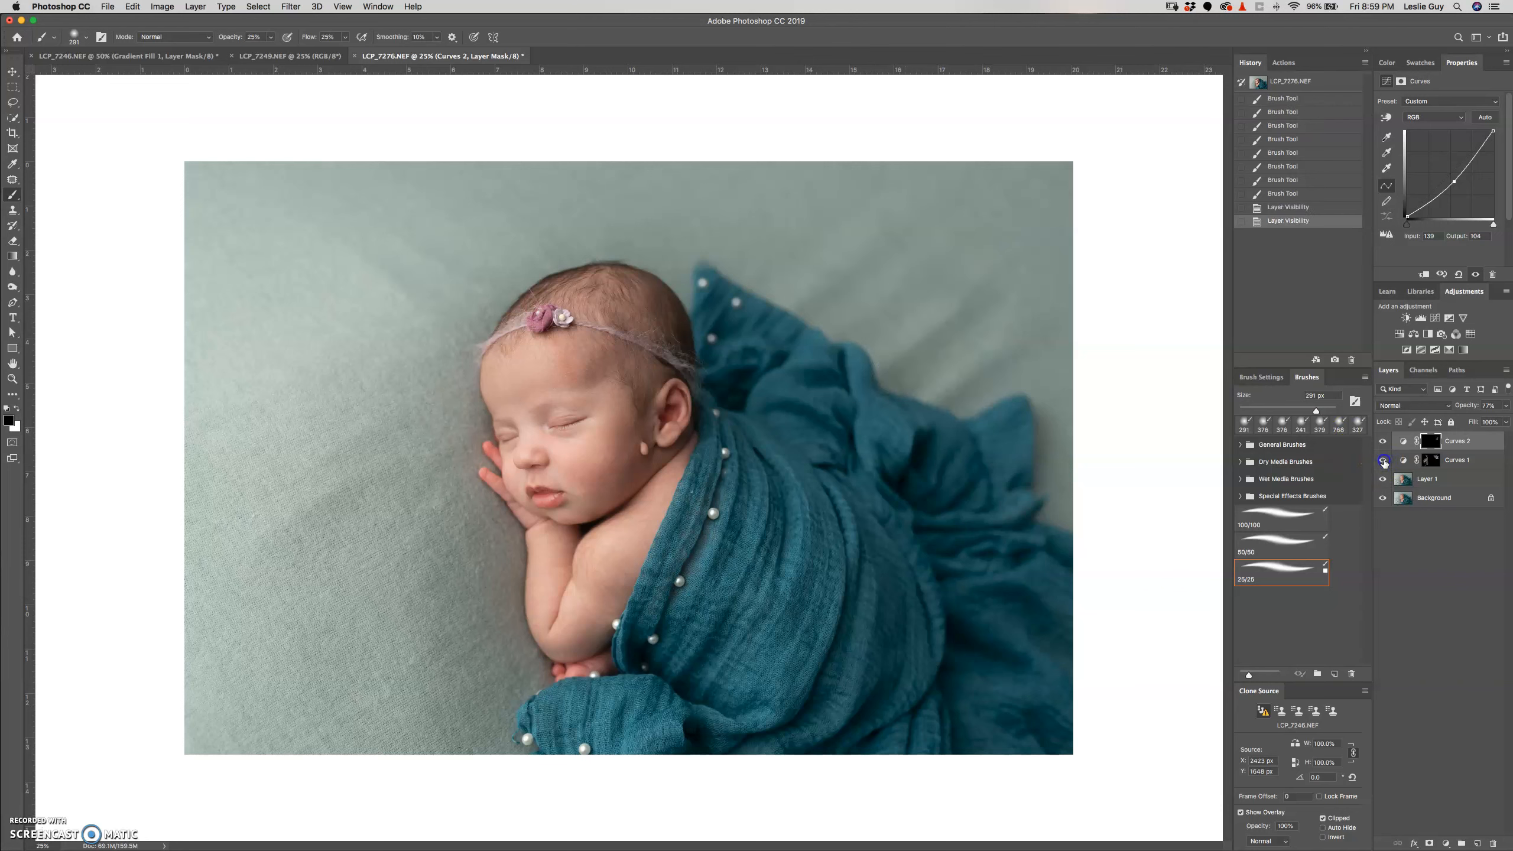
{"action": "left_click", "coordinate": [1382, 441]}
{"action": "left_click", "coordinate": [1381, 441]}
{"action": "left_click", "coordinate": [1378, 443]}
{"action": "left_click", "coordinate": [1376, 445]}
{"action": "left_click", "coordinate": [1377, 444]}
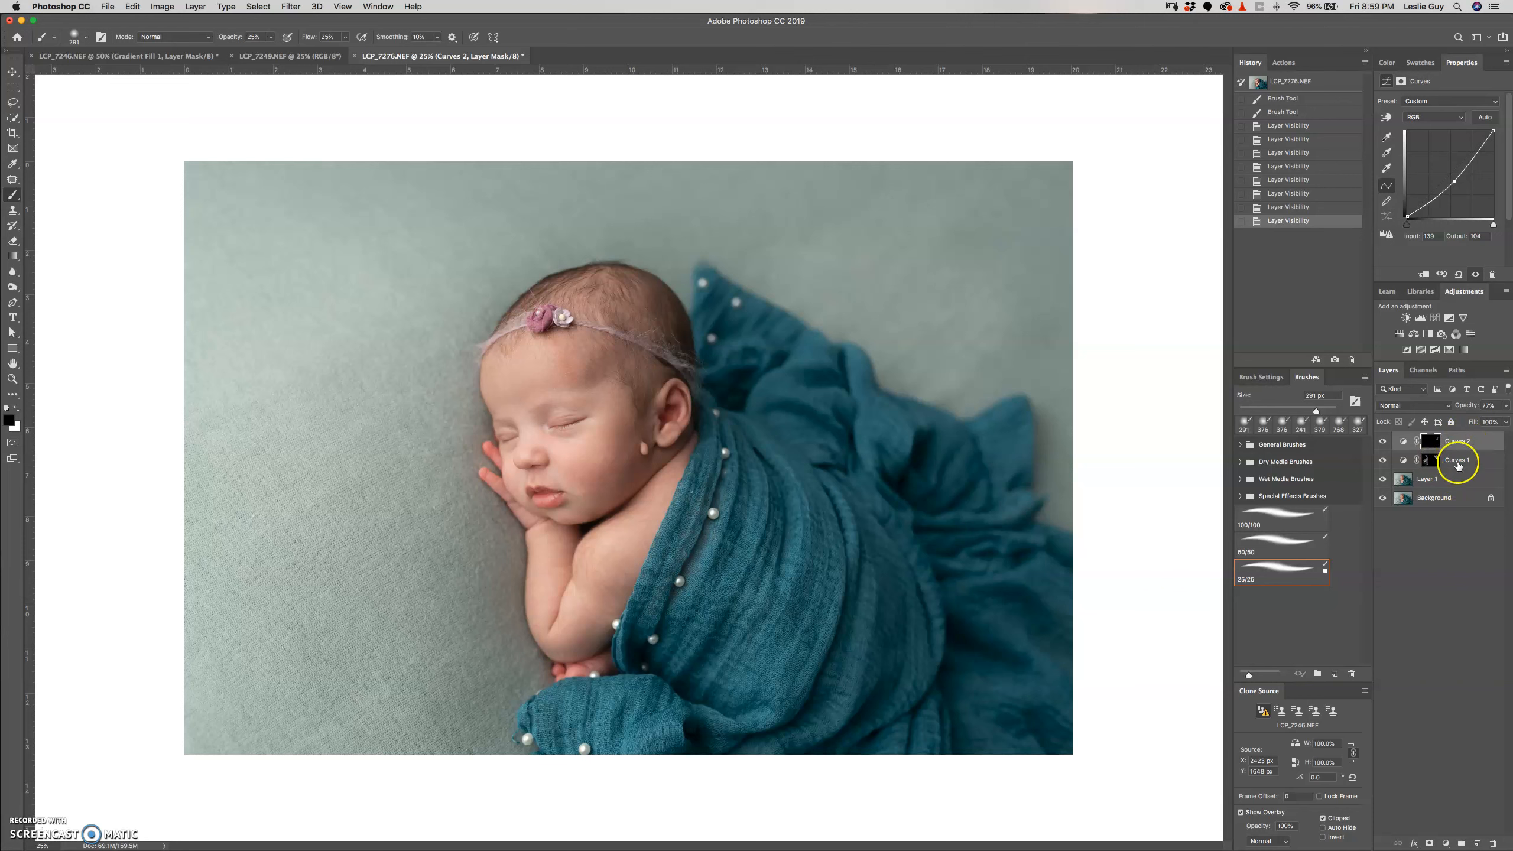
Merge both Curves layers and Layer 1 into the Background layer.
{"action": "left_click", "coordinate": [1446, 496]}
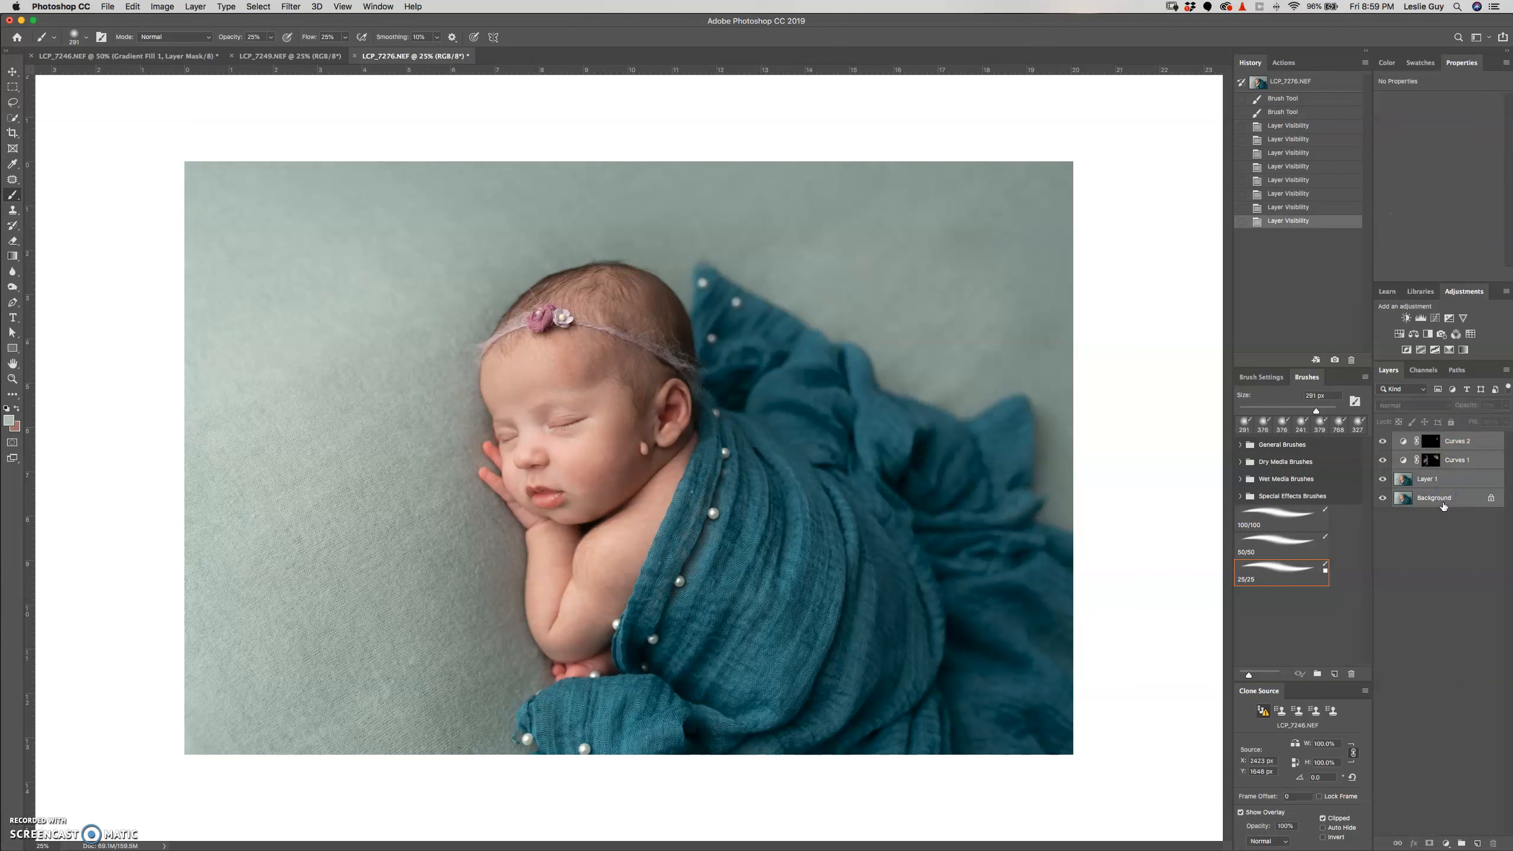
{"action": "key", "text": "super+e"}
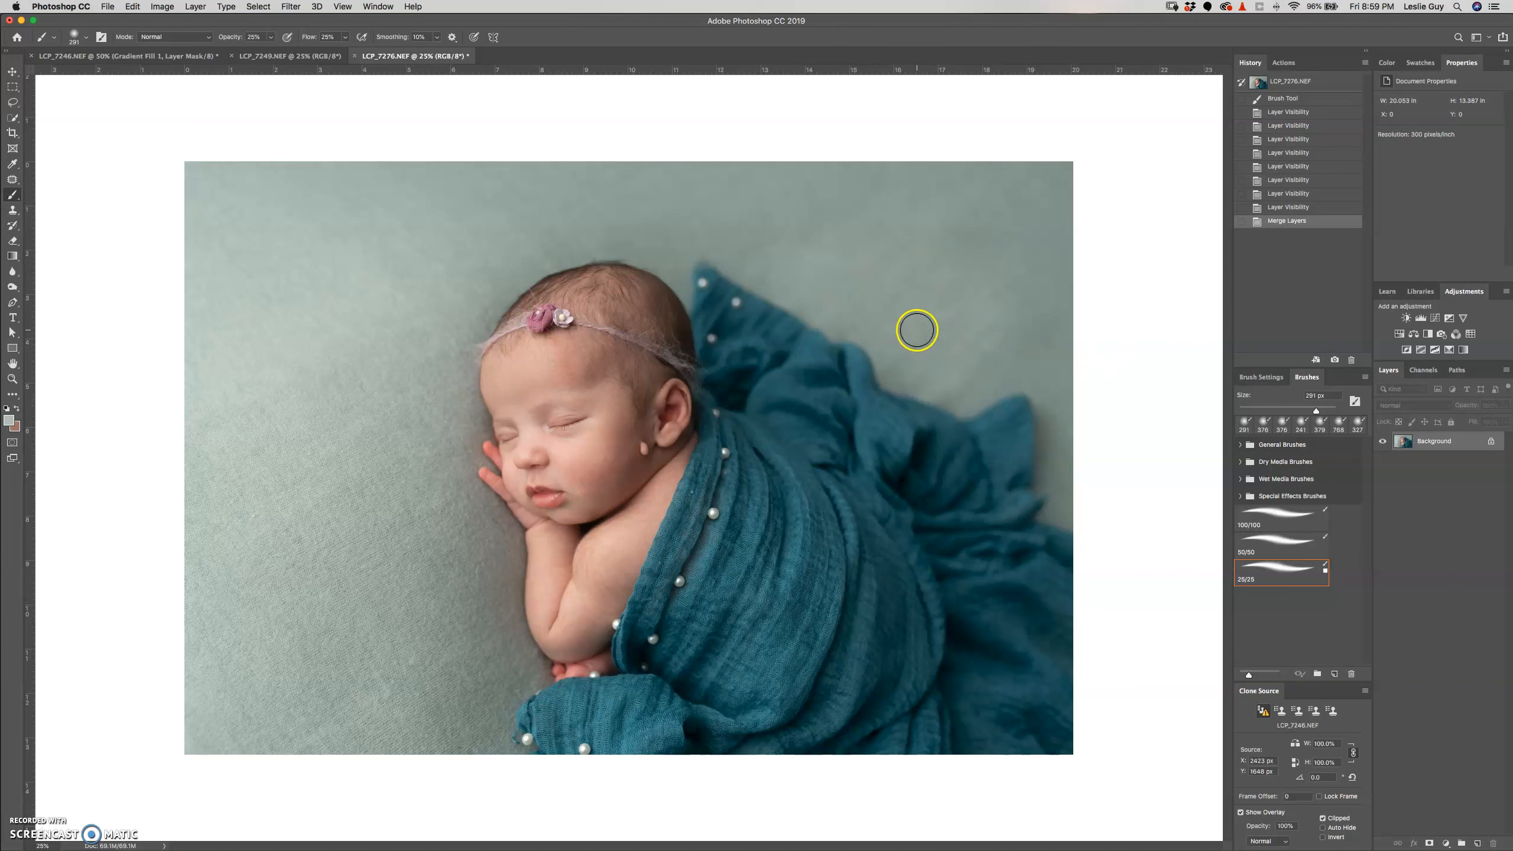
Smooth the uneven streaks in the blanket above the wrap's far folds with the Patch tool, sampling cleaner blanket nearby.
{"action": "key", "text": "j"}
{"action": "mouse_move", "coordinate": [980, 318]}
{"action": "left_mouse_down"}
{"action": "mouse_move", "coordinate": [1009, 303]}
{"action": "mouse_move", "coordinate": [957, 272]}
{"action": "mouse_move", "coordinate": [919, 319]}
{"action": "mouse_move", "coordinate": [927, 339]}
{"action": "mouse_move", "coordinate": [915, 290]}
{"action": "left_mouse_up"}
{"action": "left_click", "coordinate": [980, 352]}
{"action": "left_click_drag", "start_coordinate": [1003, 314], "coordinate": [975, 337]}
{"action": "left_click_drag", "start_coordinate": [975, 337], "coordinate": [985, 288]}
{"action": "left_click", "coordinate": [914, 378]}
{"action": "mouse_move", "coordinate": [934, 360]}
{"action": "left_mouse_down"}
{"action": "mouse_move", "coordinate": [896, 283]}
{"action": "mouse_move", "coordinate": [891, 381]}
{"action": "mouse_move", "coordinate": [909, 373]}
{"action": "mouse_move", "coordinate": [892, 310]}
{"action": "mouse_move", "coordinate": [899, 376]}
{"action": "left_mouse_up"}
{"action": "left_click", "coordinate": [977, 306]}
{"action": "left_click", "coordinate": [892, 311]}
{"action": "left_click_drag", "start_coordinate": [940, 338], "coordinate": [932, 357]}
{"action": "left_click_drag", "start_coordinate": [923, 341], "coordinate": [919, 303]}
{"action": "mouse_move", "coordinate": [981, 371]}
{"action": "left_mouse_down"}
{"action": "mouse_move", "coordinate": [962, 395]}
{"action": "mouse_move", "coordinate": [928, 295]}
{"action": "mouse_move", "coordinate": [950, 310]}
{"action": "mouse_move", "coordinate": [904, 293]}
{"action": "mouse_move", "coordinate": [964, 267]}
{"action": "left_mouse_up"}
{"action": "left_click", "coordinate": [1016, 341]}
{"action": "mouse_move", "coordinate": [1016, 341]}
{"action": "left_mouse_down"}
{"action": "mouse_move", "coordinate": [1016, 358]}
{"action": "mouse_move", "coordinate": [1025, 347]}
{"action": "left_mouse_up"}
{"action": "mouse_move", "coordinate": [1024, 349]}
{"action": "left_mouse_down"}
{"action": "mouse_move", "coordinate": [876, 245]}
{"action": "mouse_move", "coordinate": [902, 261]}
{"action": "mouse_move", "coordinate": [854, 260]}
{"action": "mouse_move", "coordinate": [893, 229]}
{"action": "mouse_move", "coordinate": [908, 238]}
{"action": "left_mouse_up"}
Patch the blotchy areas of the blanket around the wrap's pointed tip and toward the photo's upper and outer edges.
{"action": "left_click", "coordinate": [944, 260]}
{"action": "mouse_move", "coordinate": [778, 251]}
{"action": "left_mouse_down"}
{"action": "mouse_move", "coordinate": [758, 261]}
{"action": "mouse_move", "coordinate": [778, 249]}
{"action": "left_mouse_up"}
{"action": "mouse_move", "coordinate": [759, 238]}
{"action": "left_mouse_down"}
{"action": "mouse_move", "coordinate": [833, 234]}
{"action": "mouse_move", "coordinate": [799, 200]}
{"action": "left_mouse_up"}
{"action": "left_click_drag", "start_coordinate": [799, 199], "coordinate": [887, 251]}
{"action": "mouse_move", "coordinate": [1050, 338]}
{"action": "left_mouse_down"}
{"action": "mouse_move", "coordinate": [1032, 360]}
{"action": "mouse_move", "coordinate": [999, 277]}
{"action": "left_mouse_up"}
Patch the remaining blotches in the blanket along the upper edge of the teal wrap, and clear the selection.
{"action": "left_click", "coordinate": [966, 339]}
{"action": "left_click_drag", "start_coordinate": [922, 388], "coordinate": [912, 381]}
{"action": "mouse_move", "coordinate": [926, 375]}
{"action": "left_mouse_down"}
{"action": "mouse_move", "coordinate": [884, 383]}
{"action": "mouse_move", "coordinate": [902, 377]}
{"action": "left_mouse_up"}
{"action": "left_click", "coordinate": [900, 380]}
{"action": "left_click_drag", "start_coordinate": [902, 377], "coordinate": [897, 355]}
{"action": "left_click", "coordinate": [924, 365]}
{"action": "left_click_drag", "start_coordinate": [970, 401], "coordinate": [972, 384]}
{"action": "left_click_drag", "start_coordinate": [972, 385], "coordinate": [953, 389]}
{"action": "left_click", "coordinate": [961, 264]}
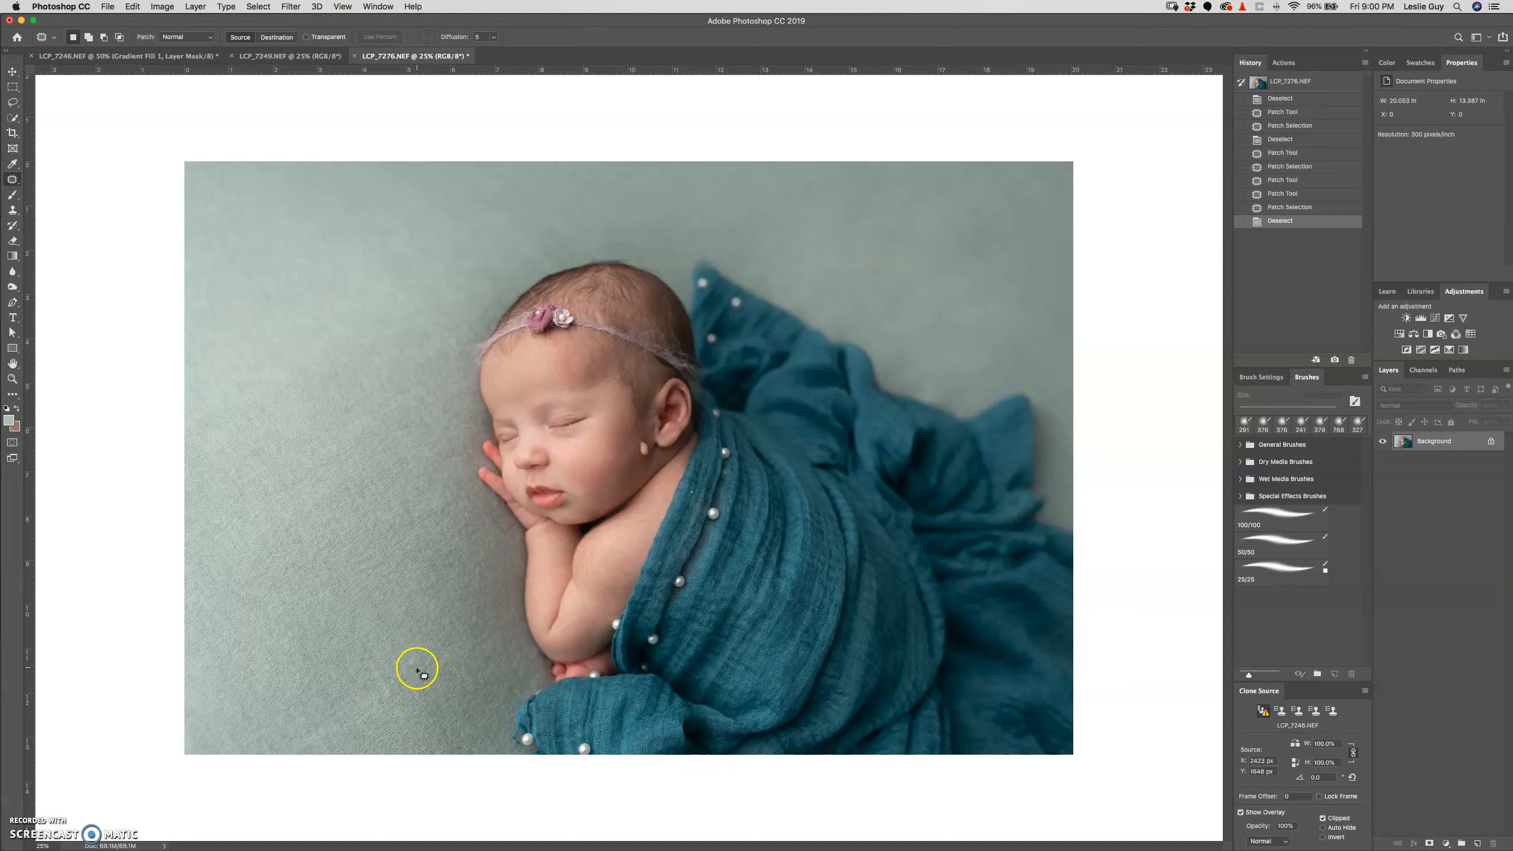
Patch the marks in the lower-left blanket beside the baby's elbow, and undo the last patch made there.
{"action": "mouse_move", "coordinate": [414, 665]}
{"action": "left_mouse_down"}
{"action": "mouse_move", "coordinate": [419, 653]}
{"action": "mouse_move", "coordinate": [364, 703]}
{"action": "mouse_move", "coordinate": [389, 693]}
{"action": "mouse_move", "coordinate": [377, 687]}
{"action": "left_mouse_up"}
{"action": "key", "text": "ctrl+d"}
{"action": "key", "text": "super+d"}
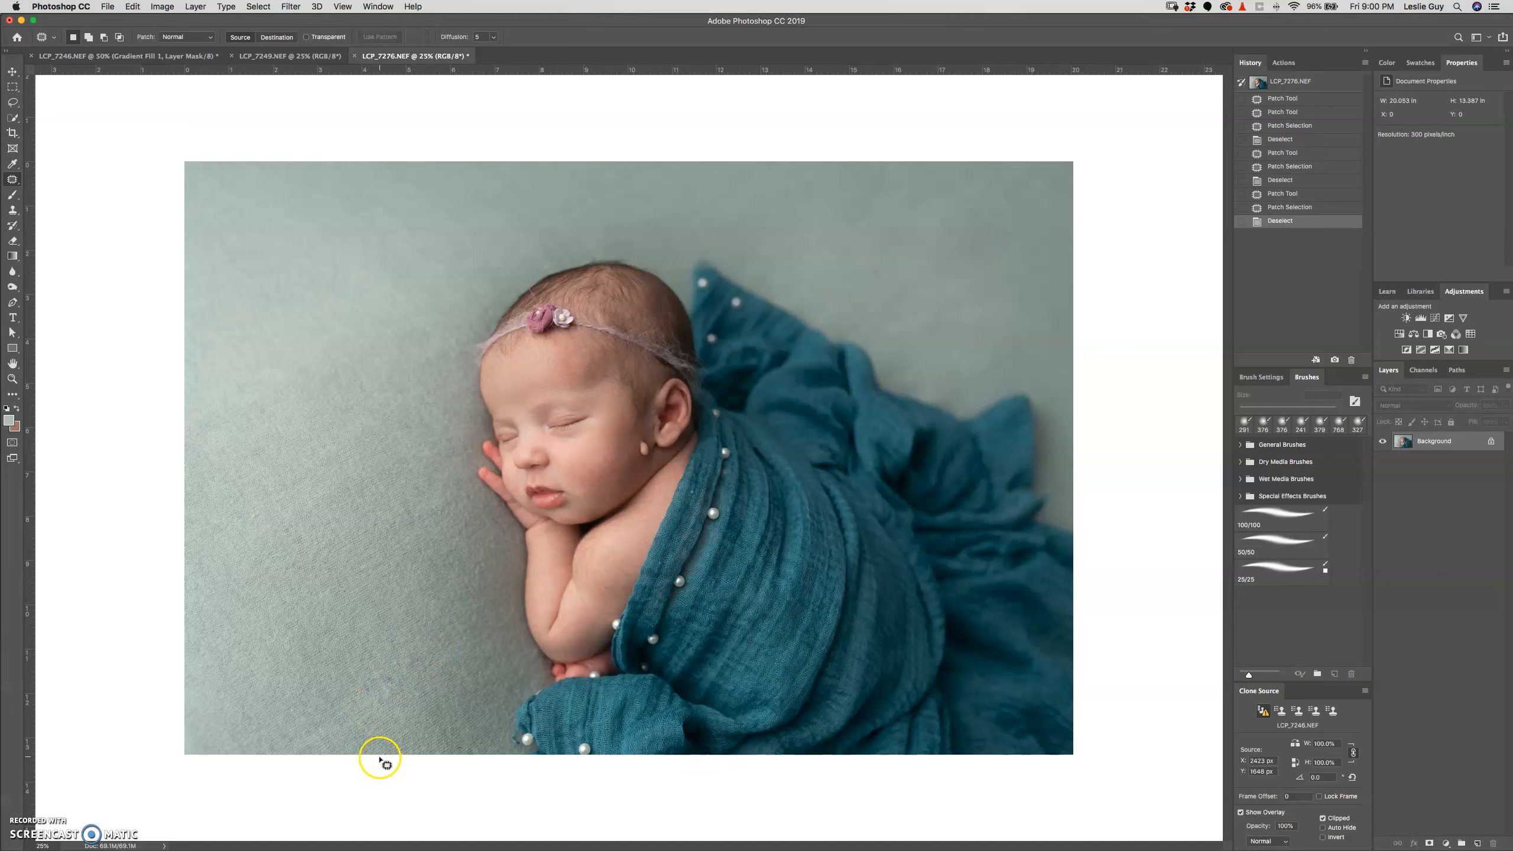
{"action": "key", "text": "super+z"}
{"action": "key", "text": "super+z"}
{"action": "key", "text": "super+z"}
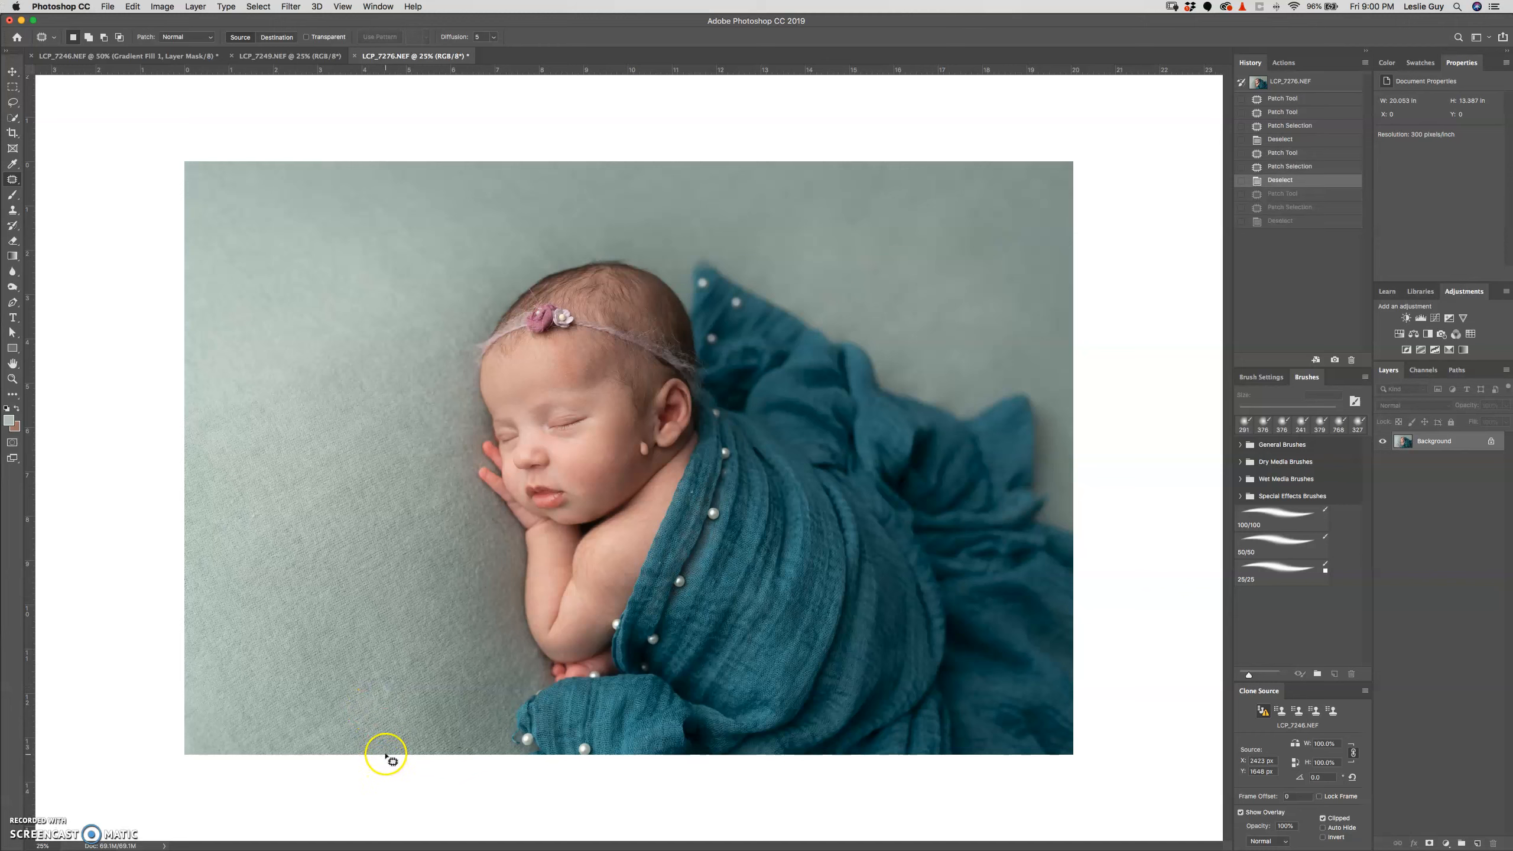
Try to remove the remaining marks in the lower-left blanket with the Healing Brush, sampling blanket texture nearby.
{"action": "key", "text": "shift+j"}
{"action": "key", "text": "shift+j"}
{"action": "key", "text": "shift+j"}
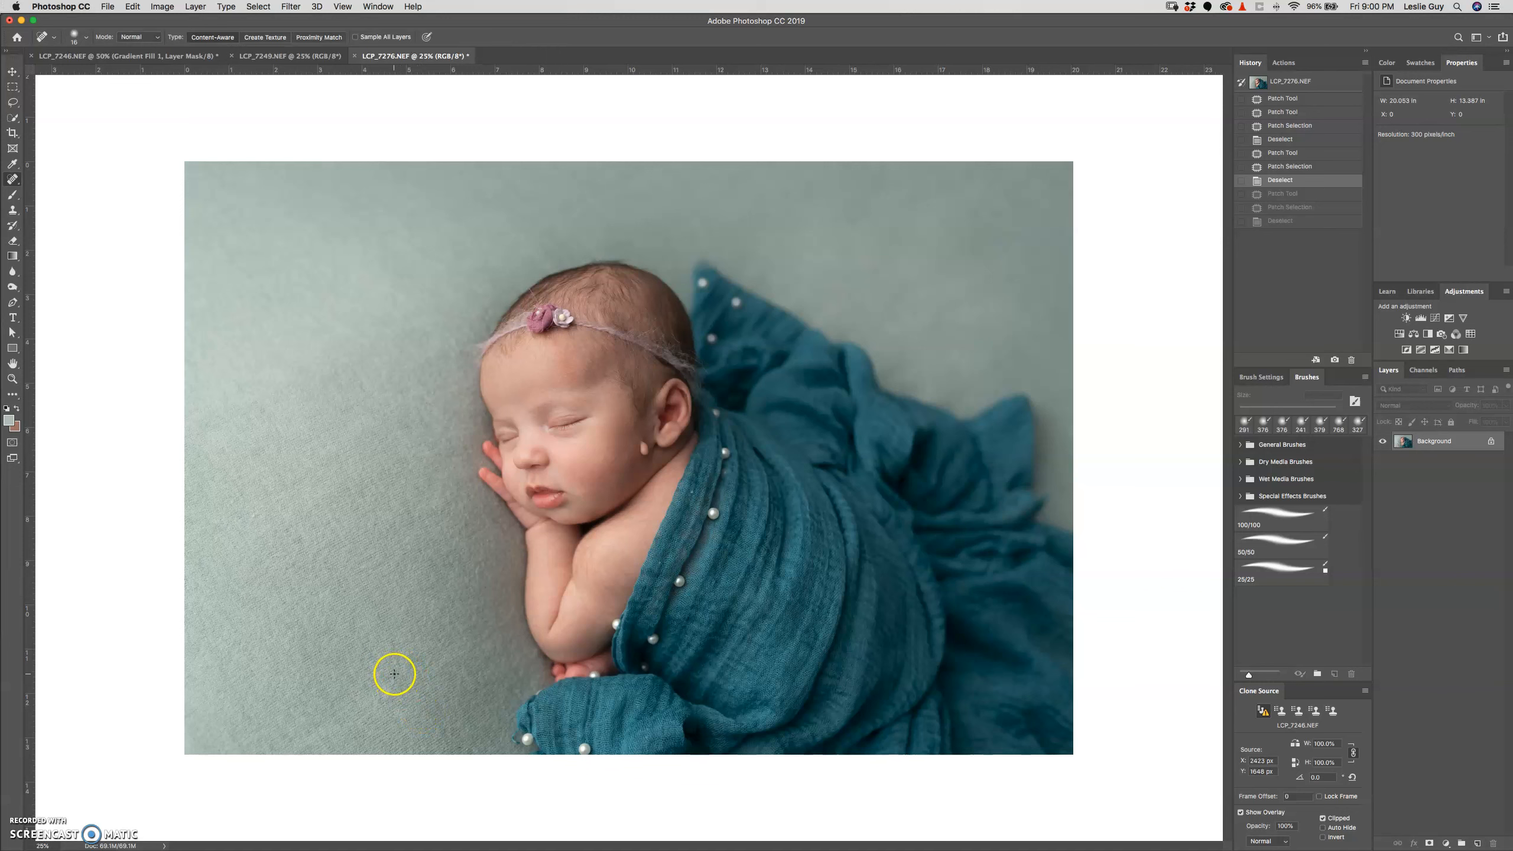
{"action": "left_click_drag", "start_coordinate": [393, 674], "coordinate": [398, 671]}
{"action": "key", "text": "shift+j"}
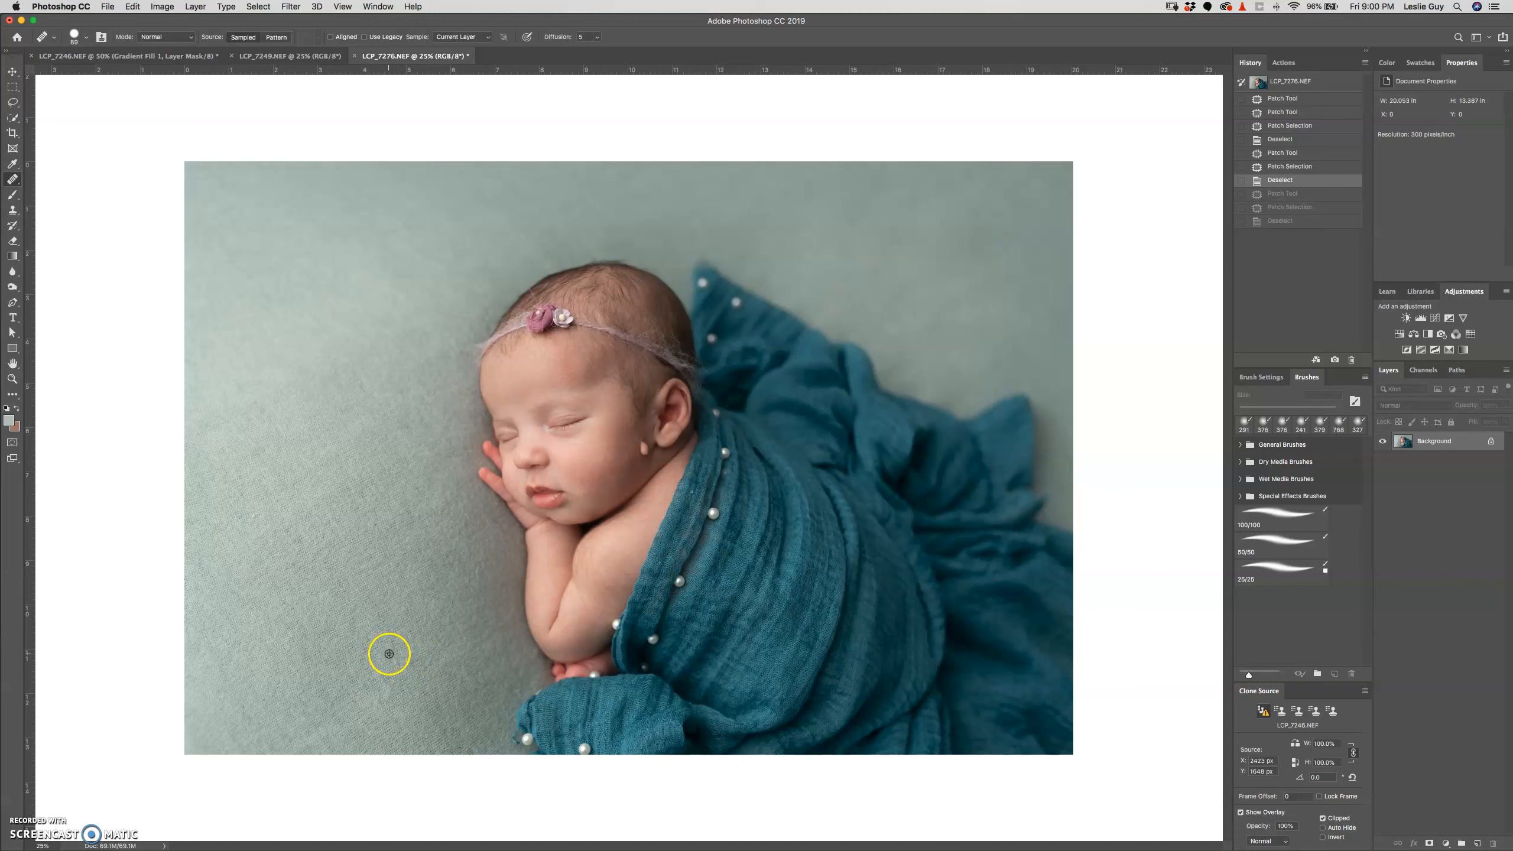
{"action": "left_click", "coordinate": [395, 662]}
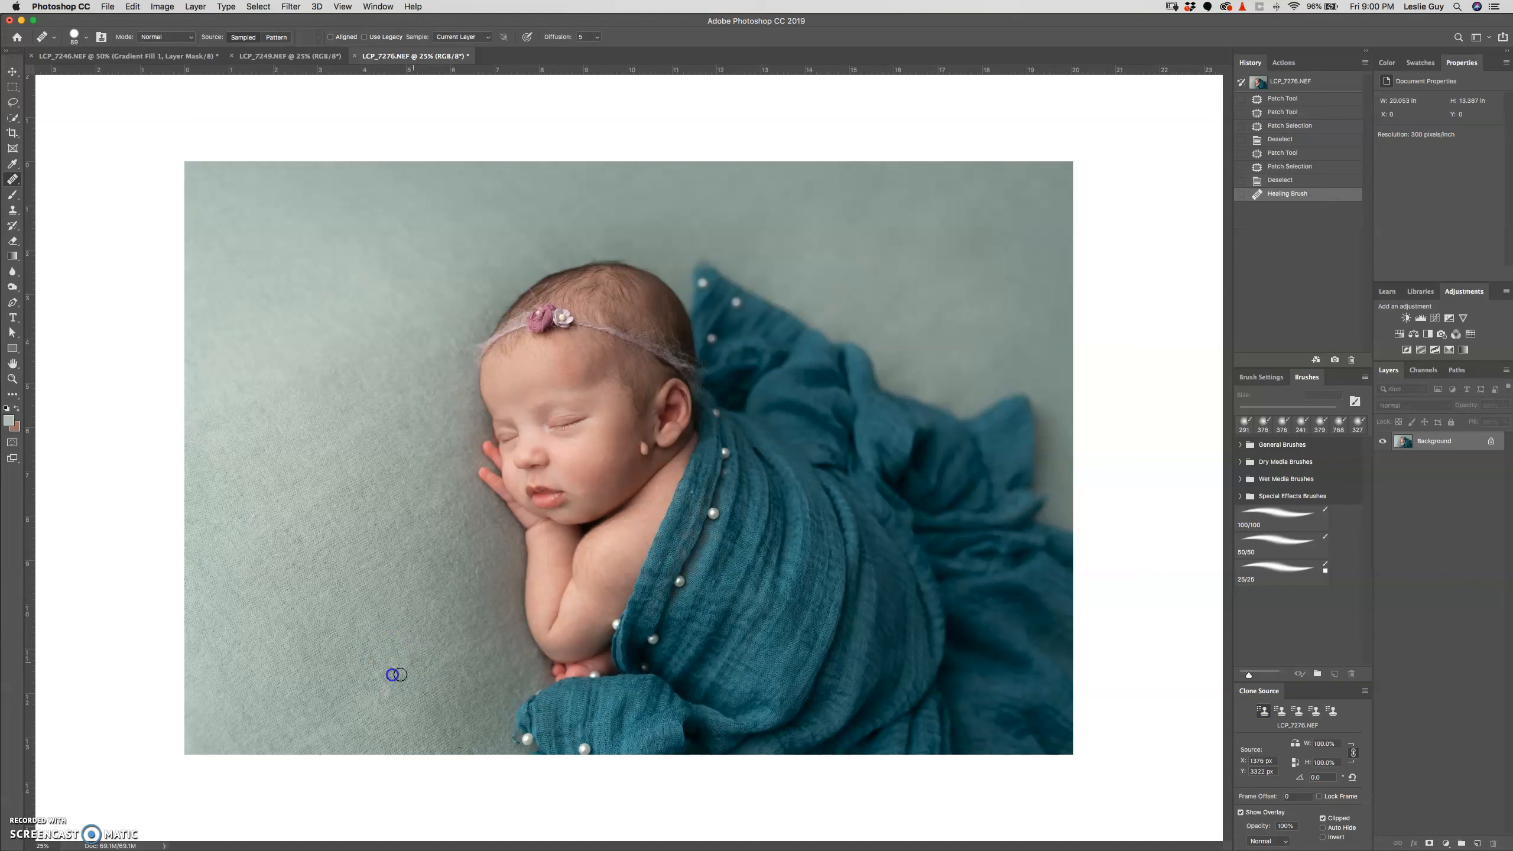
{"action": "left_click", "coordinate": [400, 665]}
{"action": "left_click", "coordinate": [406, 667]}
{"action": "left_click", "coordinate": [392, 676]}
{"action": "left_click", "coordinate": [401, 675]}
{"action": "left_click", "coordinate": [398, 683]}
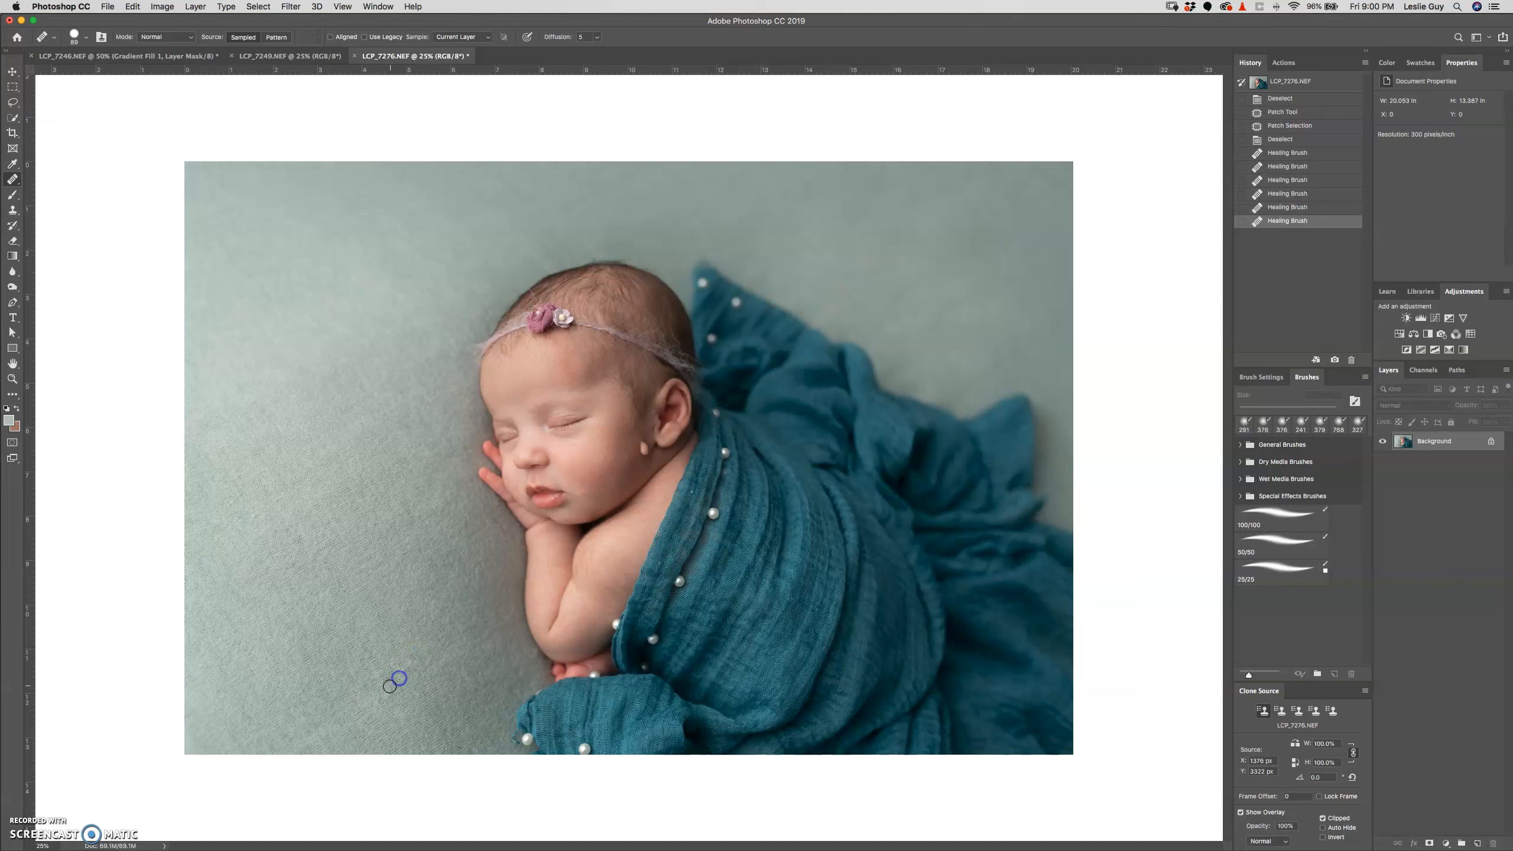
Undo all the healing strokes on the lower-left blanket and clear the restored patch selection.
{"action": "key", "text": "super+z"}
{"action": "key", "text": "super+z"}
{"action": "key", "text": "super+z"}
{"action": "key", "text": "super+z"}
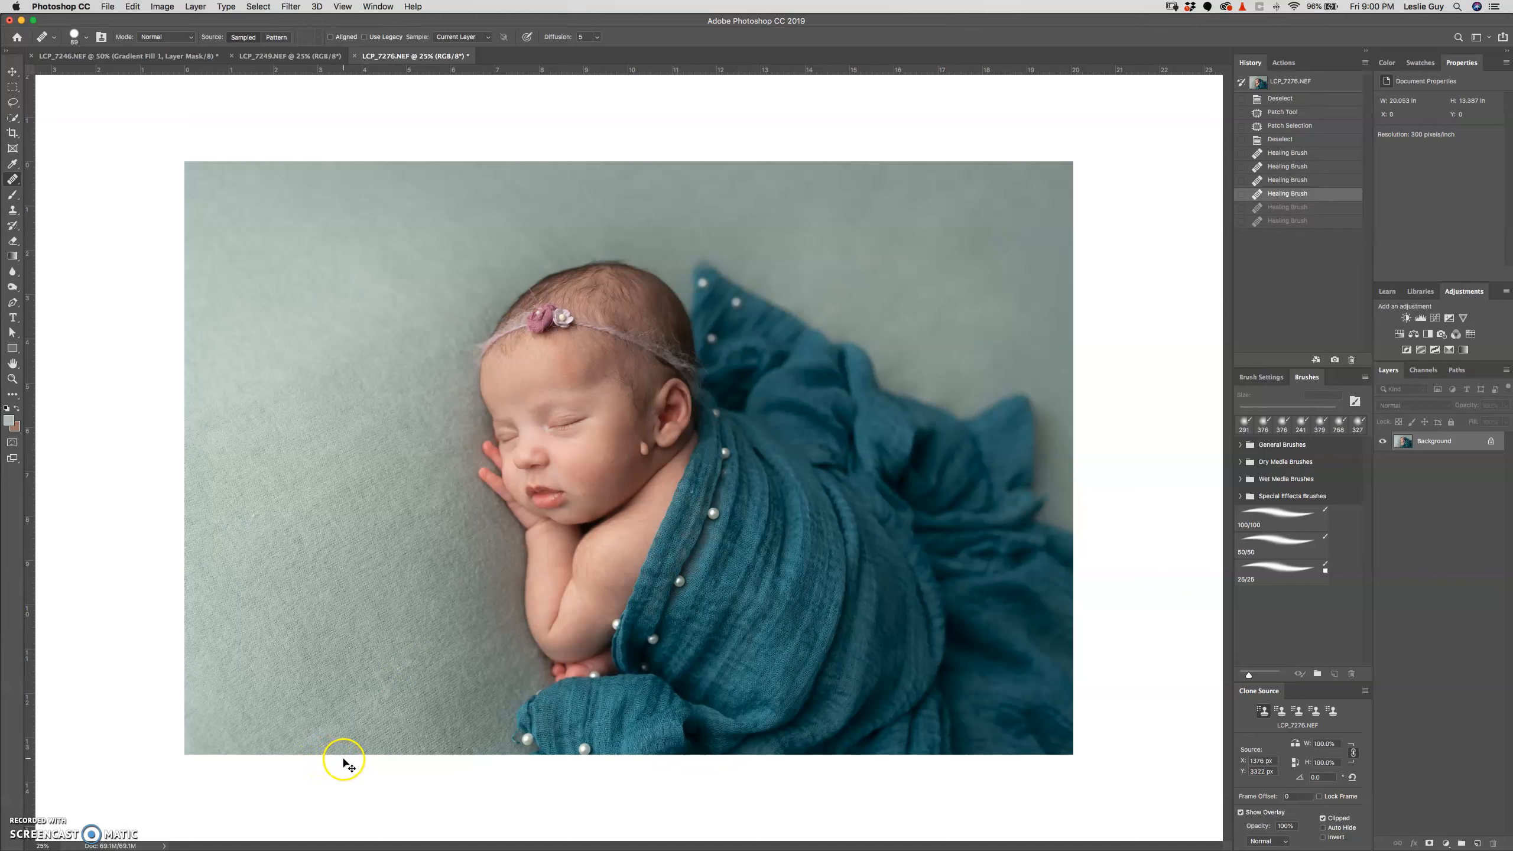
{"action": "key", "text": "super+z"}
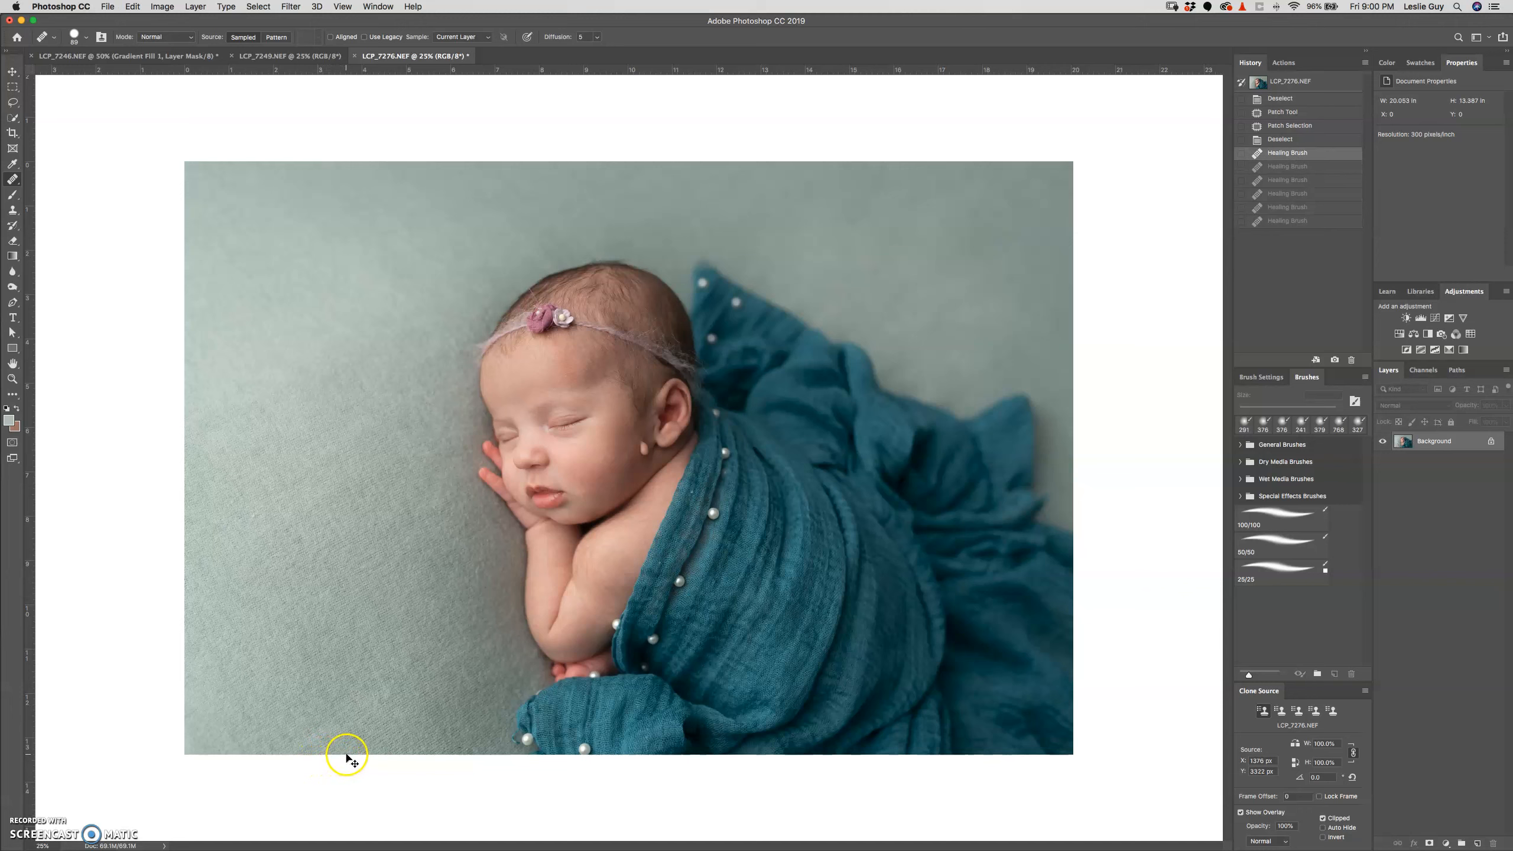
{"action": "key", "text": "super+z"}
{"action": "key", "text": "super+z"}
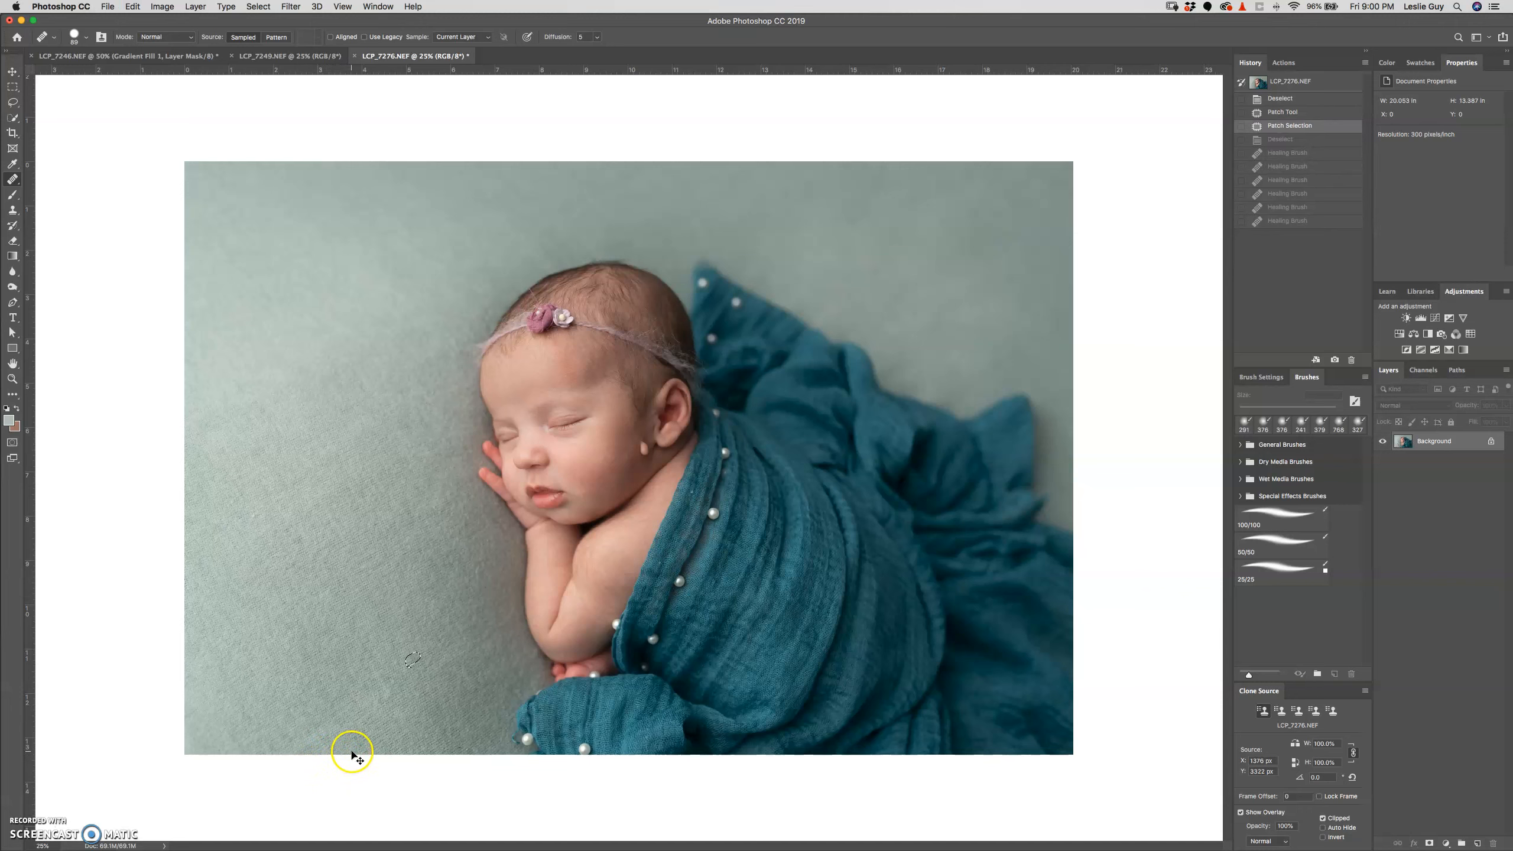
{"action": "key", "text": "super+d"}
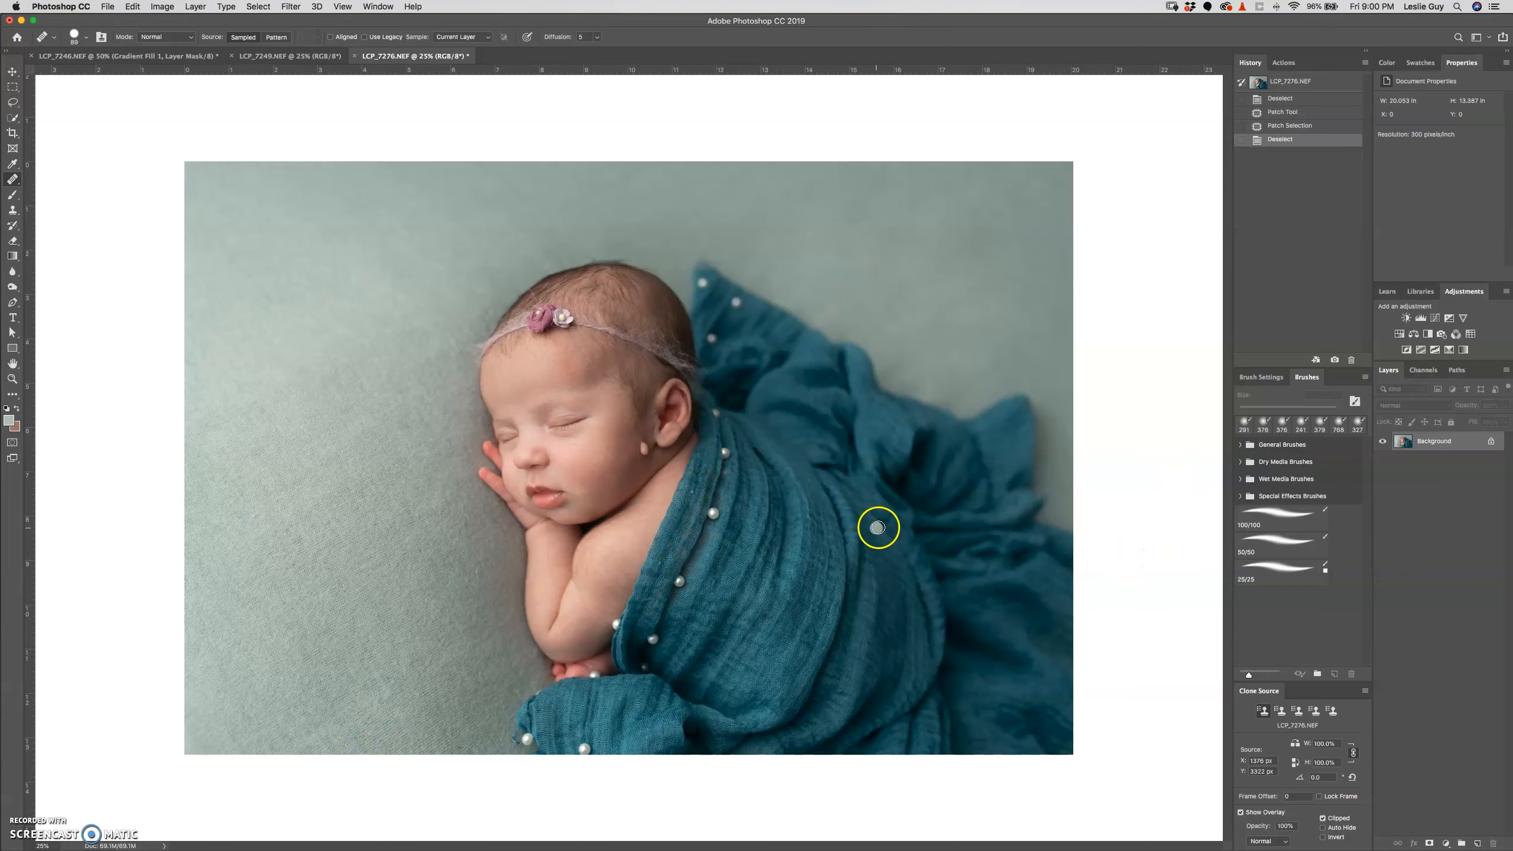
Duplicate the Background layer onto a new layer.
{"action": "key", "text": "super+equal"}
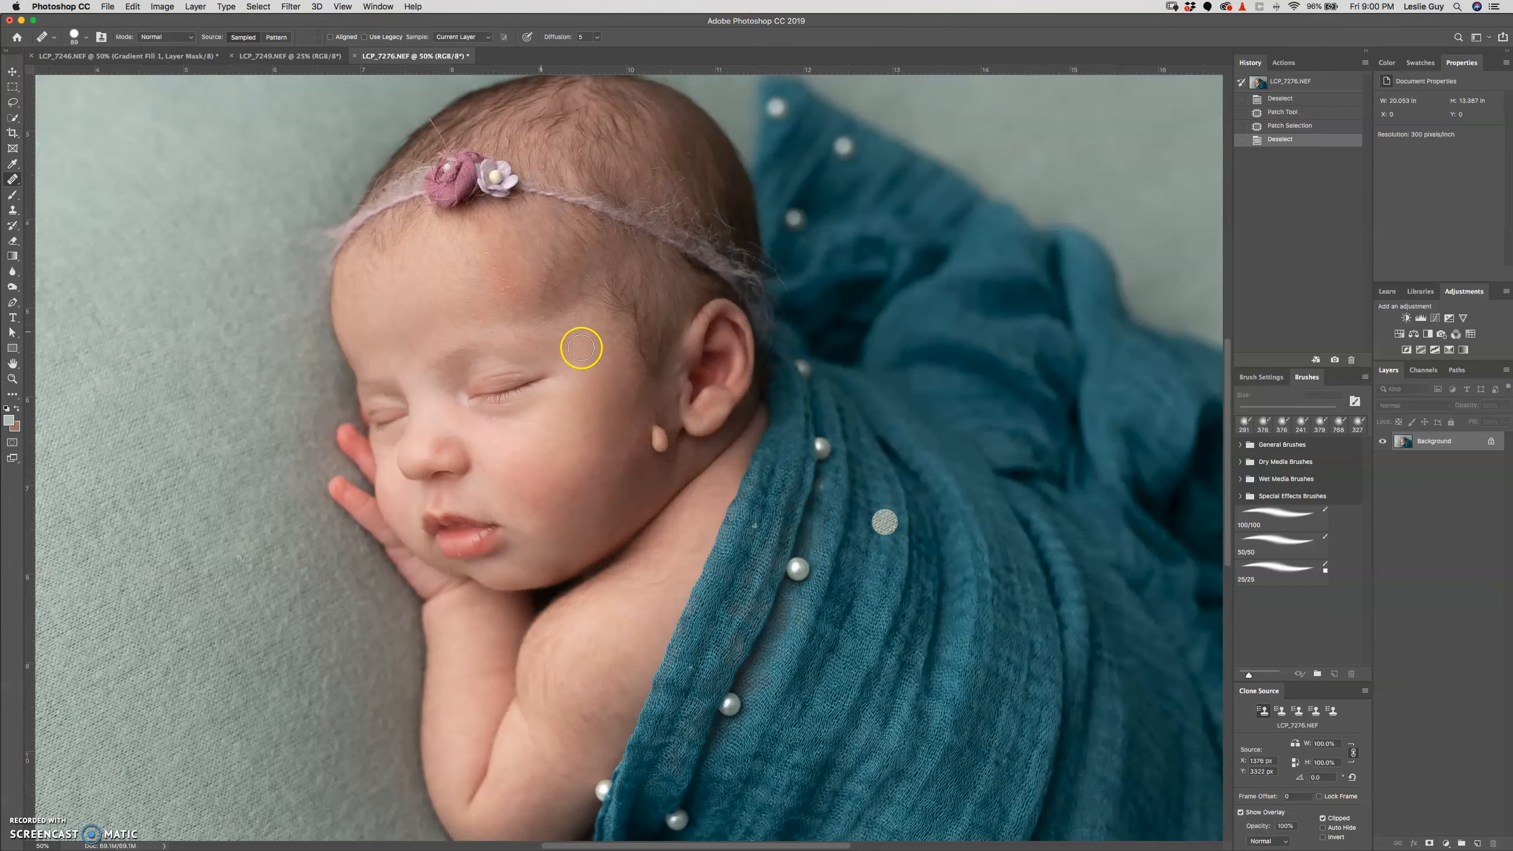
{"action": "key", "text": "super+minus"}
{"action": "key", "text": "super+minus"}
{"action": "key", "text": "super+minus"}
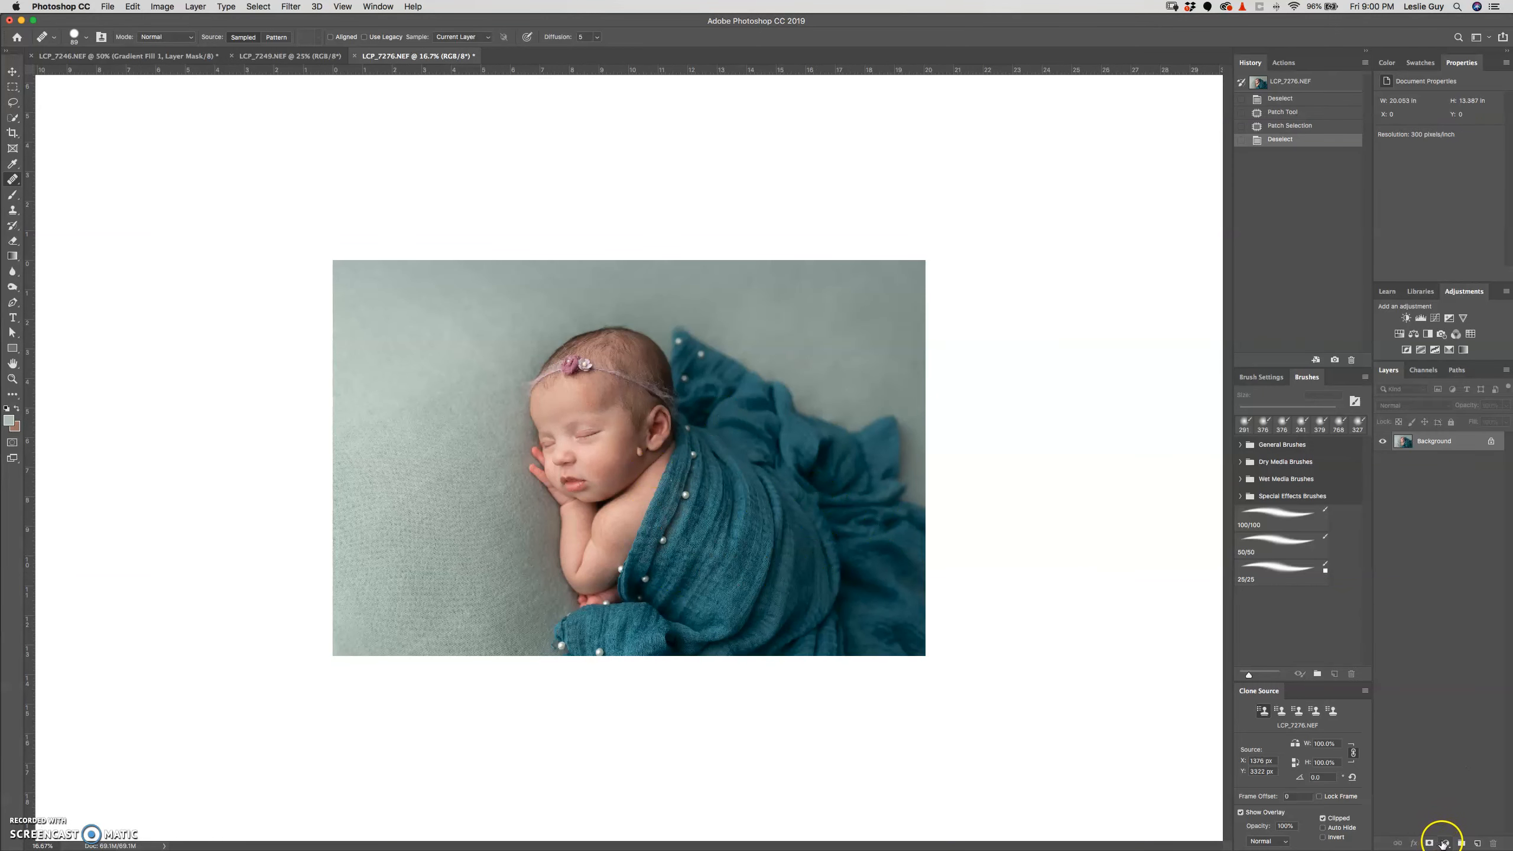
{"action": "key", "text": "super+j"}
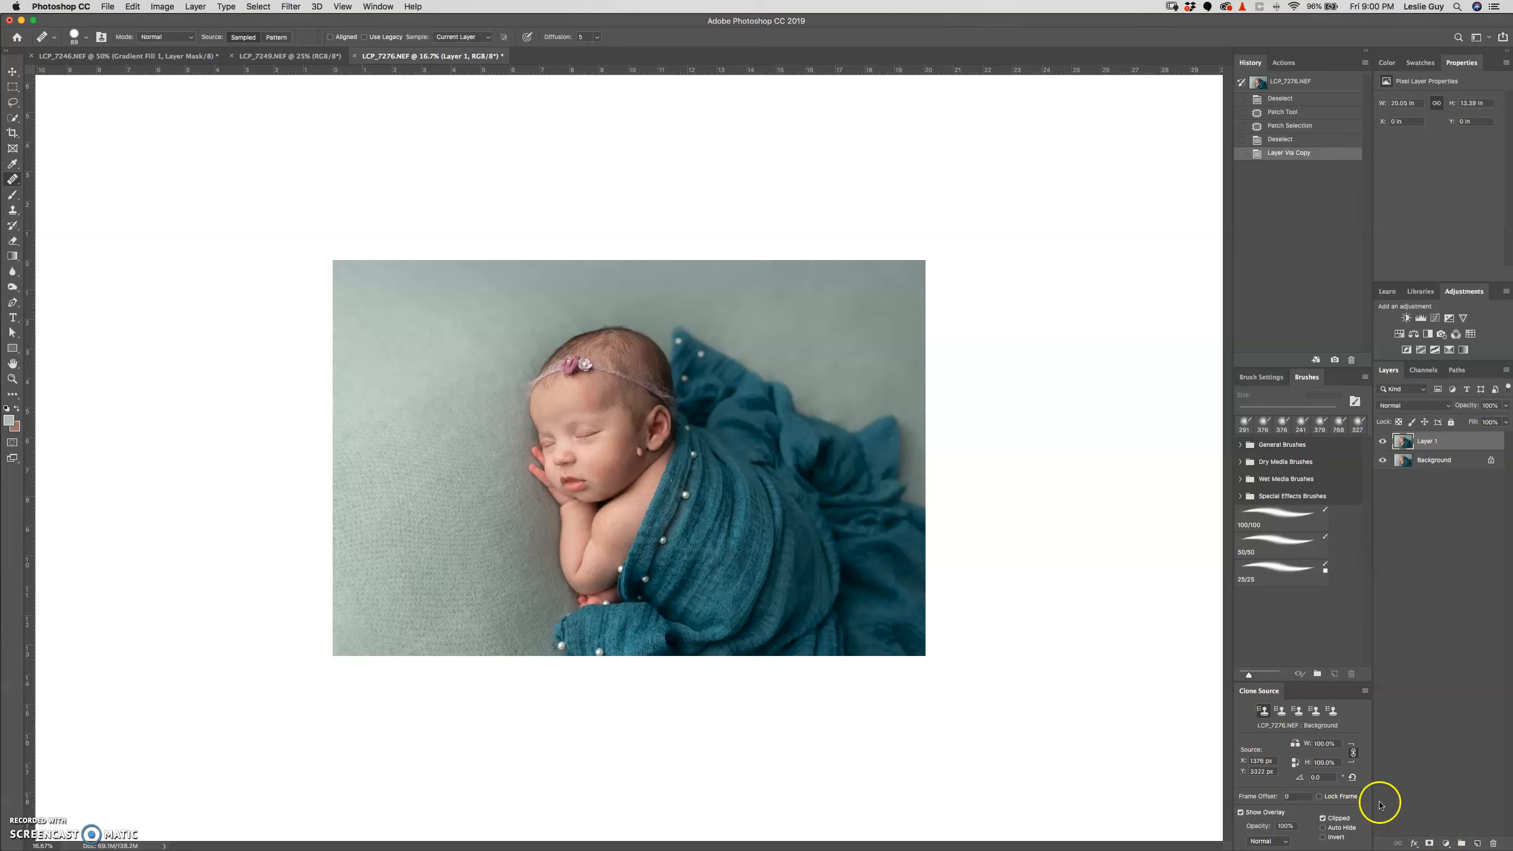
Add a Hue/Saturation adjustment layer above Layer 1 and sample the teal wrap with on-image targeting to work on Cyans.
{"action": "left_click", "coordinate": [1447, 844]}
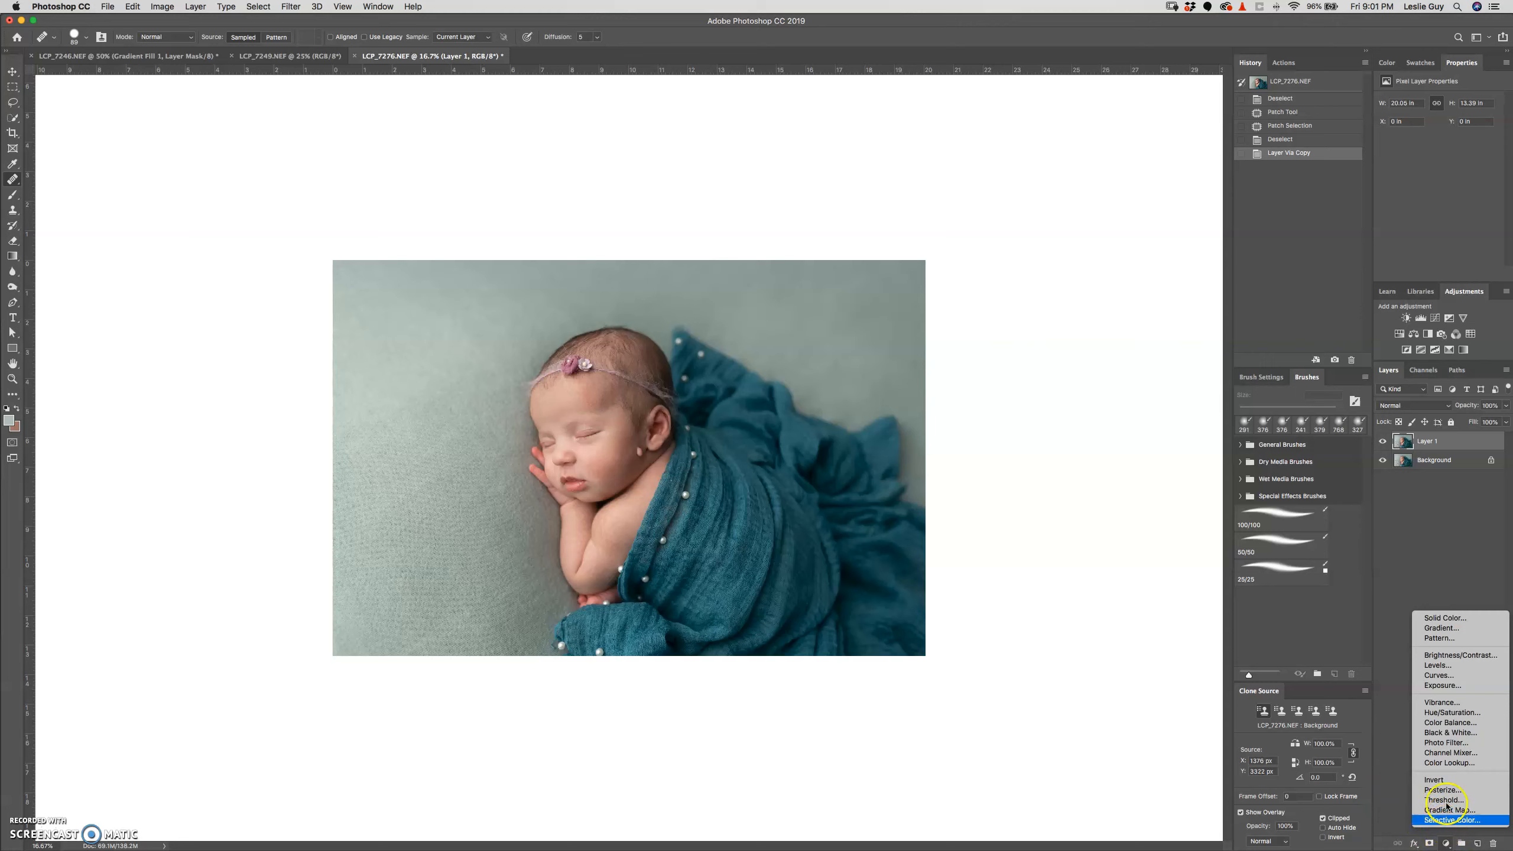
{"action": "left_click", "coordinate": [1444, 713]}
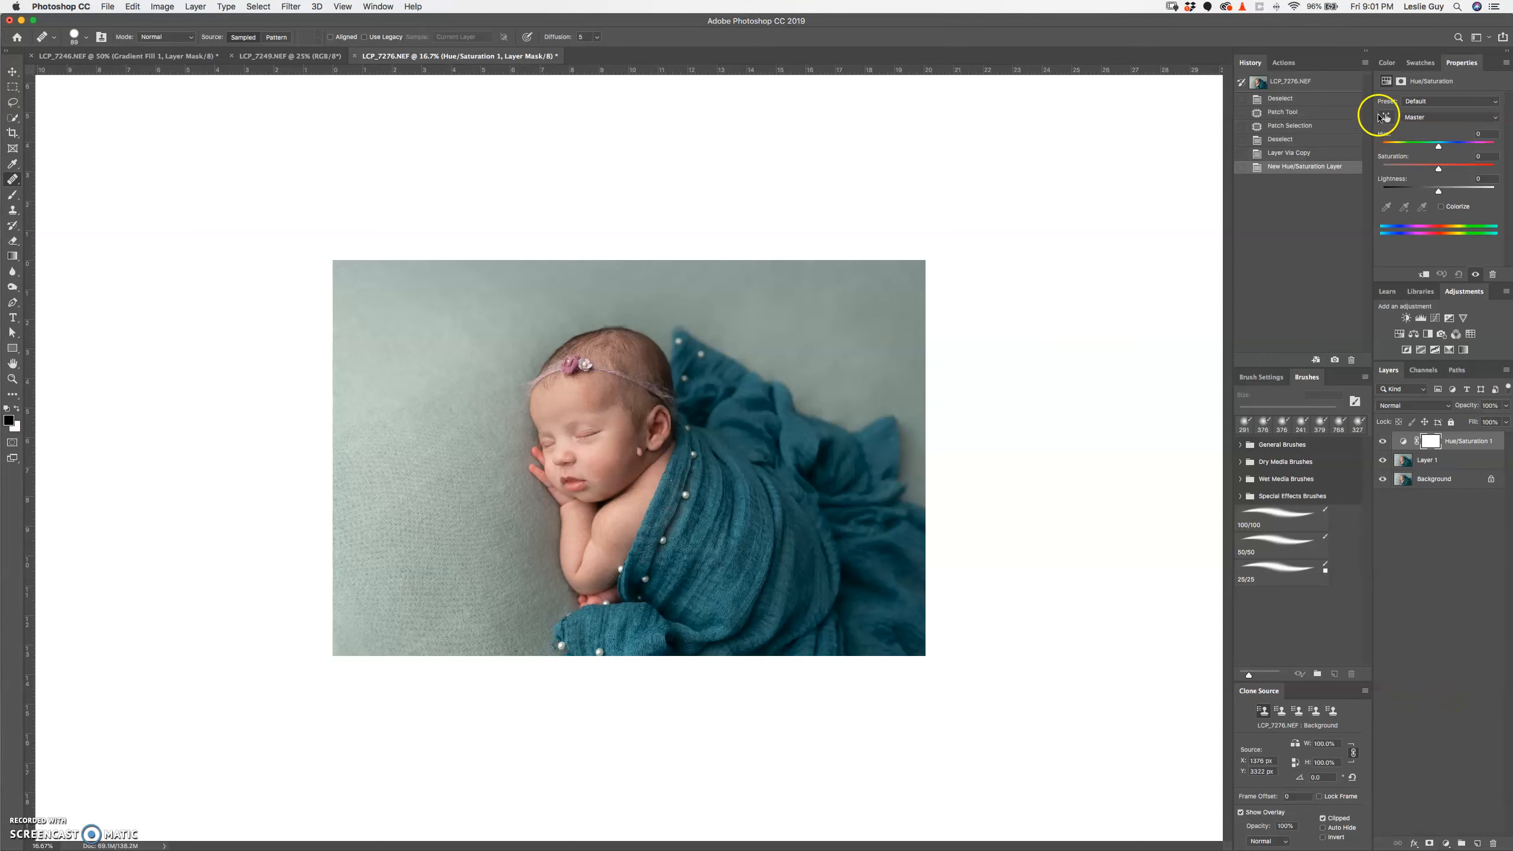
{"action": "left_click", "coordinate": [1387, 118]}
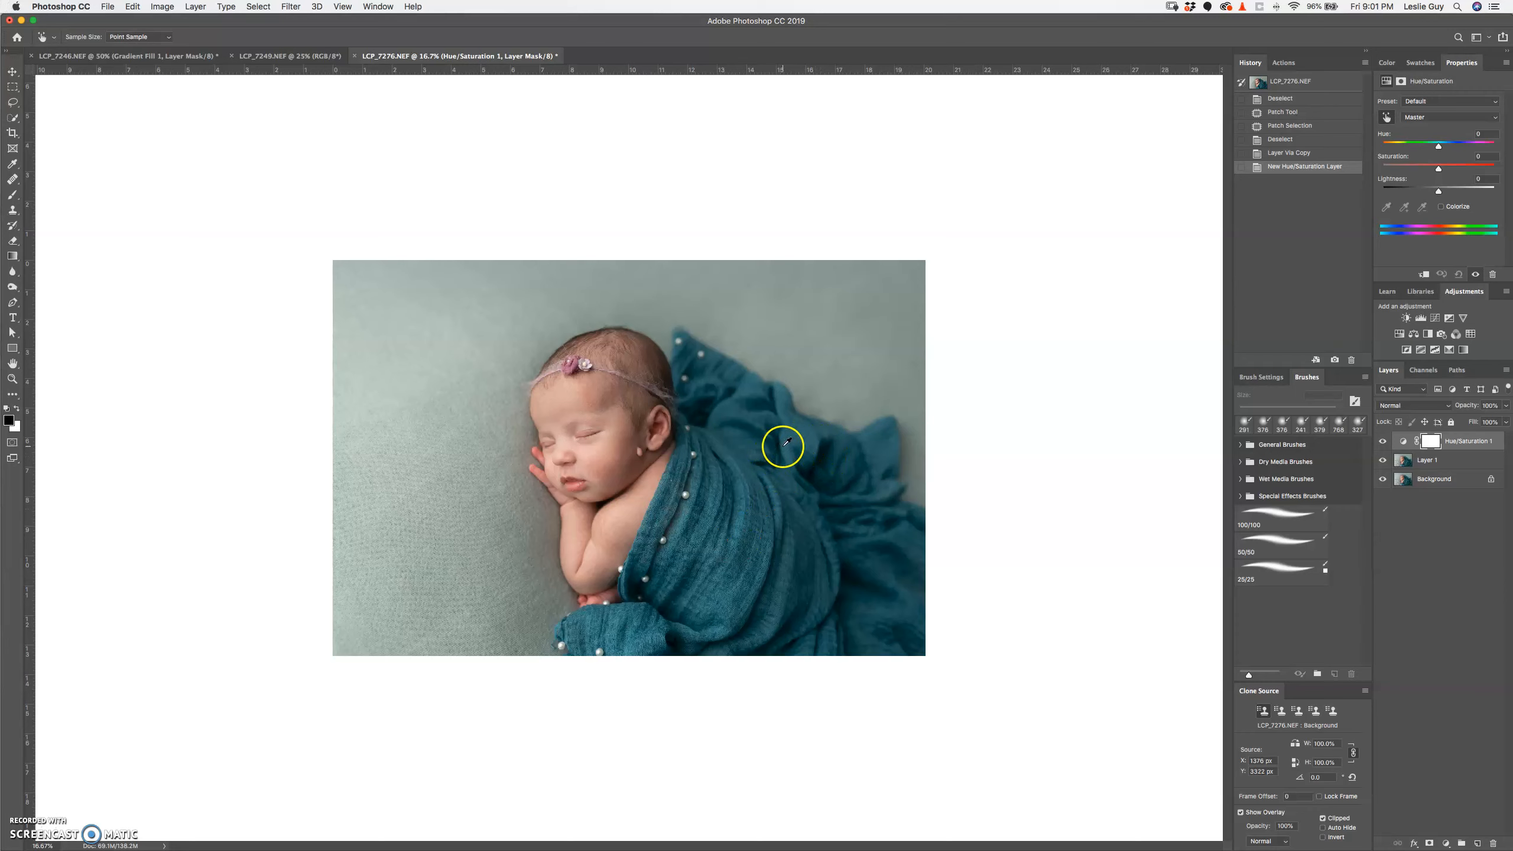
{"action": "left_click", "coordinate": [804, 431]}
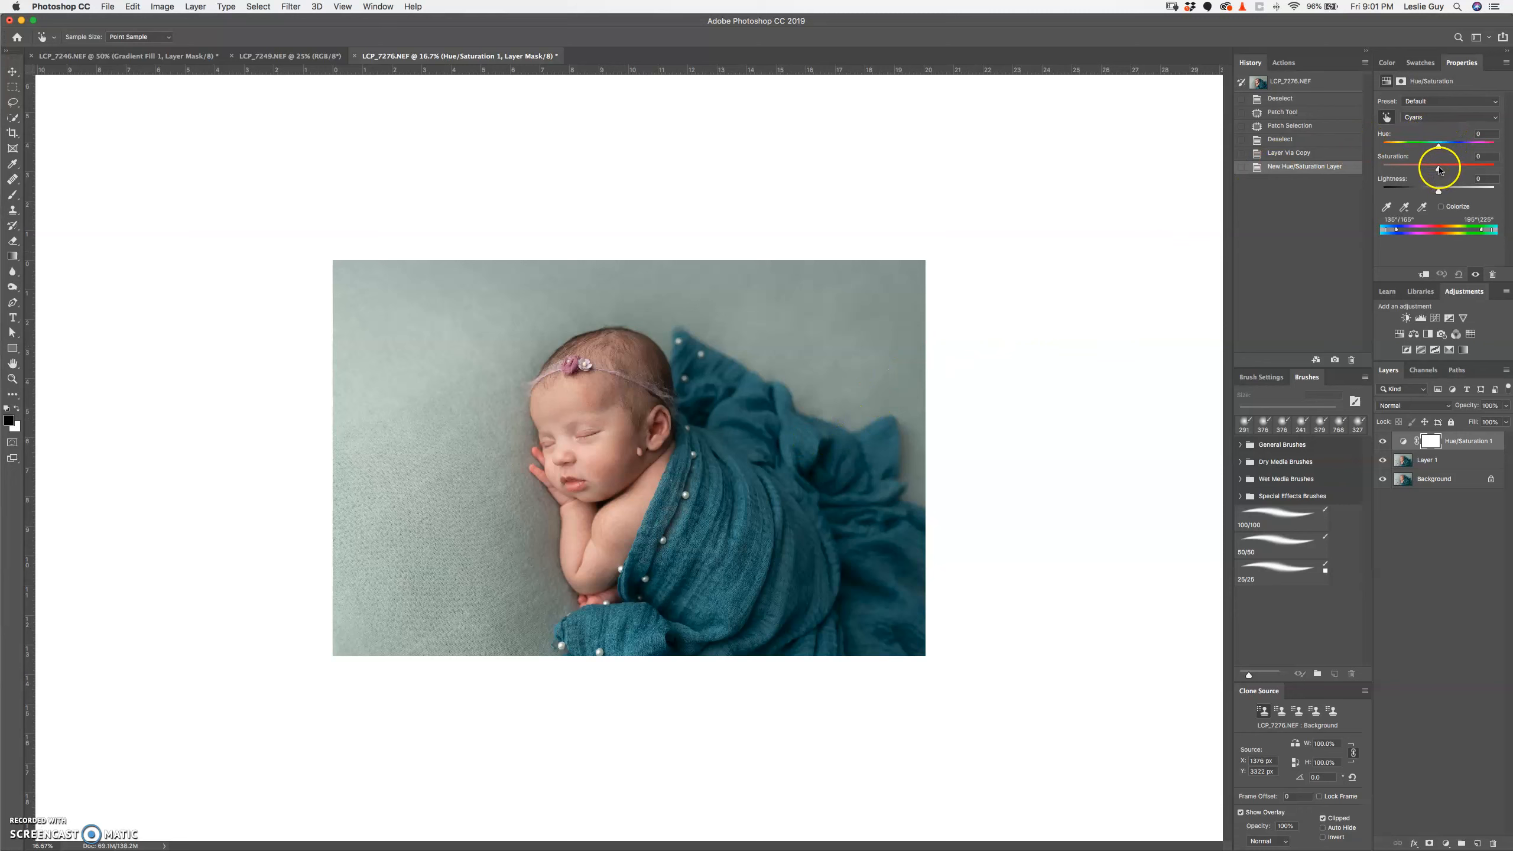
Narrow the Cyans range to the teal wrap, using +100 saturation as a temporary preview and returning saturation to 0.
{"action": "left_click_drag", "start_coordinate": [1438, 169], "coordinate": [1510, 180]}
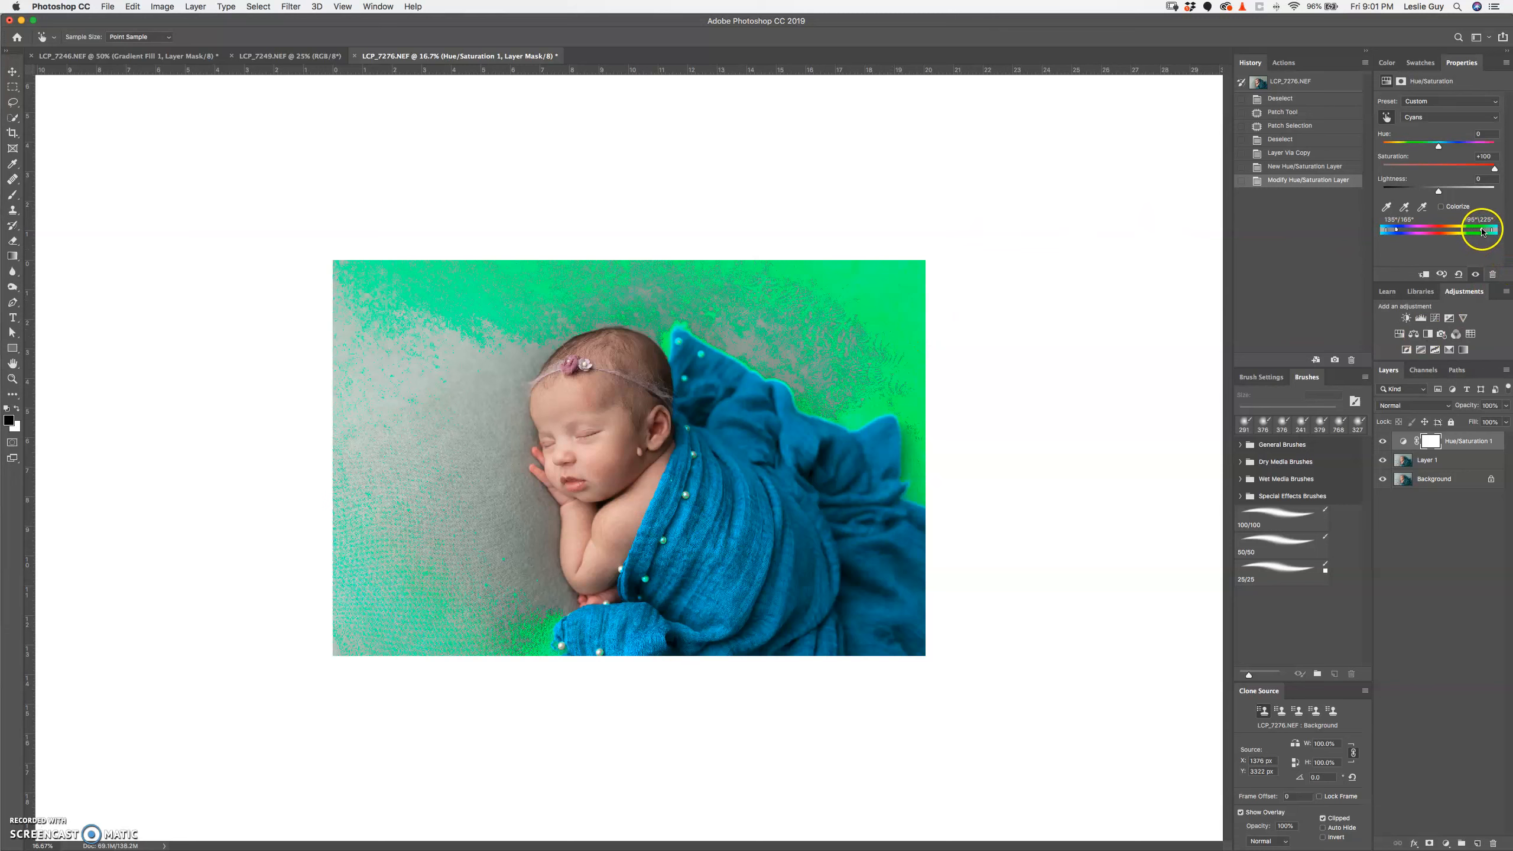
{"action": "left_click_drag", "start_coordinate": [1484, 233], "coordinate": [1489, 233]}
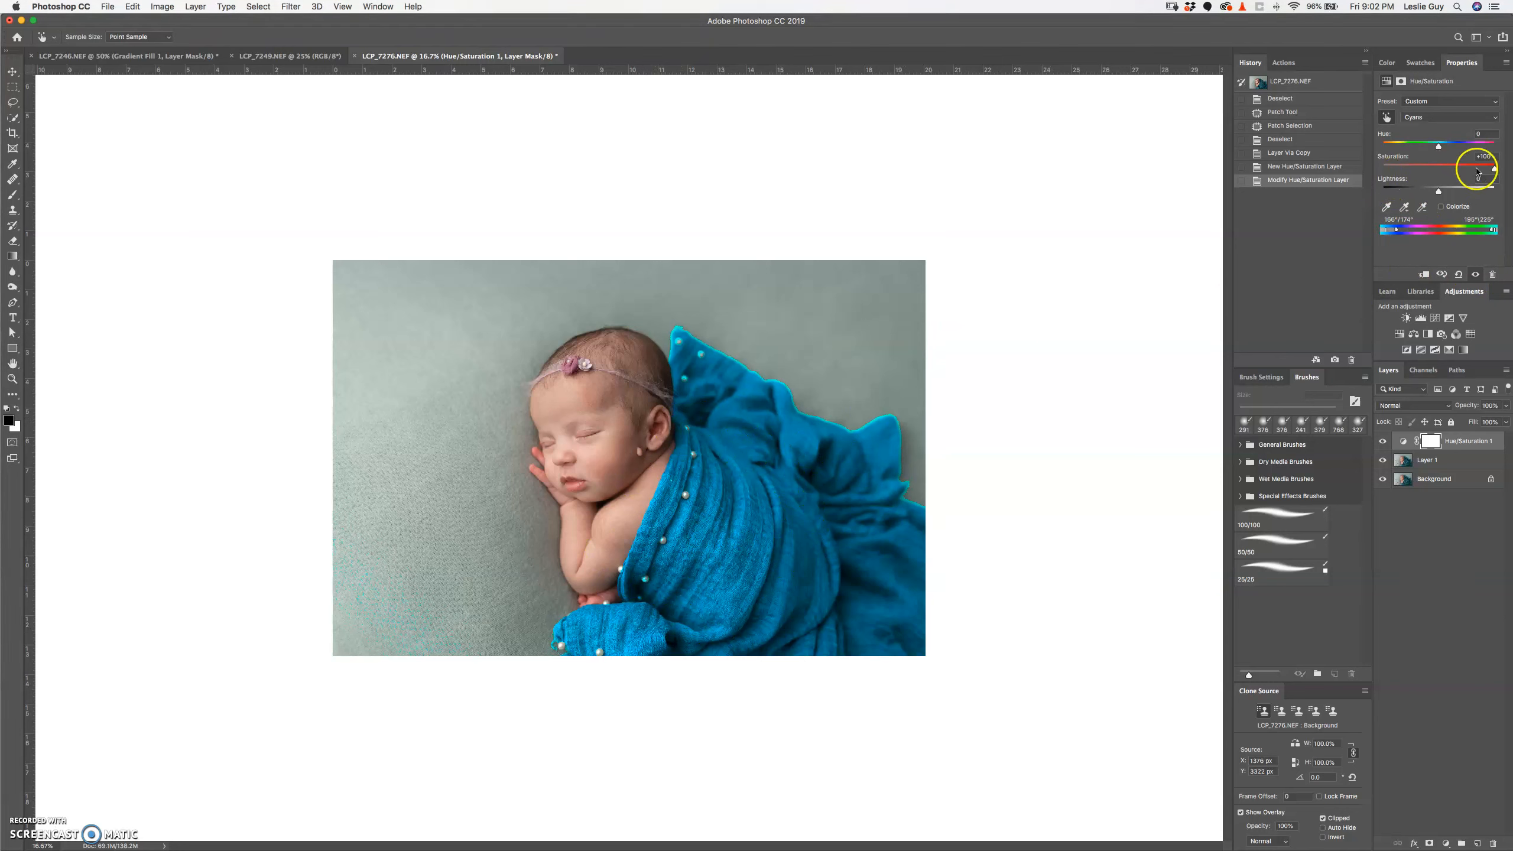
{"action": "left_click_drag", "start_coordinate": [1492, 171], "coordinate": [1435, 172]}
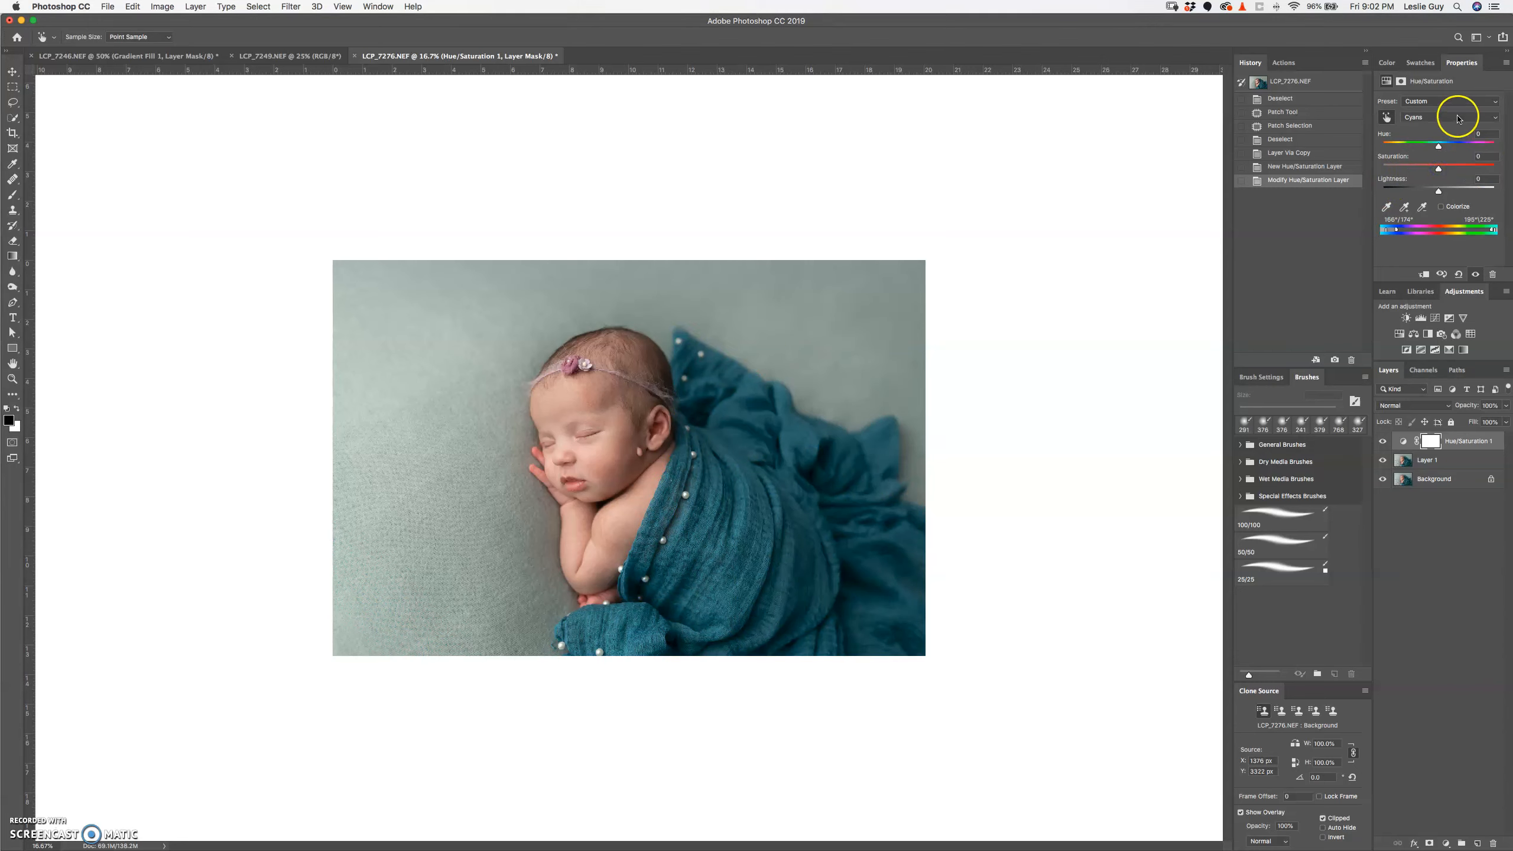
Mute the wrap by setting Cyans hue to -15, saturation to -43 and lightness to +29, and compare before and after.
{"action": "left_click_drag", "start_coordinate": [1439, 146], "coordinate": [1437, 147]}
{"action": "left_click_drag", "start_coordinate": [1438, 193], "coordinate": [1447, 194]}
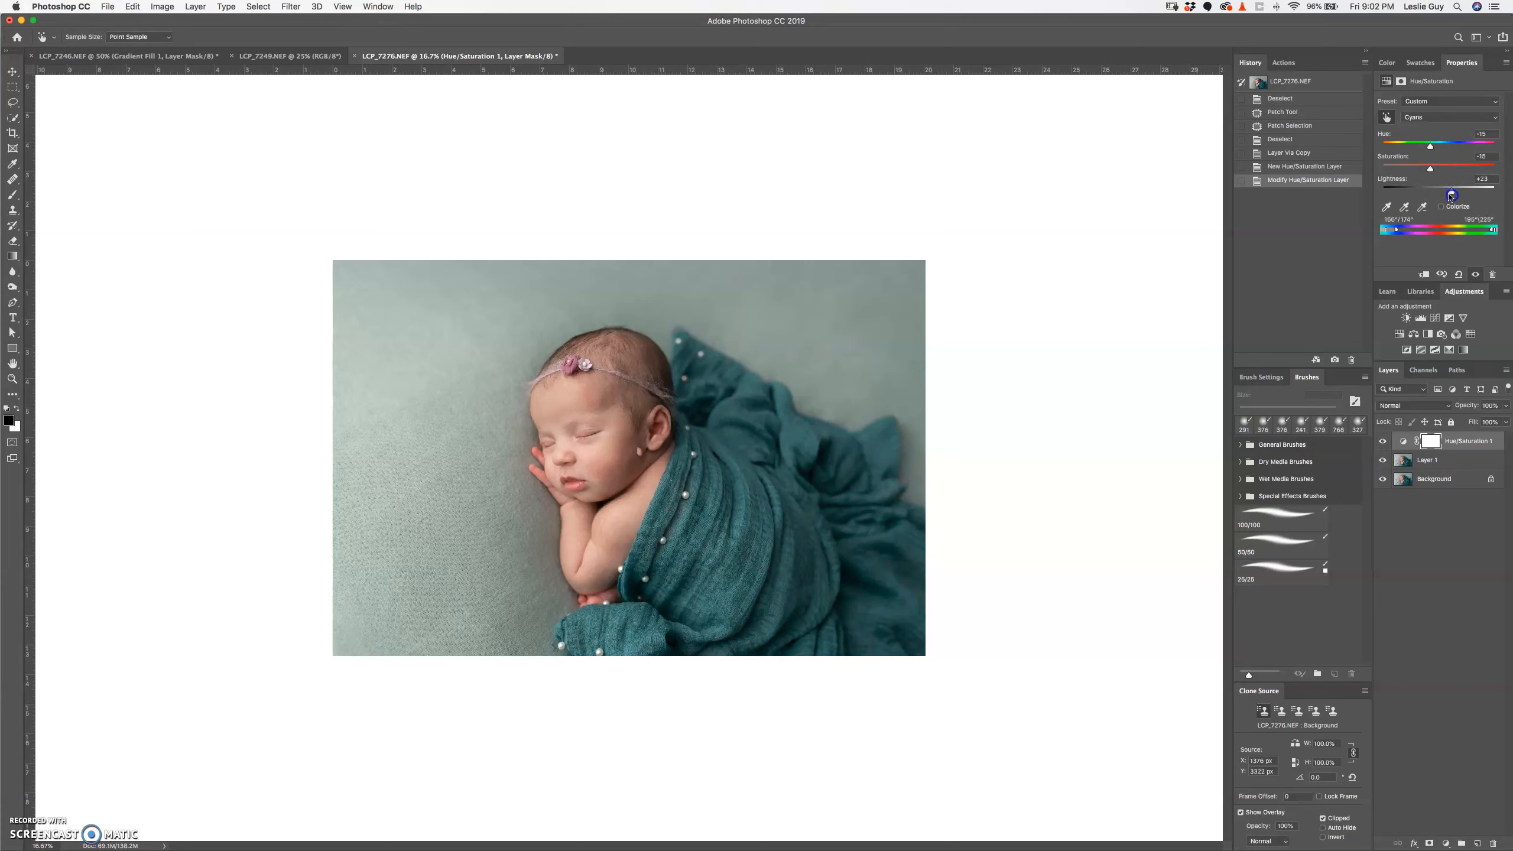
{"action": "left_click_drag", "start_coordinate": [1430, 169], "coordinate": [1428, 172]}
{"action": "left_click_drag", "start_coordinate": [1451, 191], "coordinate": [1459, 192]}
{"action": "left_click", "coordinate": [1381, 443]}
{"action": "left_click", "coordinate": [1382, 443]}
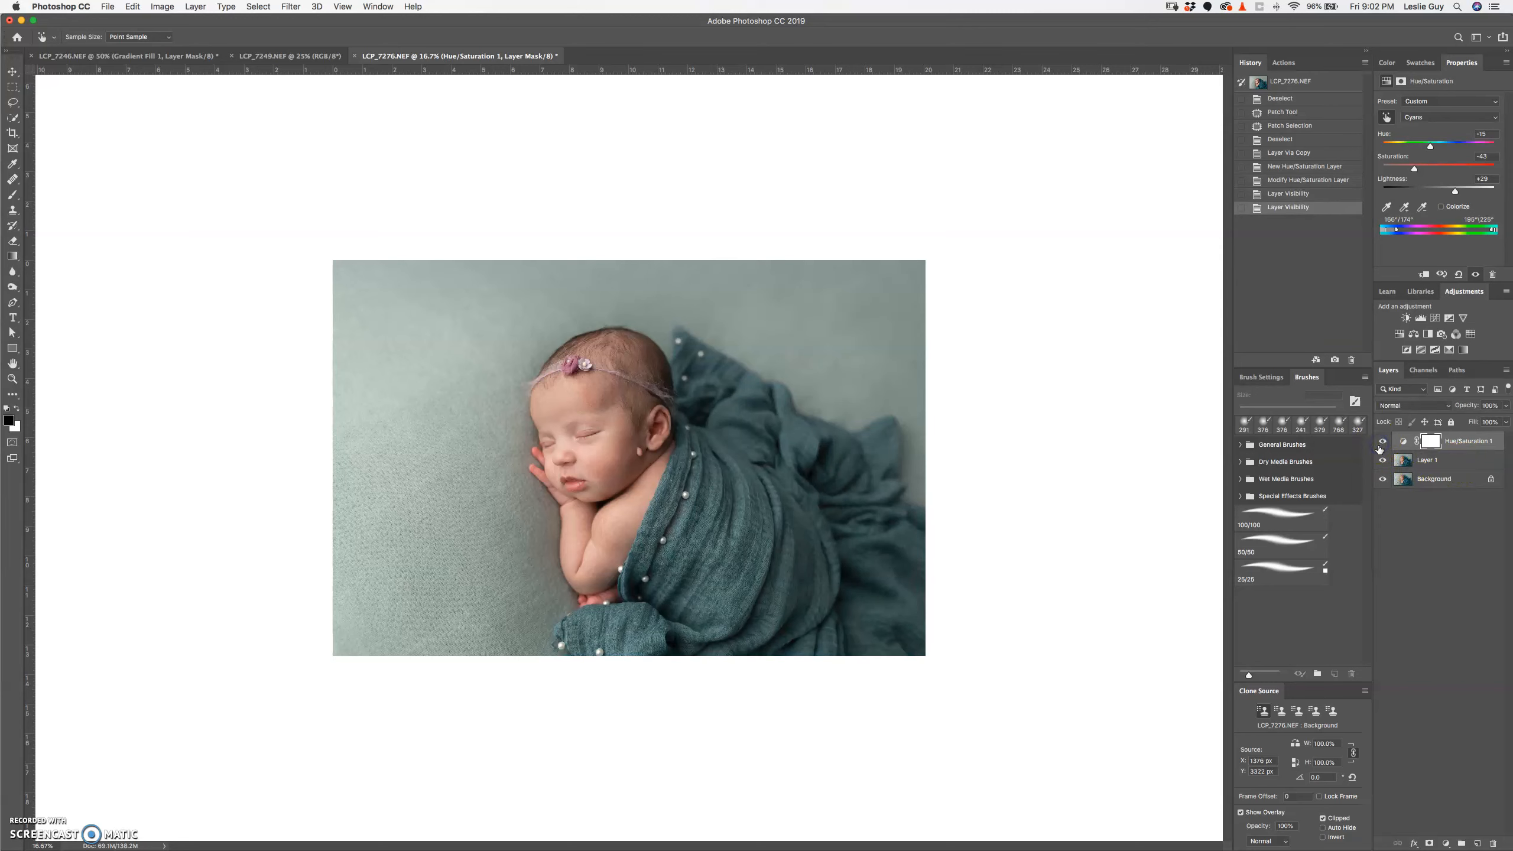
{"action": "left_click", "coordinate": [1381, 443]}
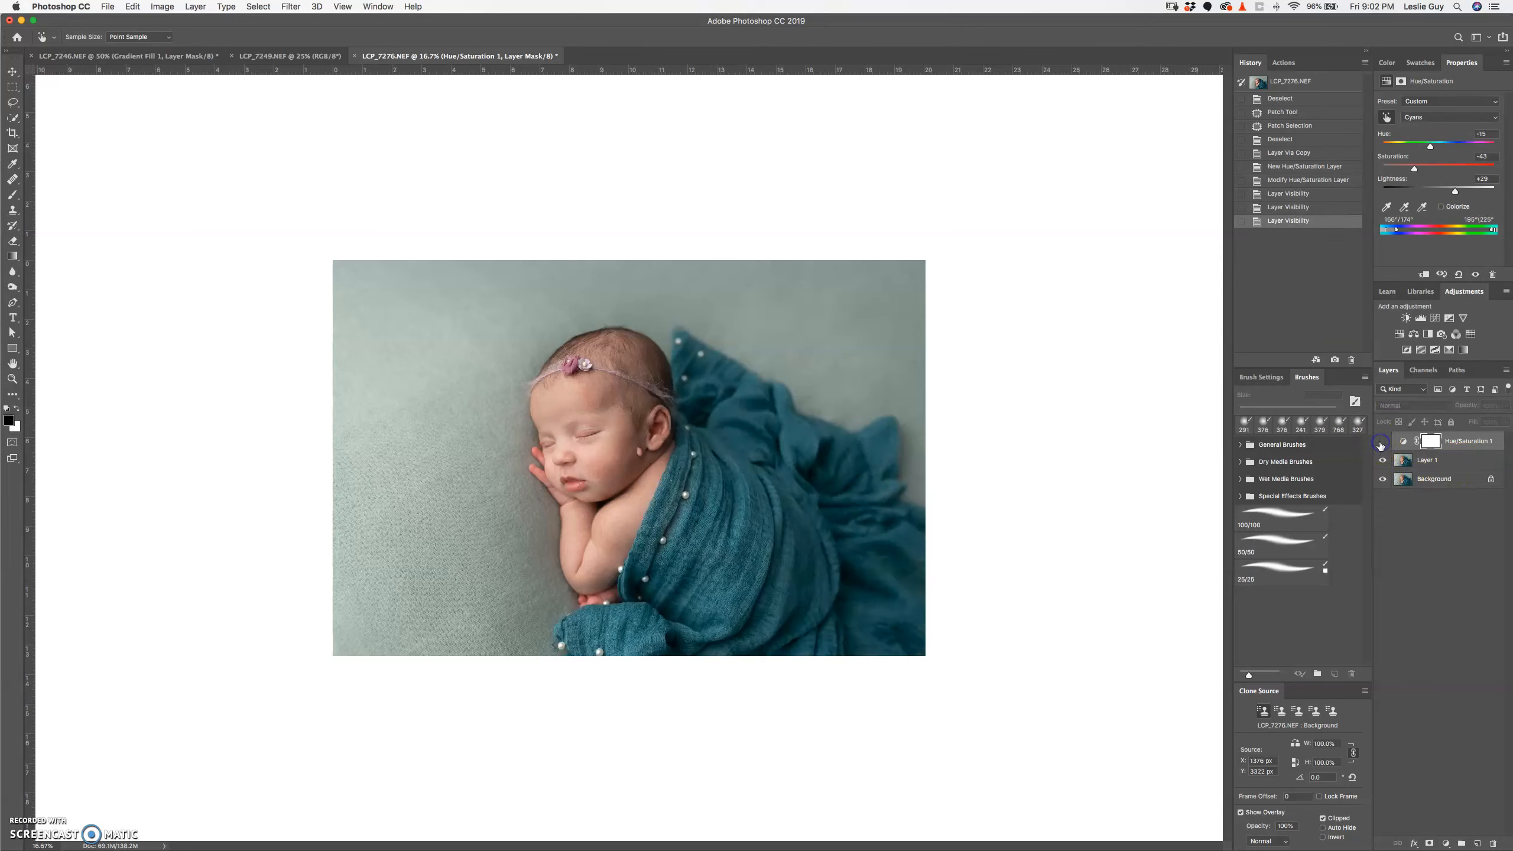
{"action": "left_click", "coordinate": [1381, 444]}
{"action": "left_click", "coordinate": [1381, 446]}
{"action": "left_click", "coordinate": [1382, 445]}
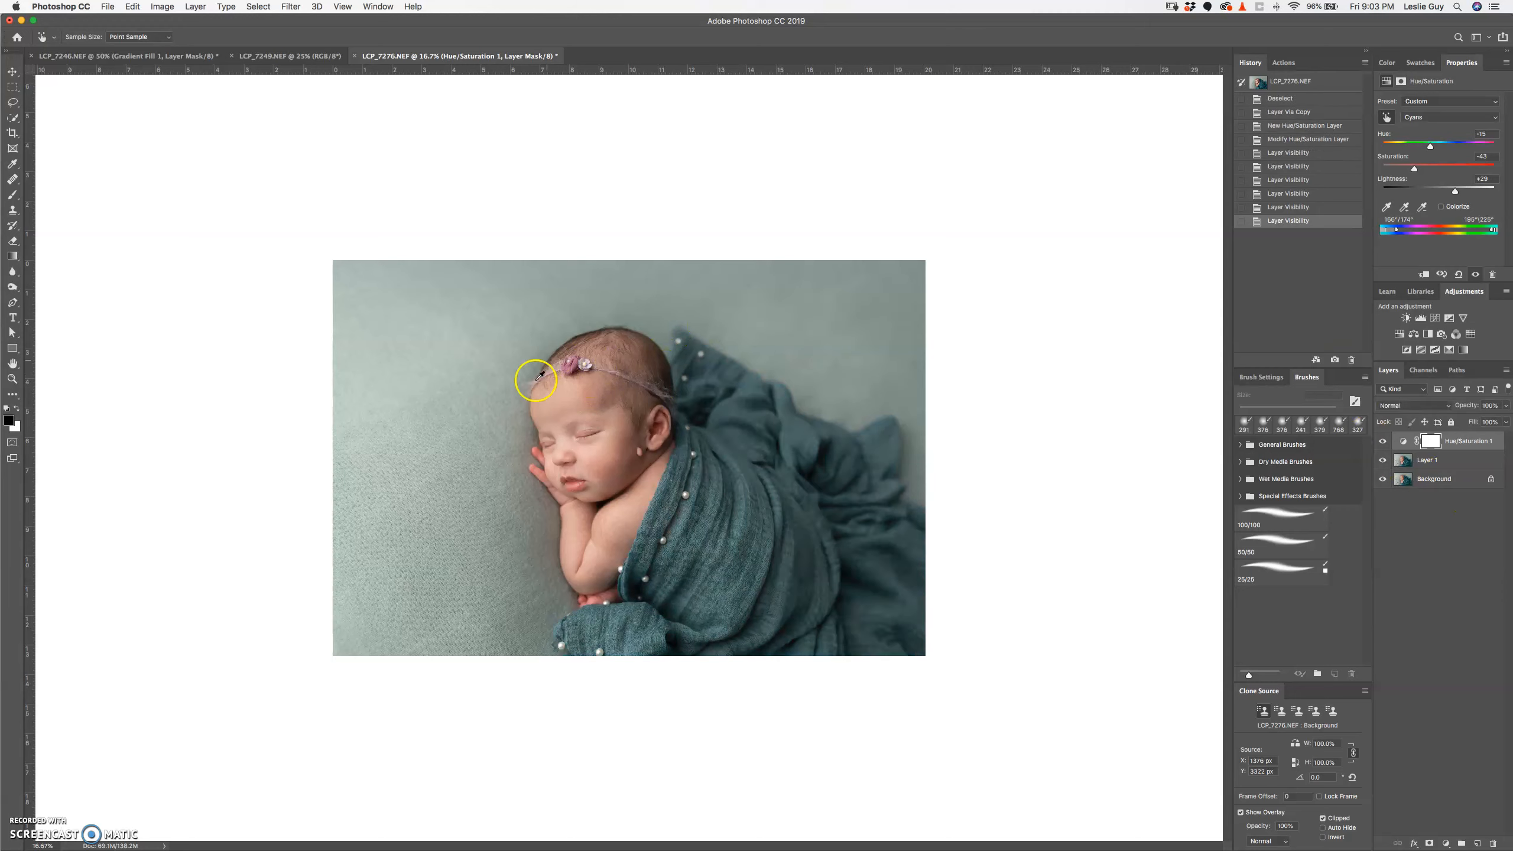
Add a second Hue/Saturation adjustment layer and sample the pink headband flower with on-image targeting.
{"action": "left_click", "coordinate": [1445, 843]}
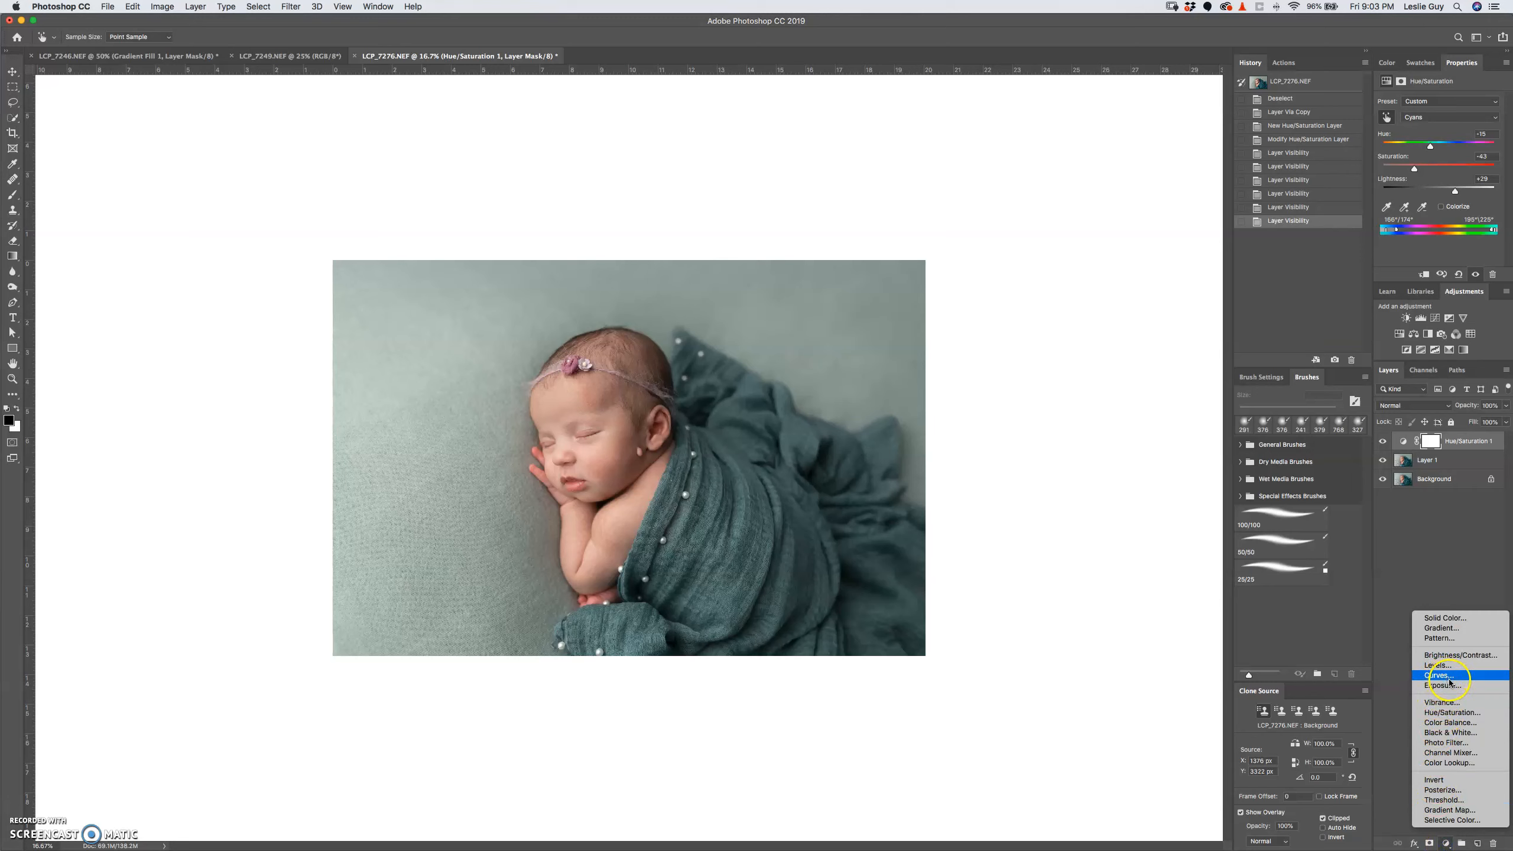
{"action": "left_click", "coordinate": [1450, 714]}
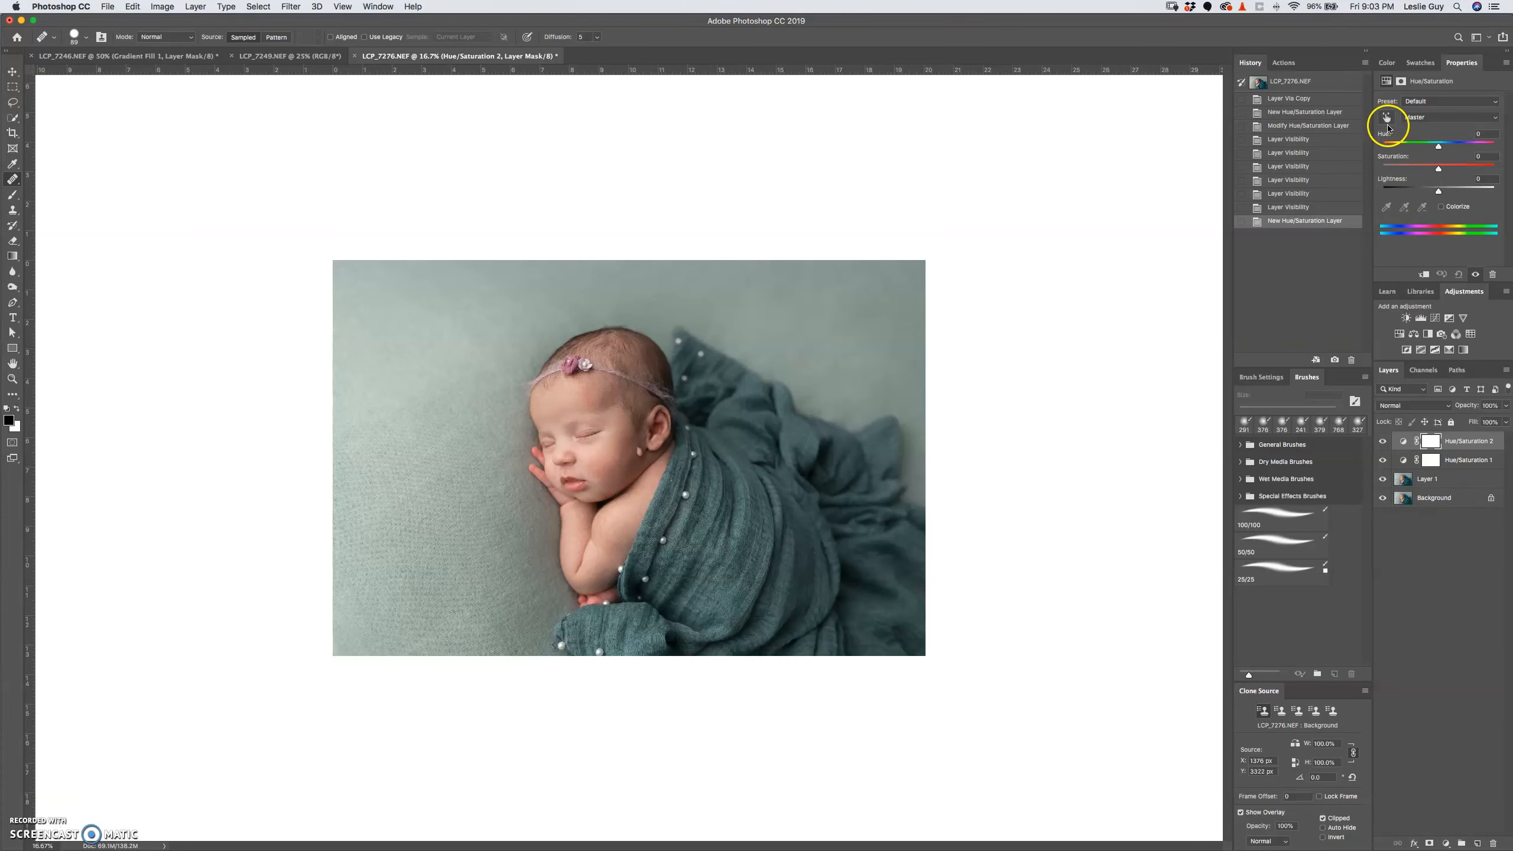
{"action": "key", "text": "super+plus"}
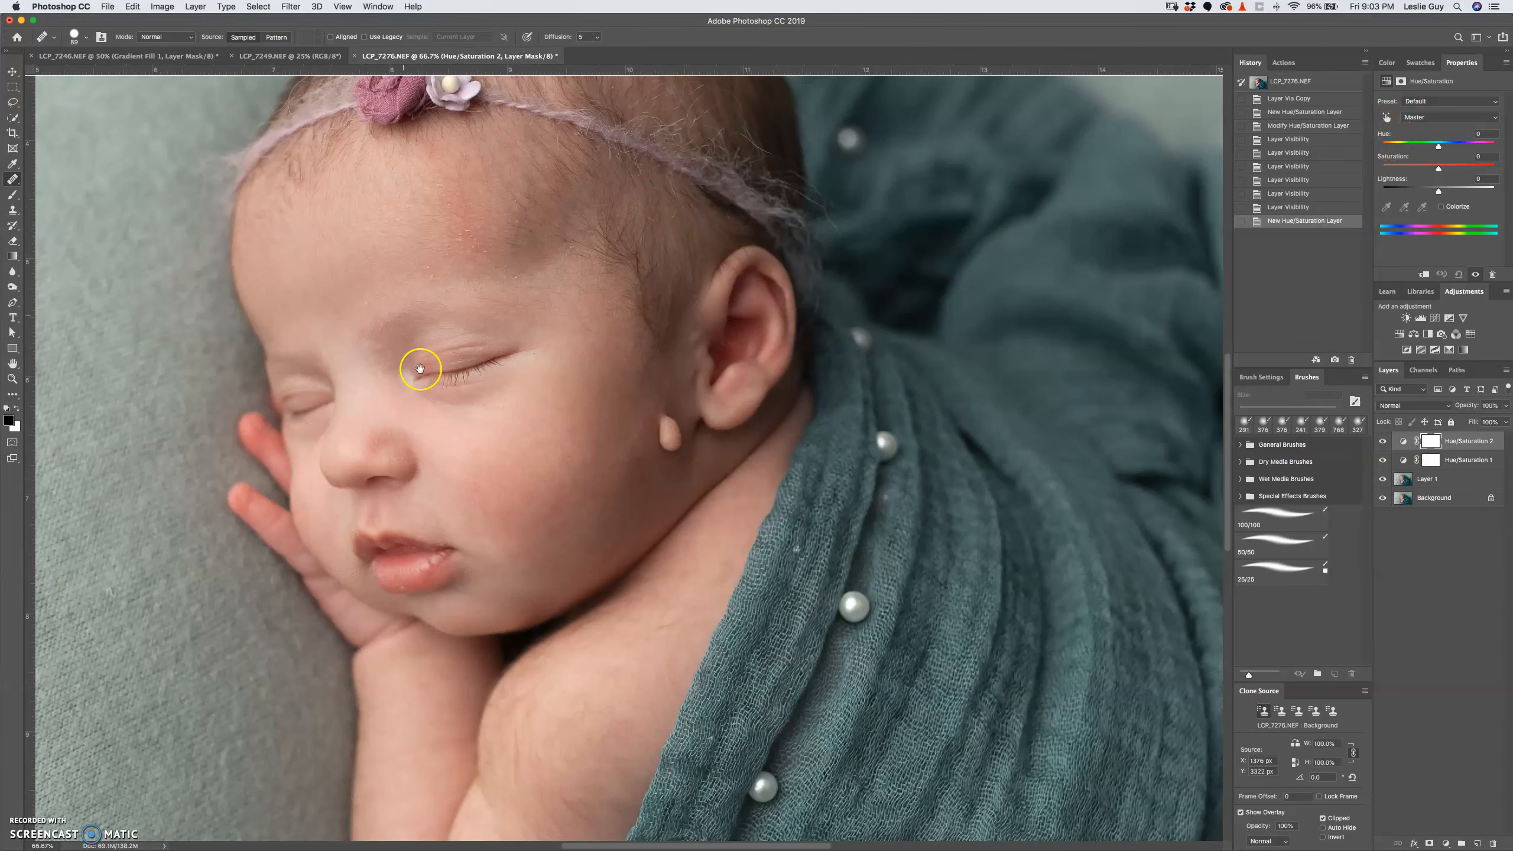
{"action": "scroll", "coordinate": [415, 362], "scroll_direction": "up", "scroll_amount": 4}
{"action": "scroll", "coordinate": [1161, 444], "scroll_direction": "left", "scroll_amount": 5}
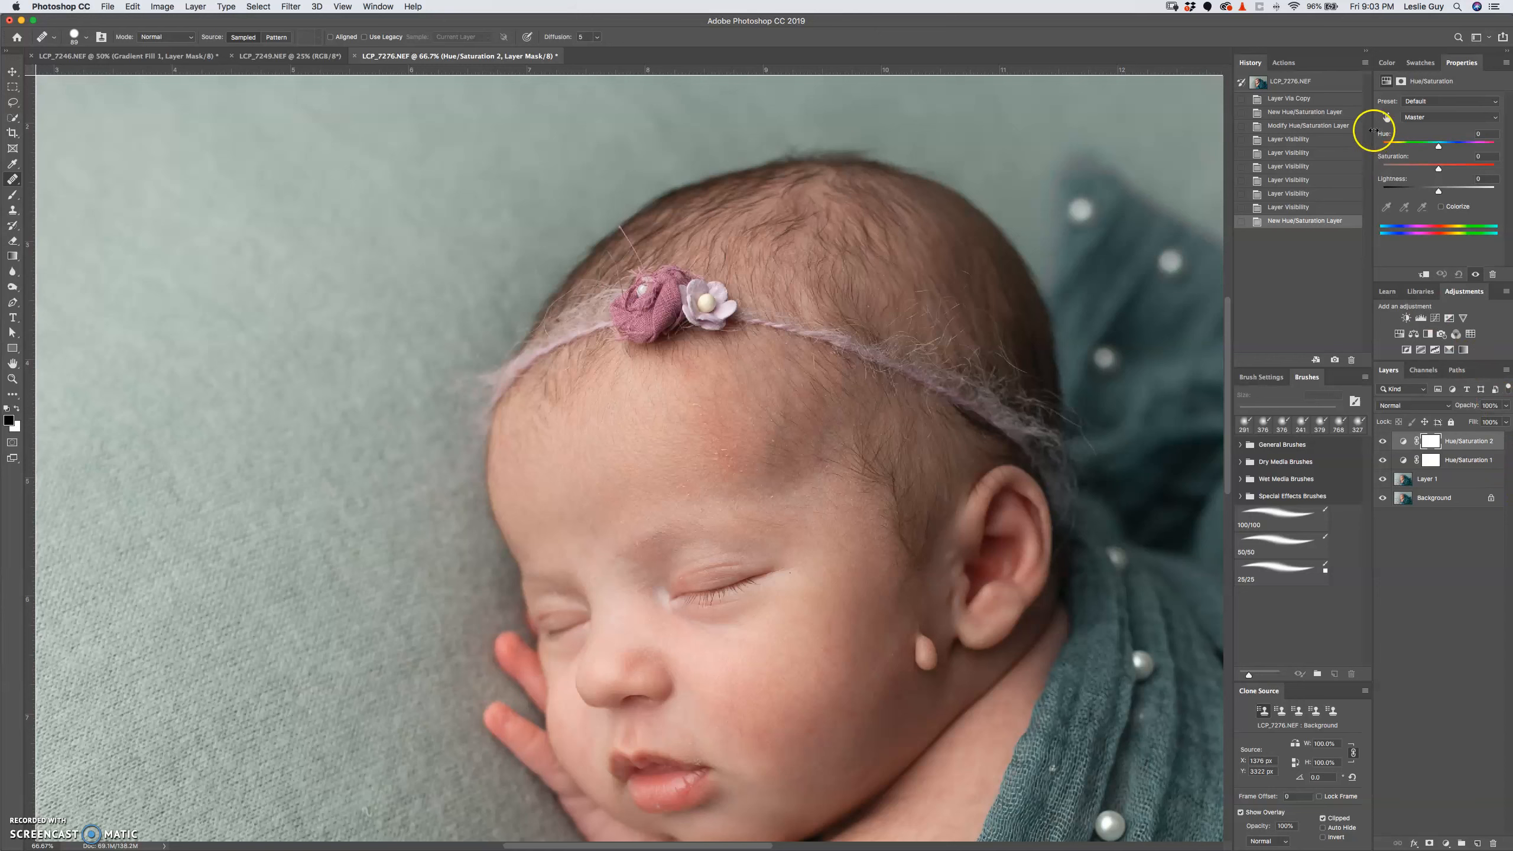
{"action": "left_click", "coordinate": [1387, 117]}
{"action": "left_click", "coordinate": [676, 307]}
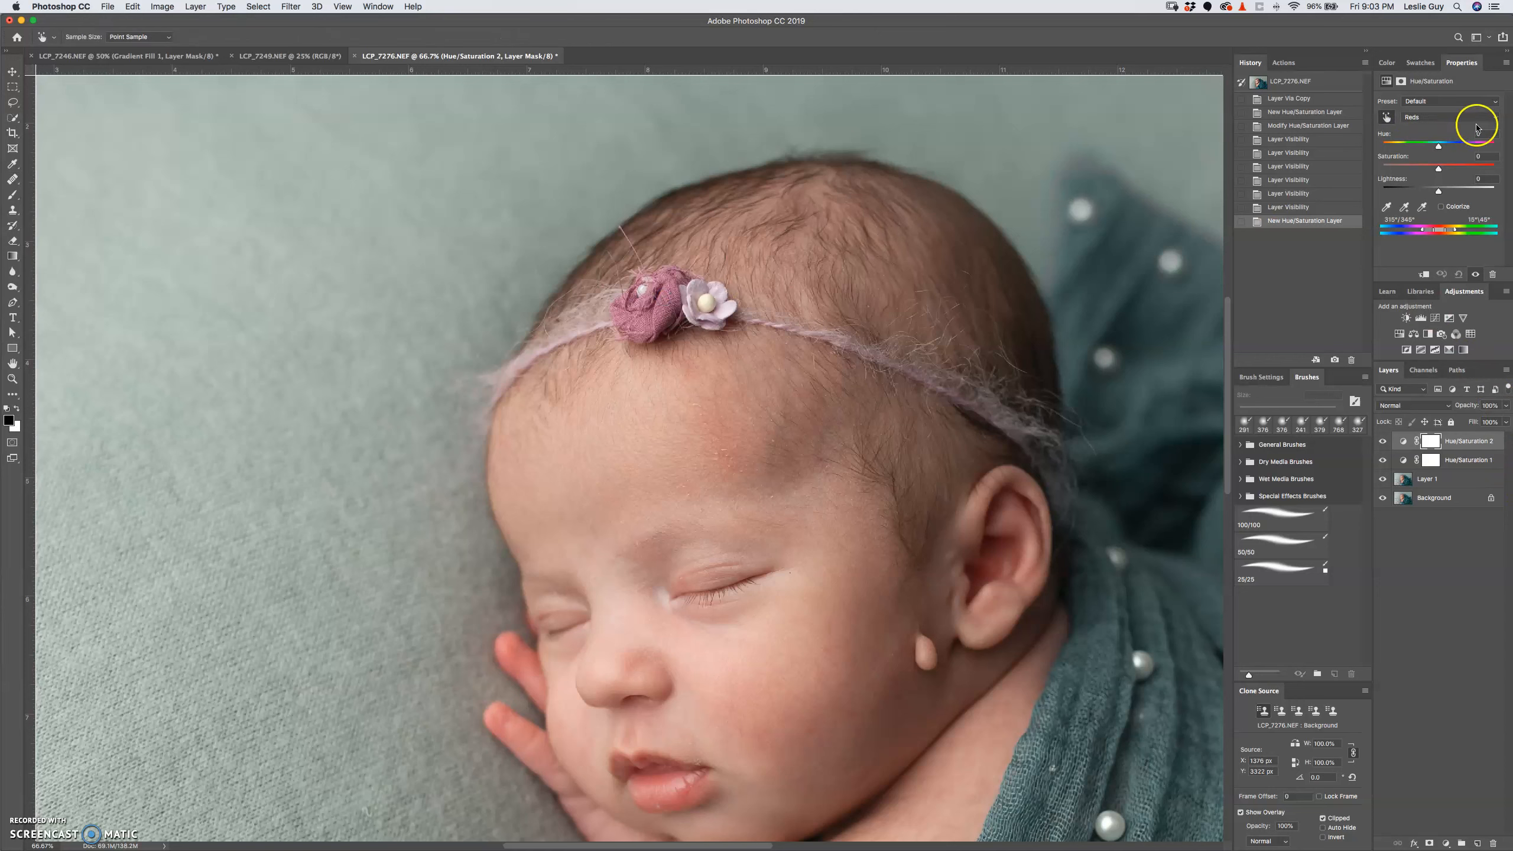
Raise saturation to +100 as a preview and adjust the colour range to isolate the headband and flowers from the skin.
{"action": "left_click_drag", "start_coordinate": [1439, 169], "coordinate": [1510, 185]}
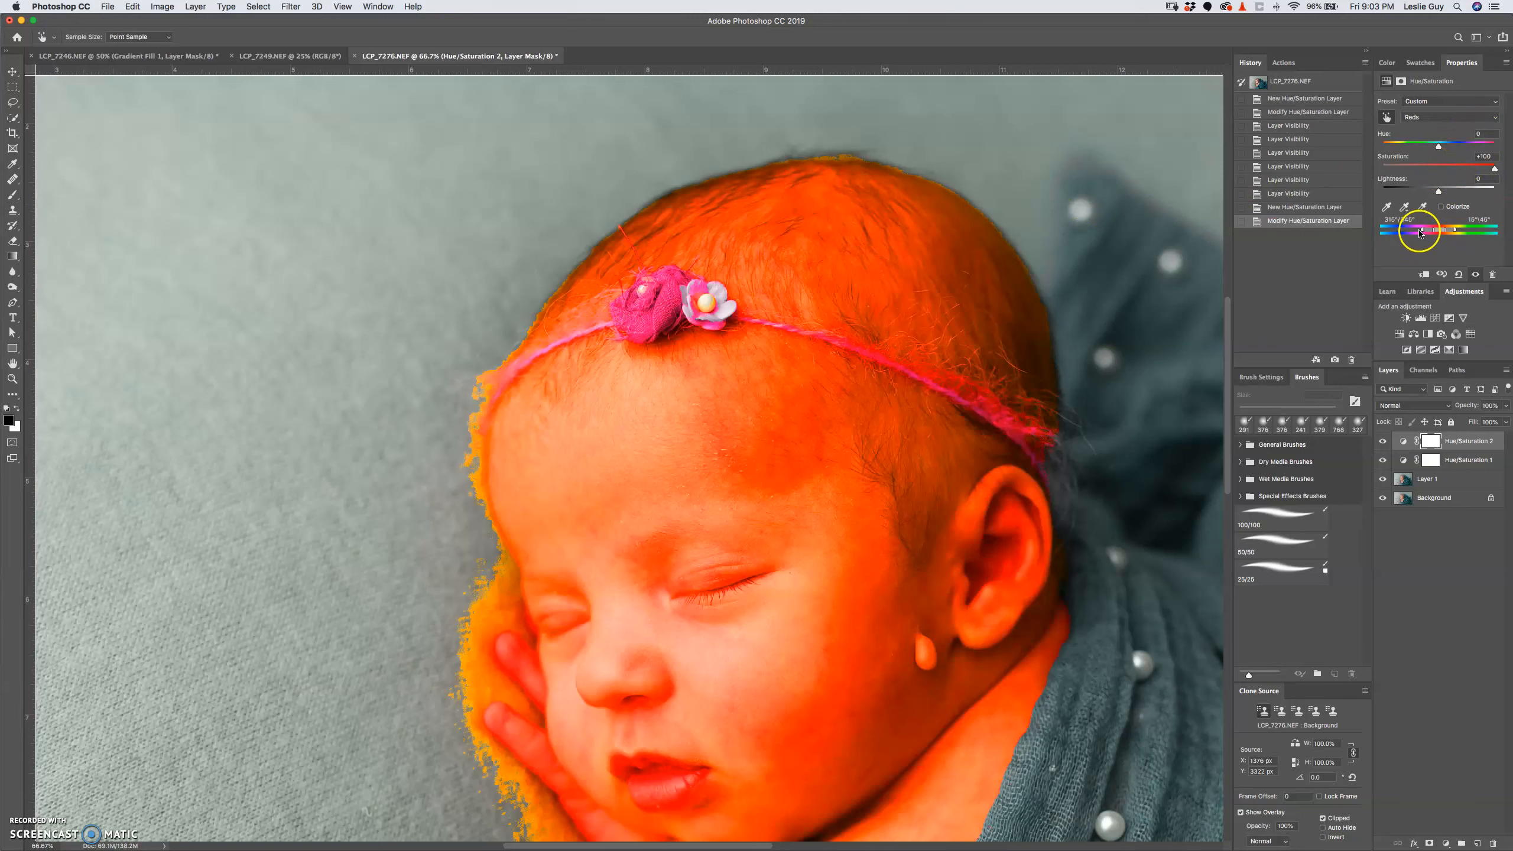
{"action": "left_click_drag", "start_coordinate": [1419, 233], "coordinate": [1430, 234]}
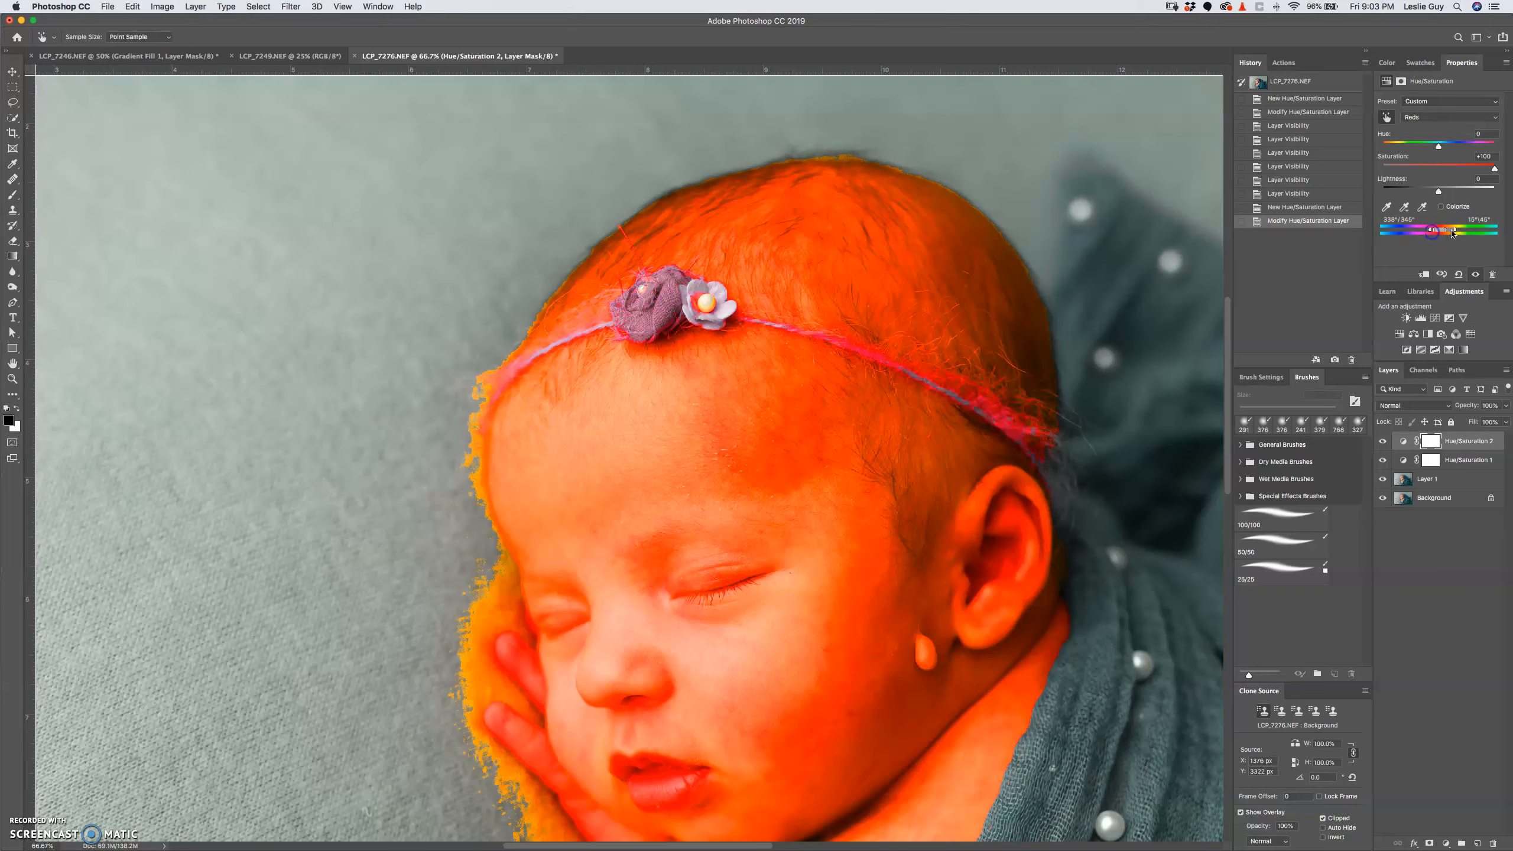
{"action": "left_click_drag", "start_coordinate": [1448, 231], "coordinate": [1433, 233]}
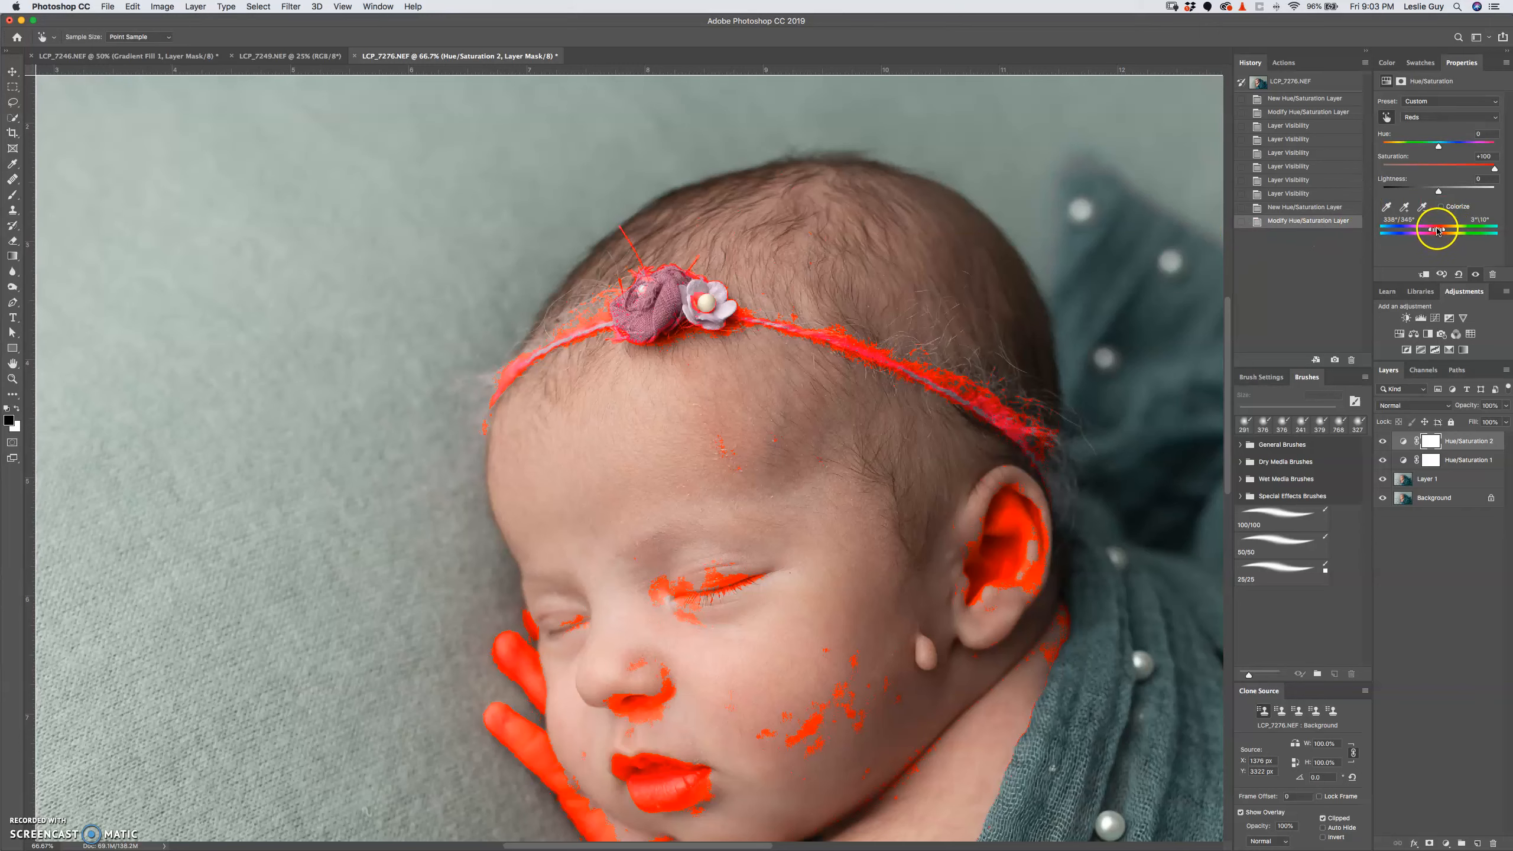
{"action": "left_click_drag", "start_coordinate": [1436, 231], "coordinate": [1433, 231]}
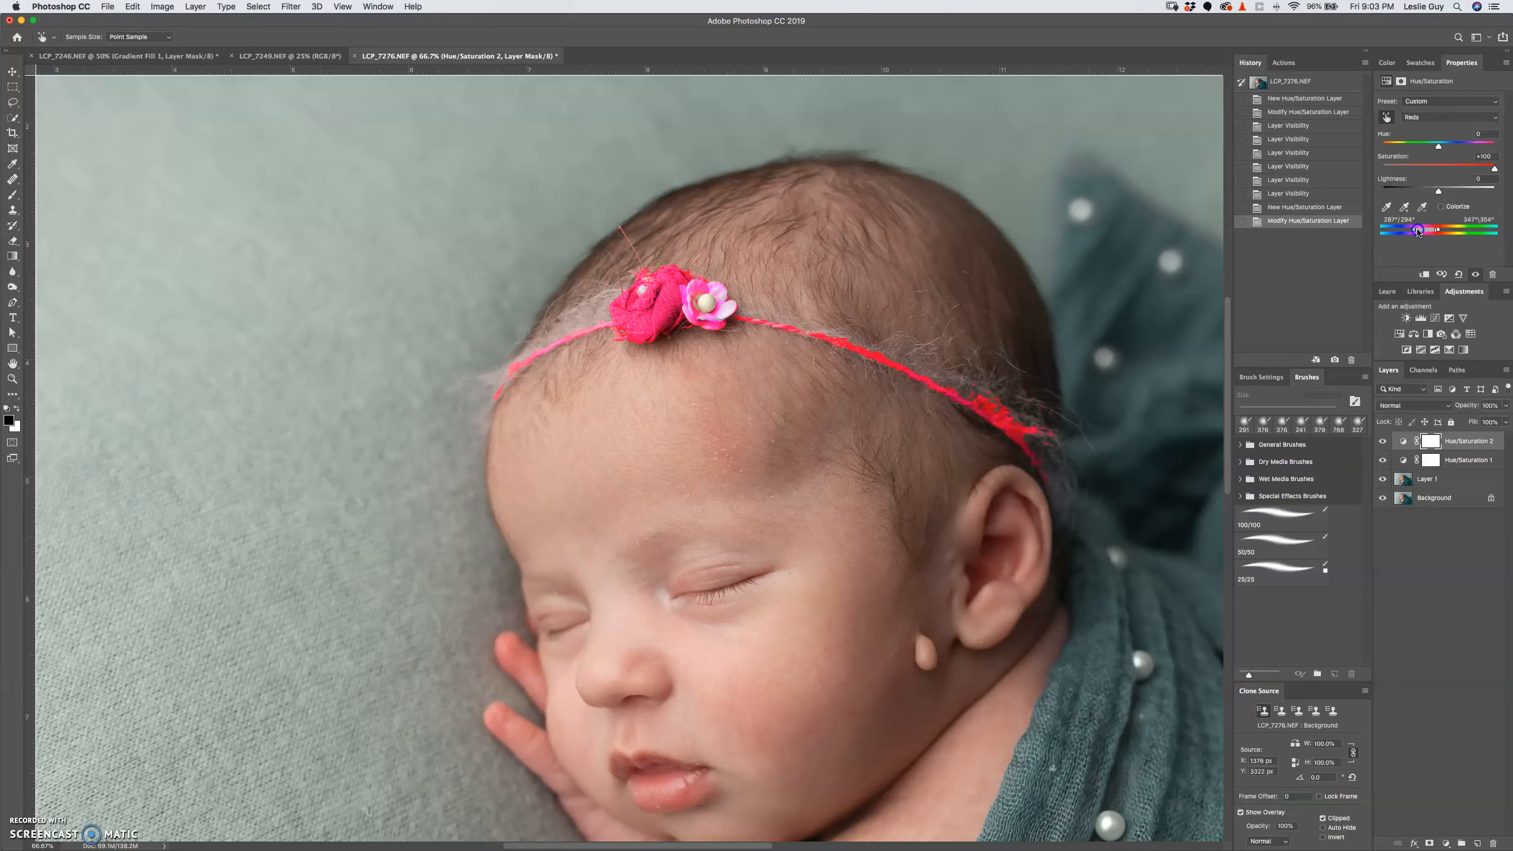
{"action": "left_click_drag", "start_coordinate": [1418, 232], "coordinate": [1411, 231]}
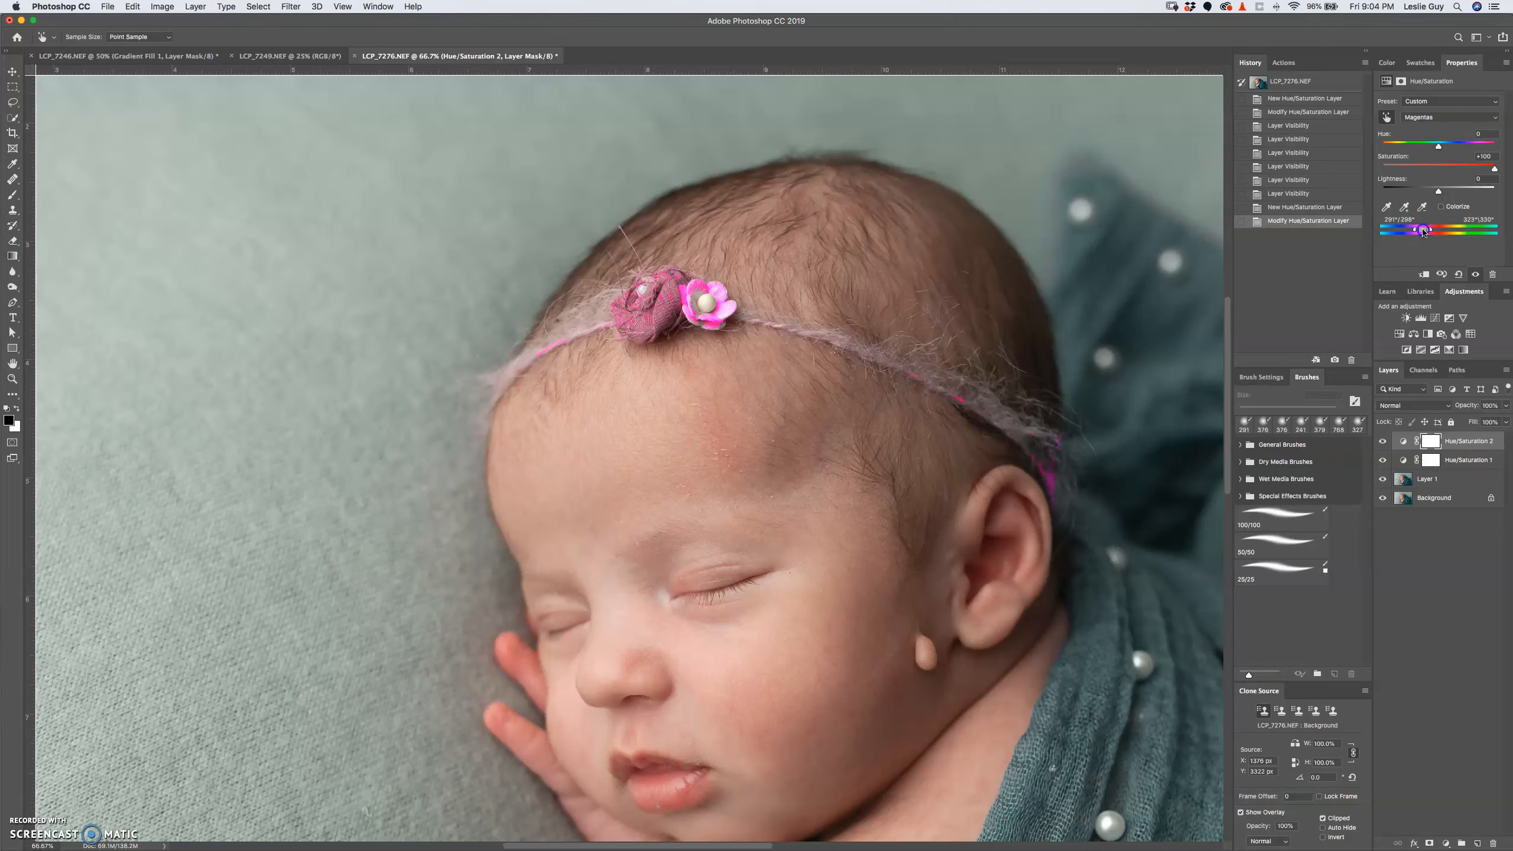
{"action": "left_click_drag", "start_coordinate": [1428, 232], "coordinate": [1428, 234]}
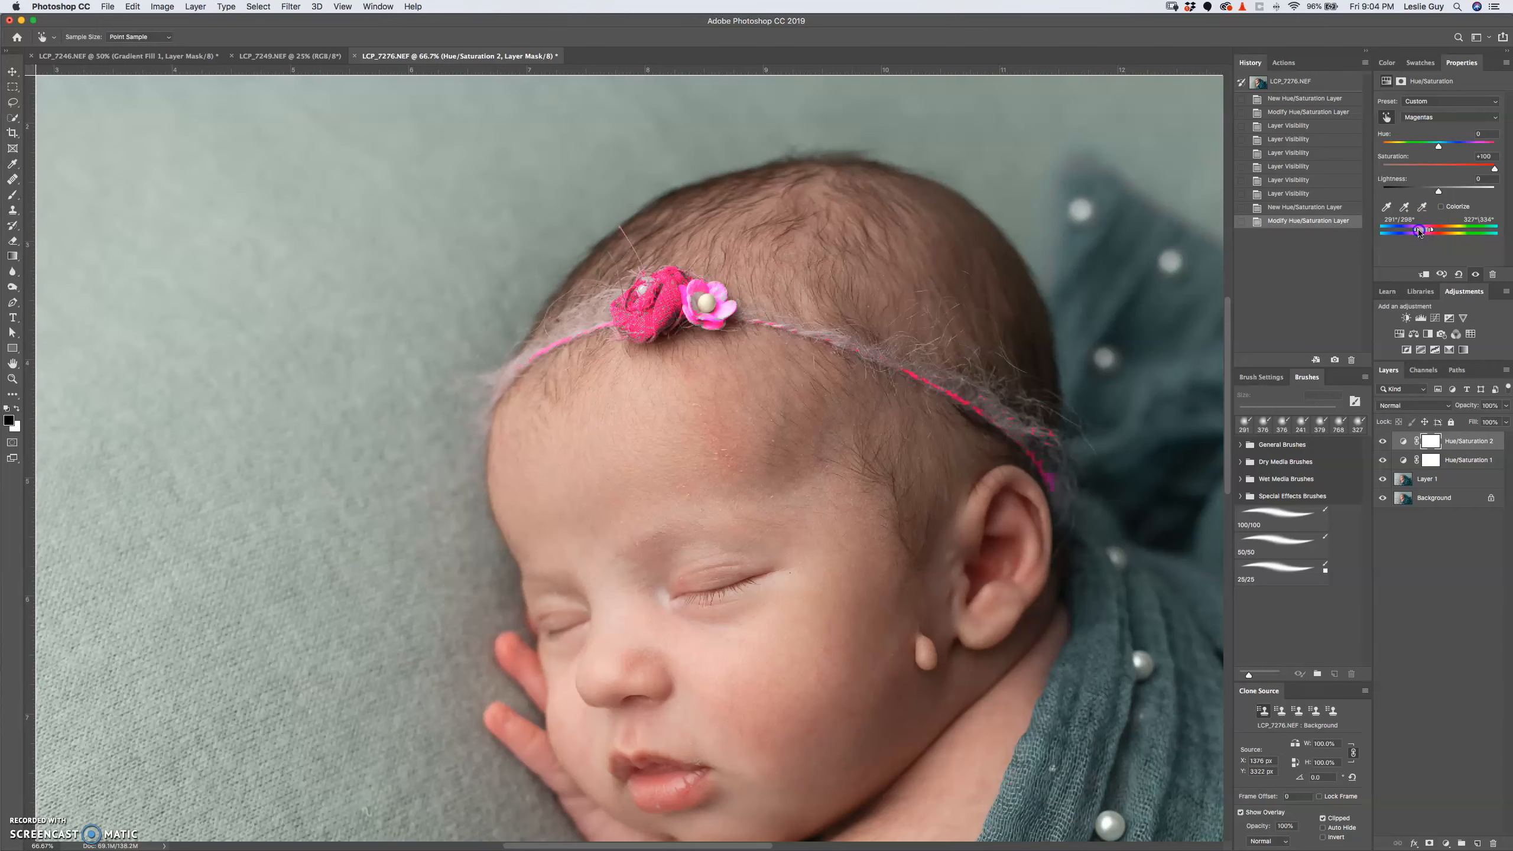
{"action": "left_click_drag", "start_coordinate": [1421, 231], "coordinate": [1430, 232]}
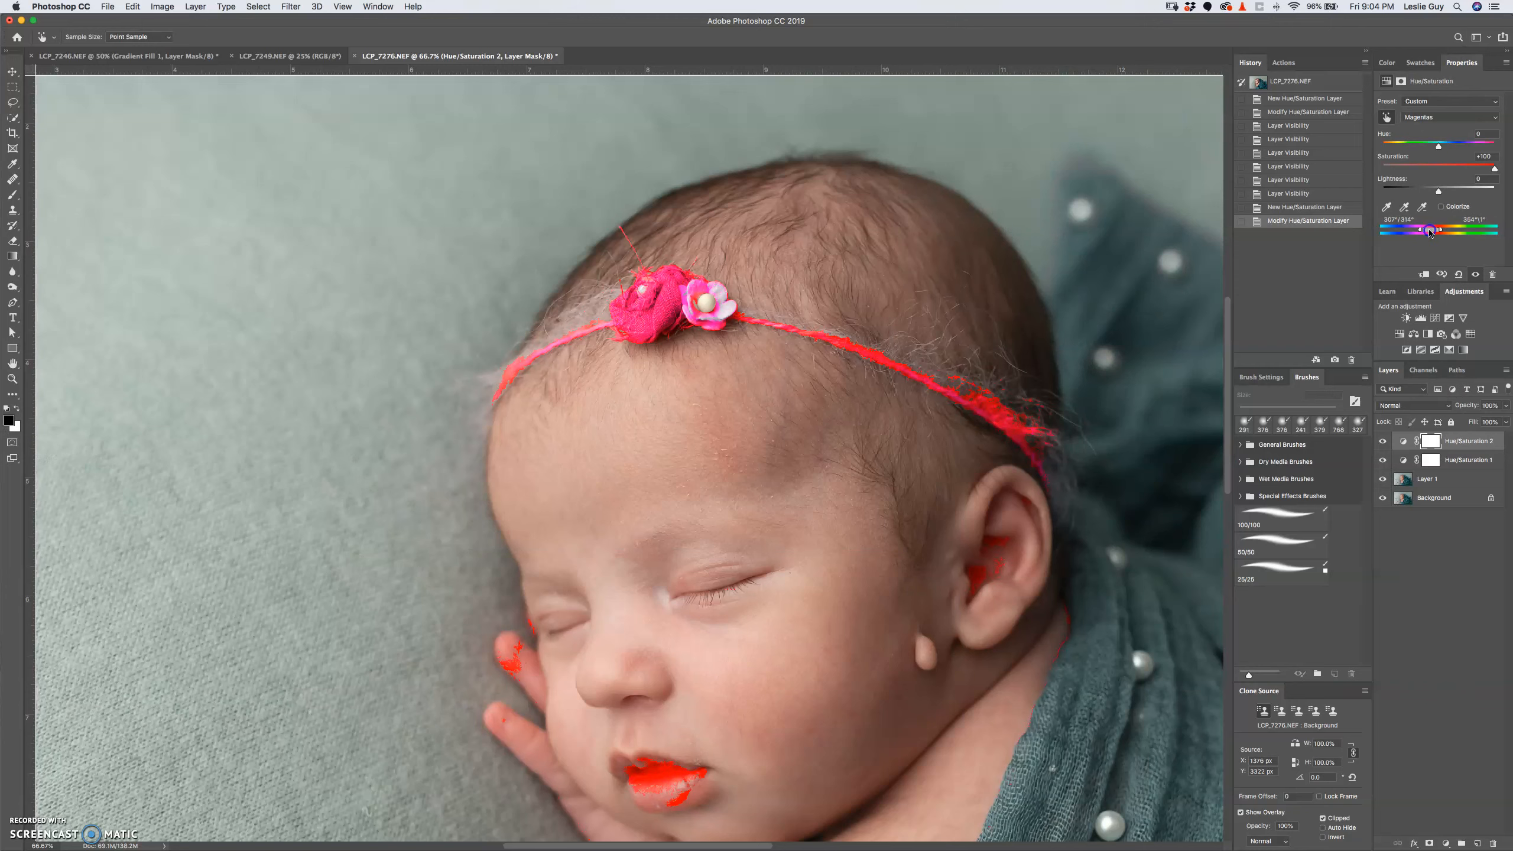
{"action": "left_click_drag", "start_coordinate": [1430, 232], "coordinate": [1428, 232]}
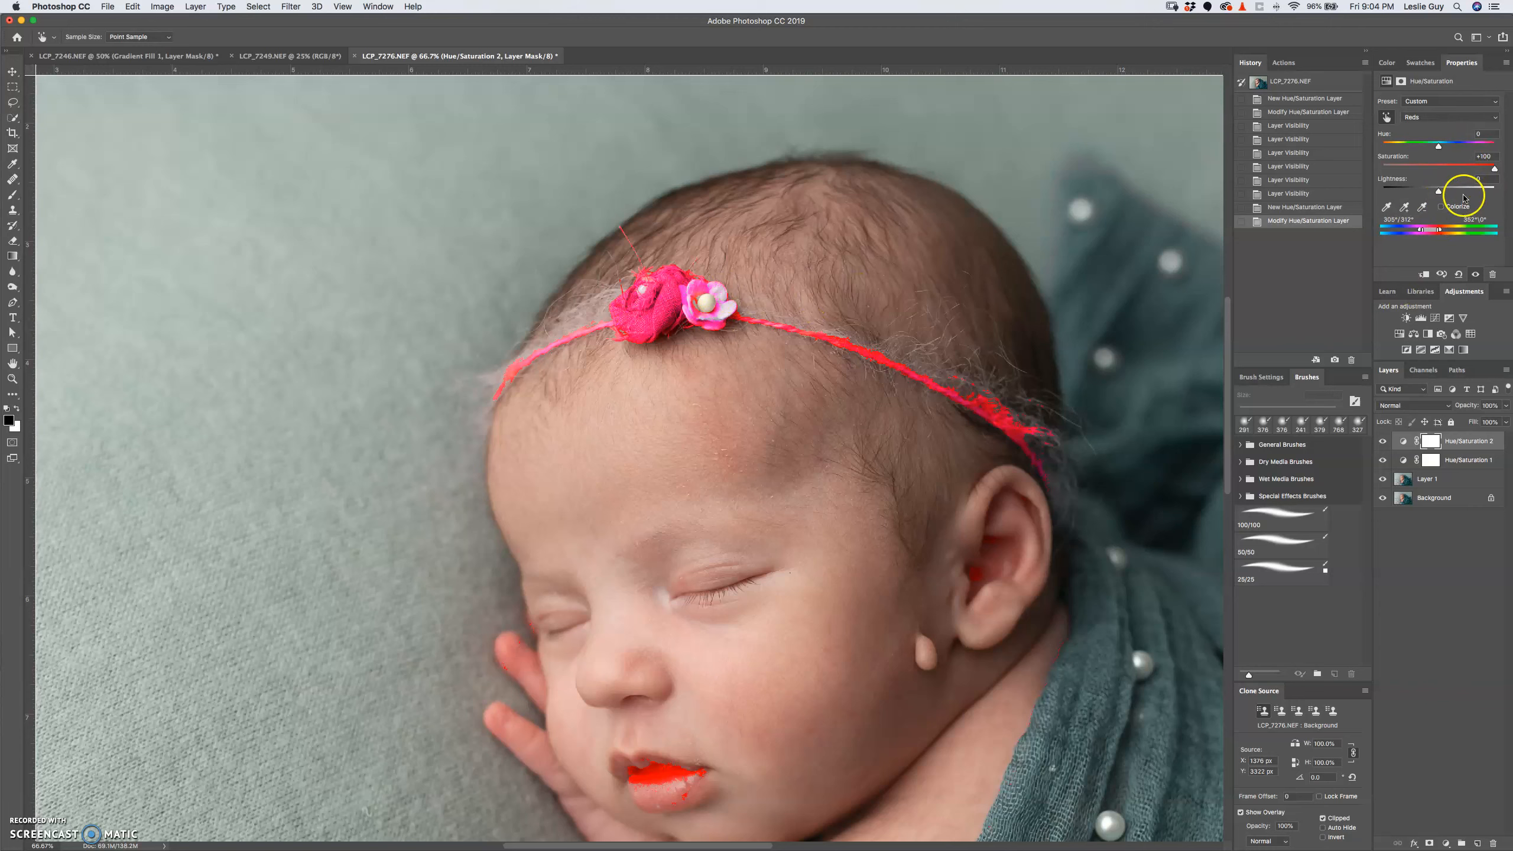
Recolour the headband to match the wrap with hue +180, saturation -80 and lightness +15.
{"action": "left_click_drag", "start_coordinate": [1494, 168], "coordinate": [1435, 170]}
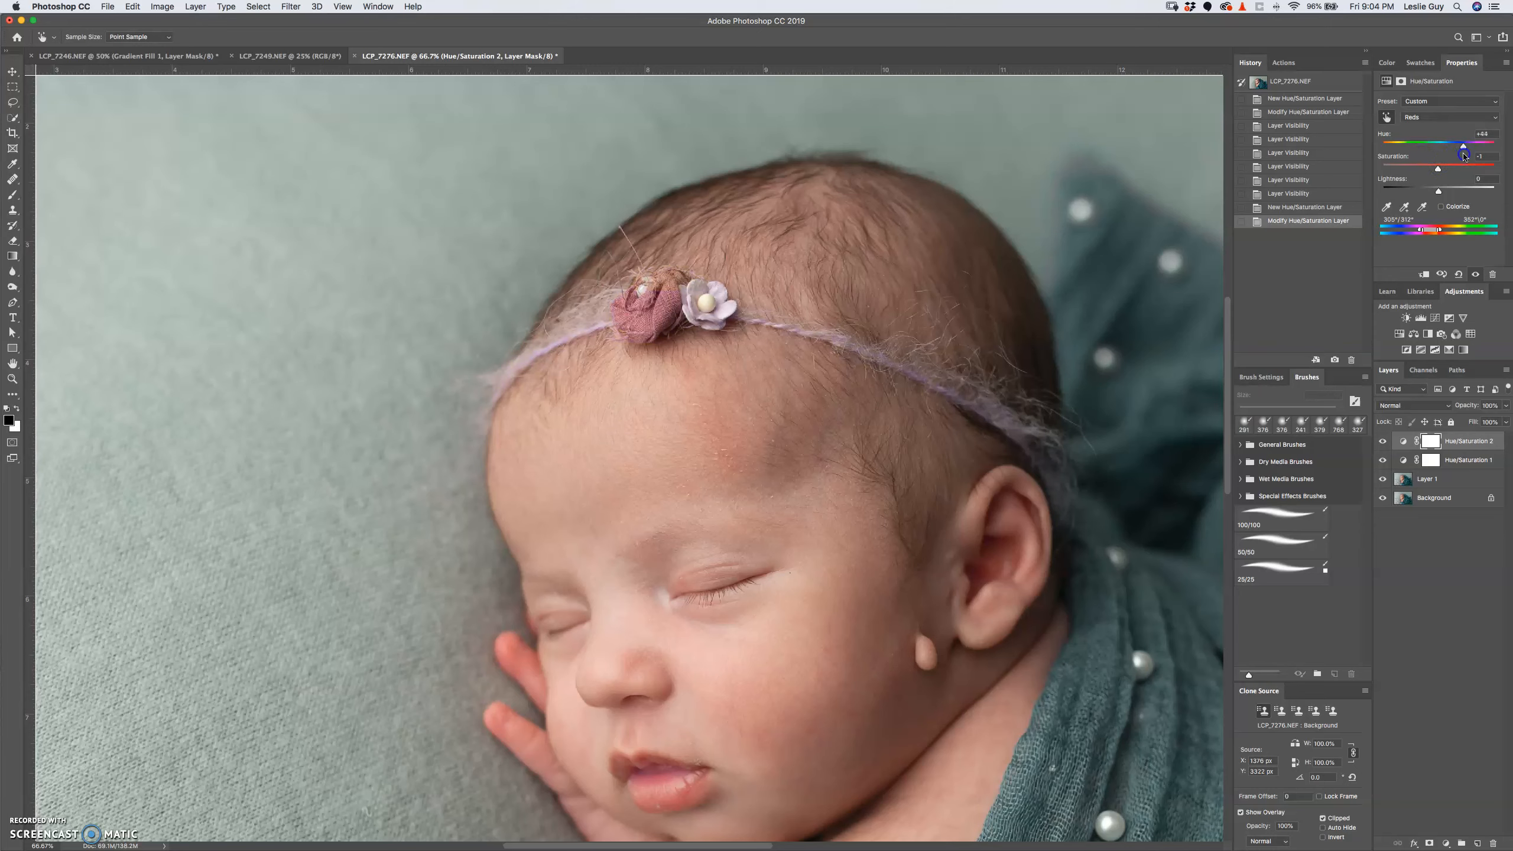
{"action": "left_click_drag", "start_coordinate": [1478, 156], "coordinate": [1487, 157]}
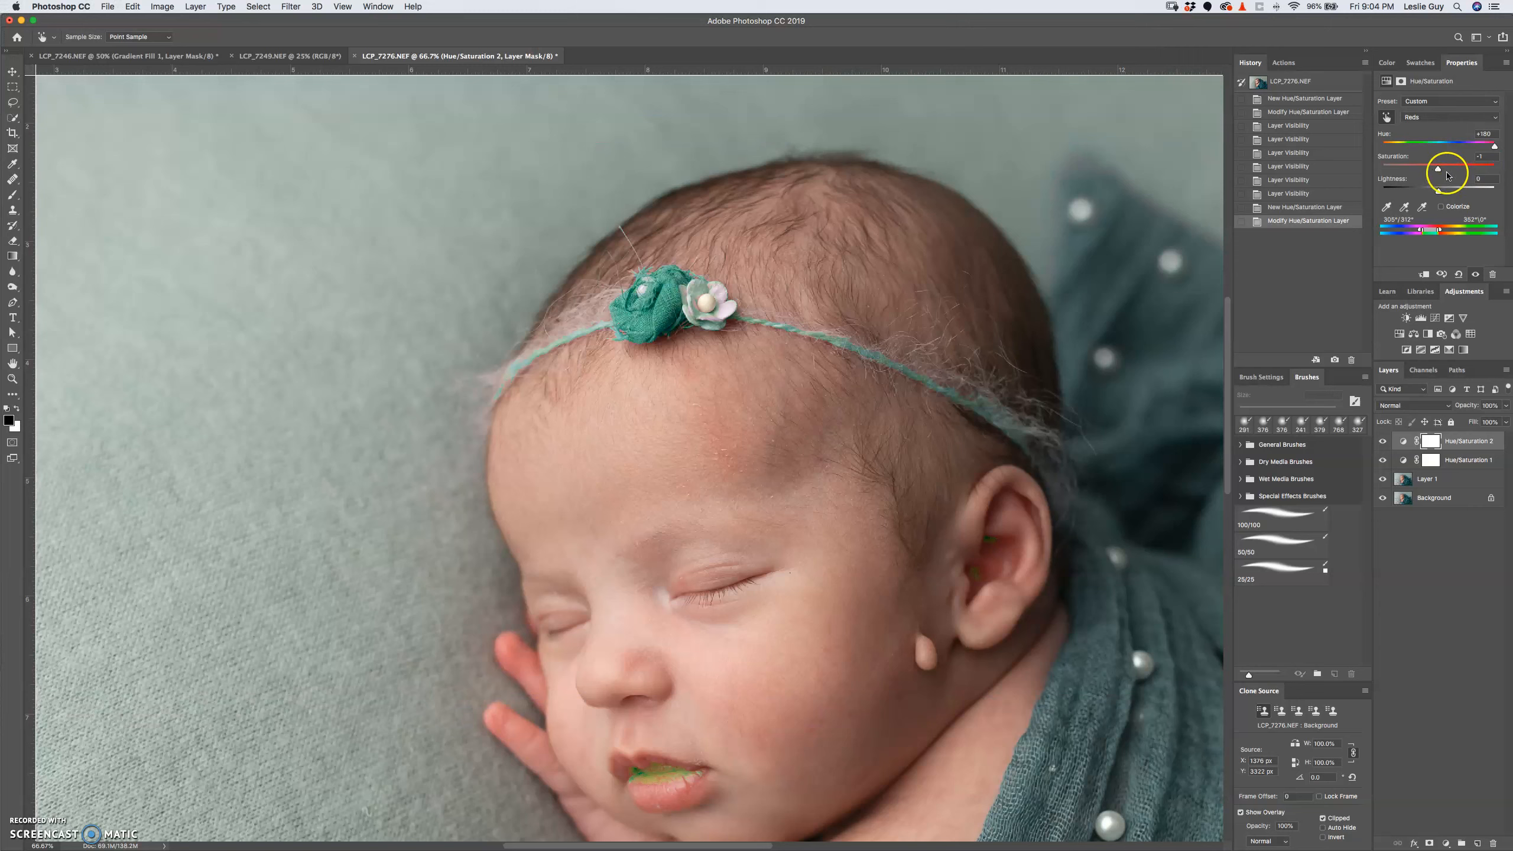
{"action": "left_click_drag", "start_coordinate": [1438, 169], "coordinate": [1432, 169]}
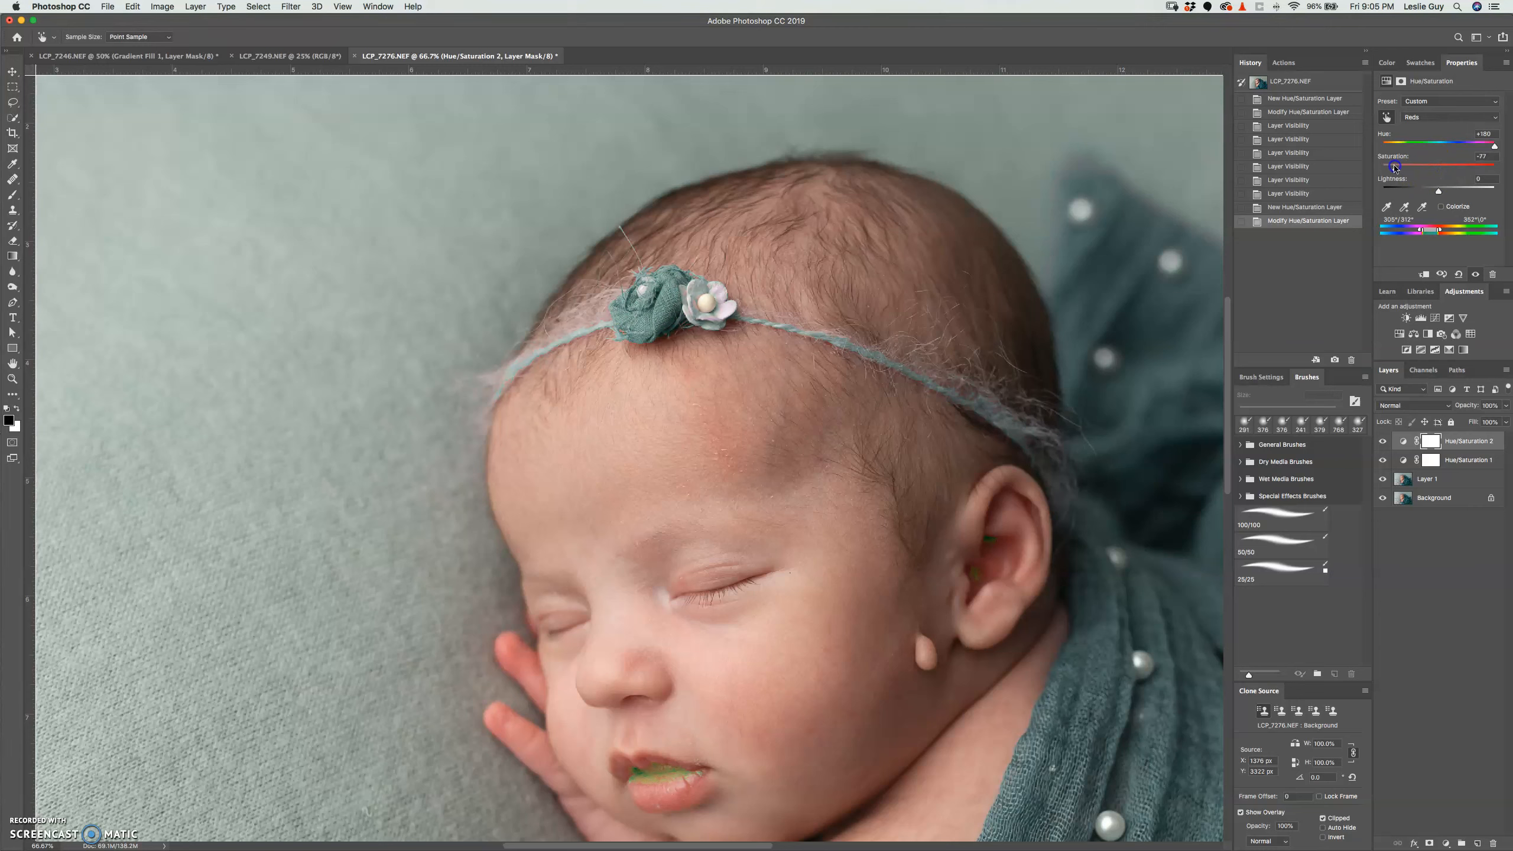
{"action": "left_click_drag", "start_coordinate": [1393, 168], "coordinate": [1442, 192]}
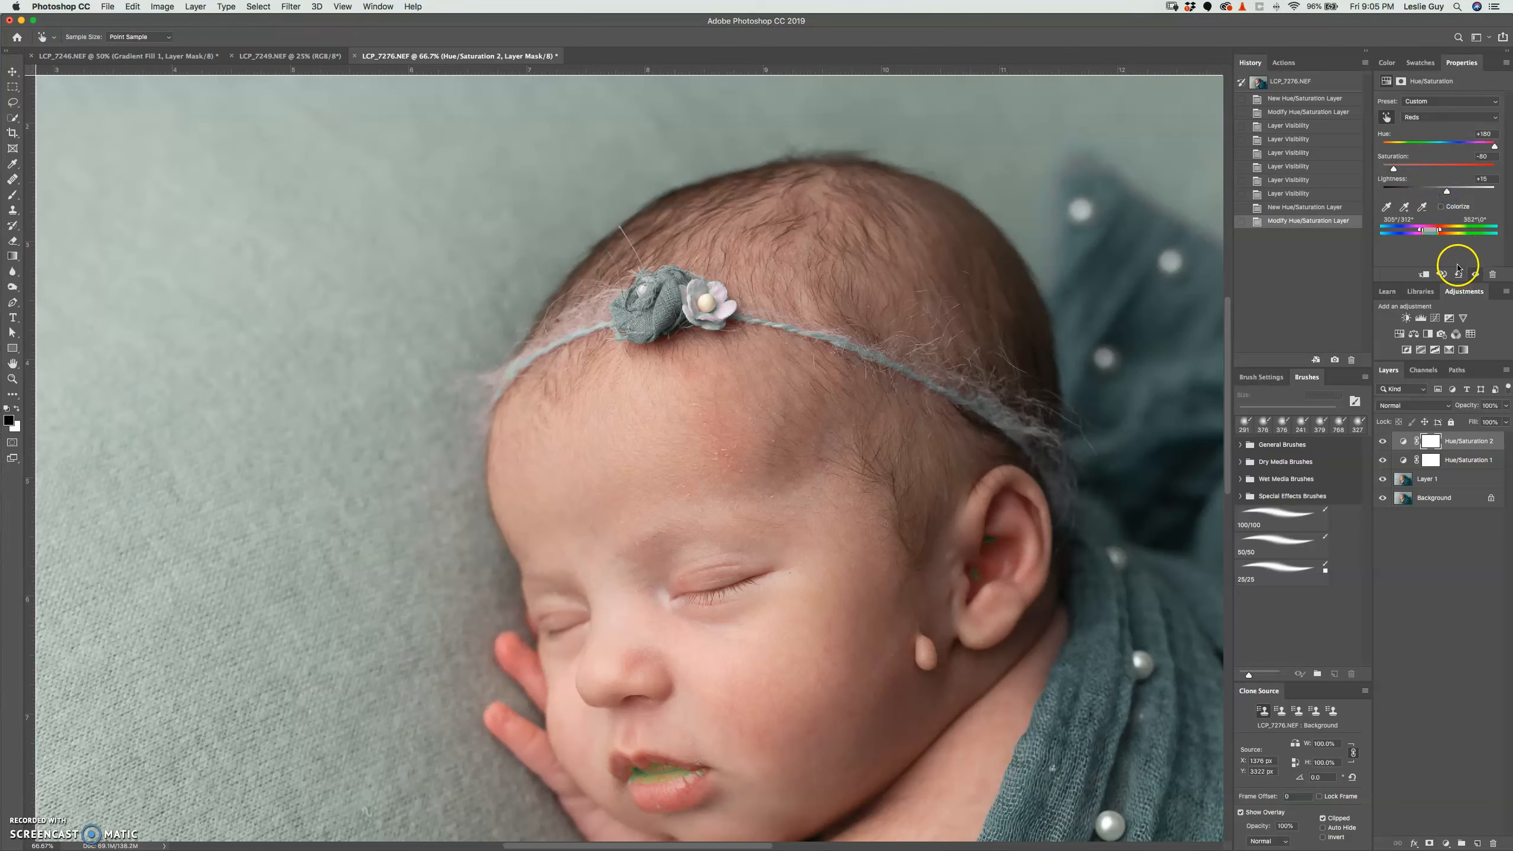
Paint black on the Hue/Saturation 2 mask with the 100/100 brush over the baby's lips, arm and fingers.
{"action": "key", "text": "super+minus"}
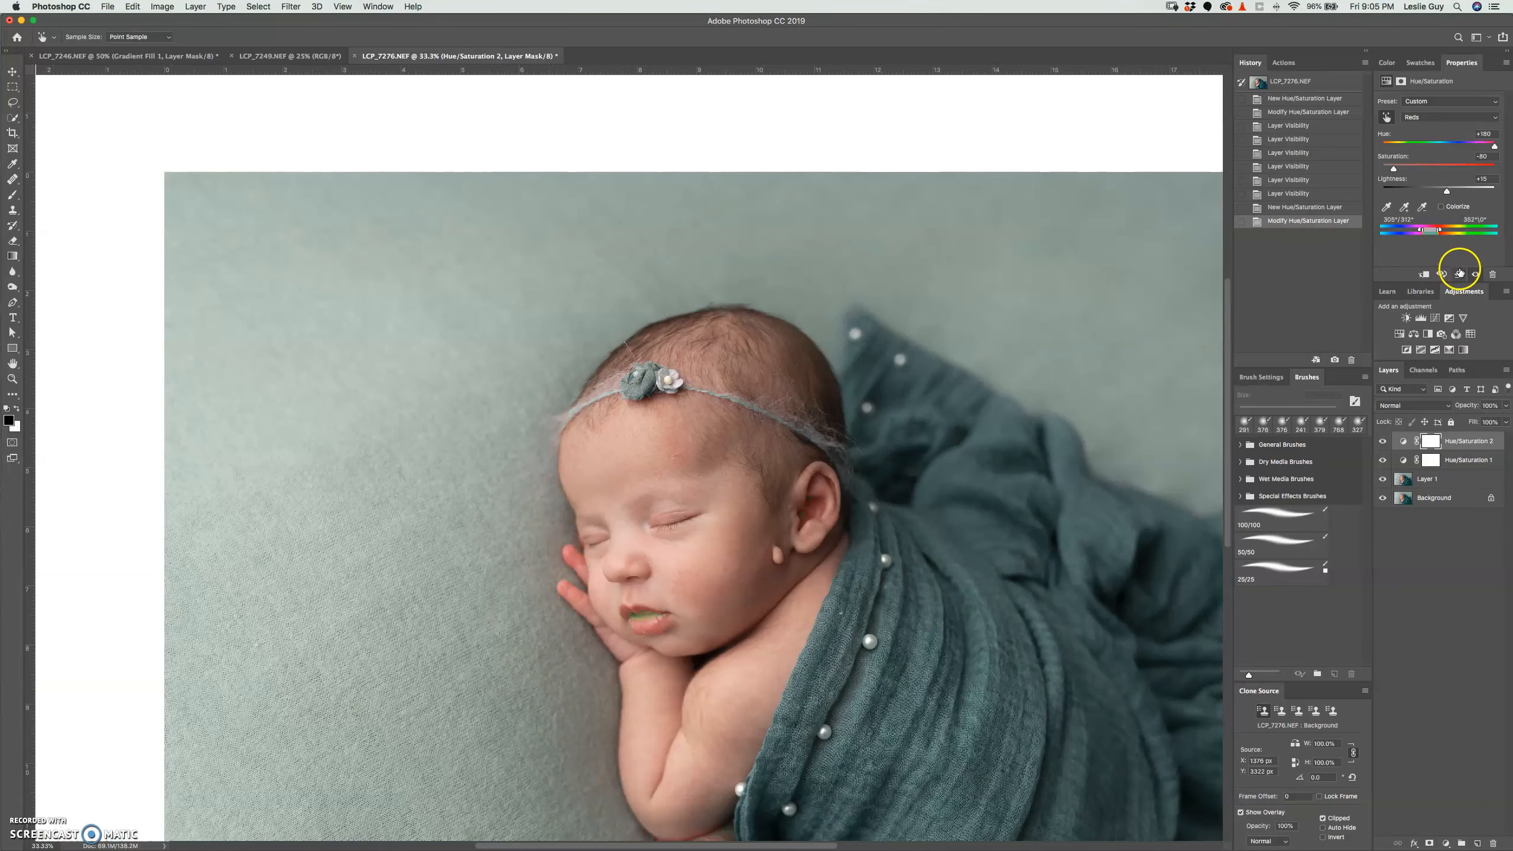
{"action": "key", "text": "super+minus"}
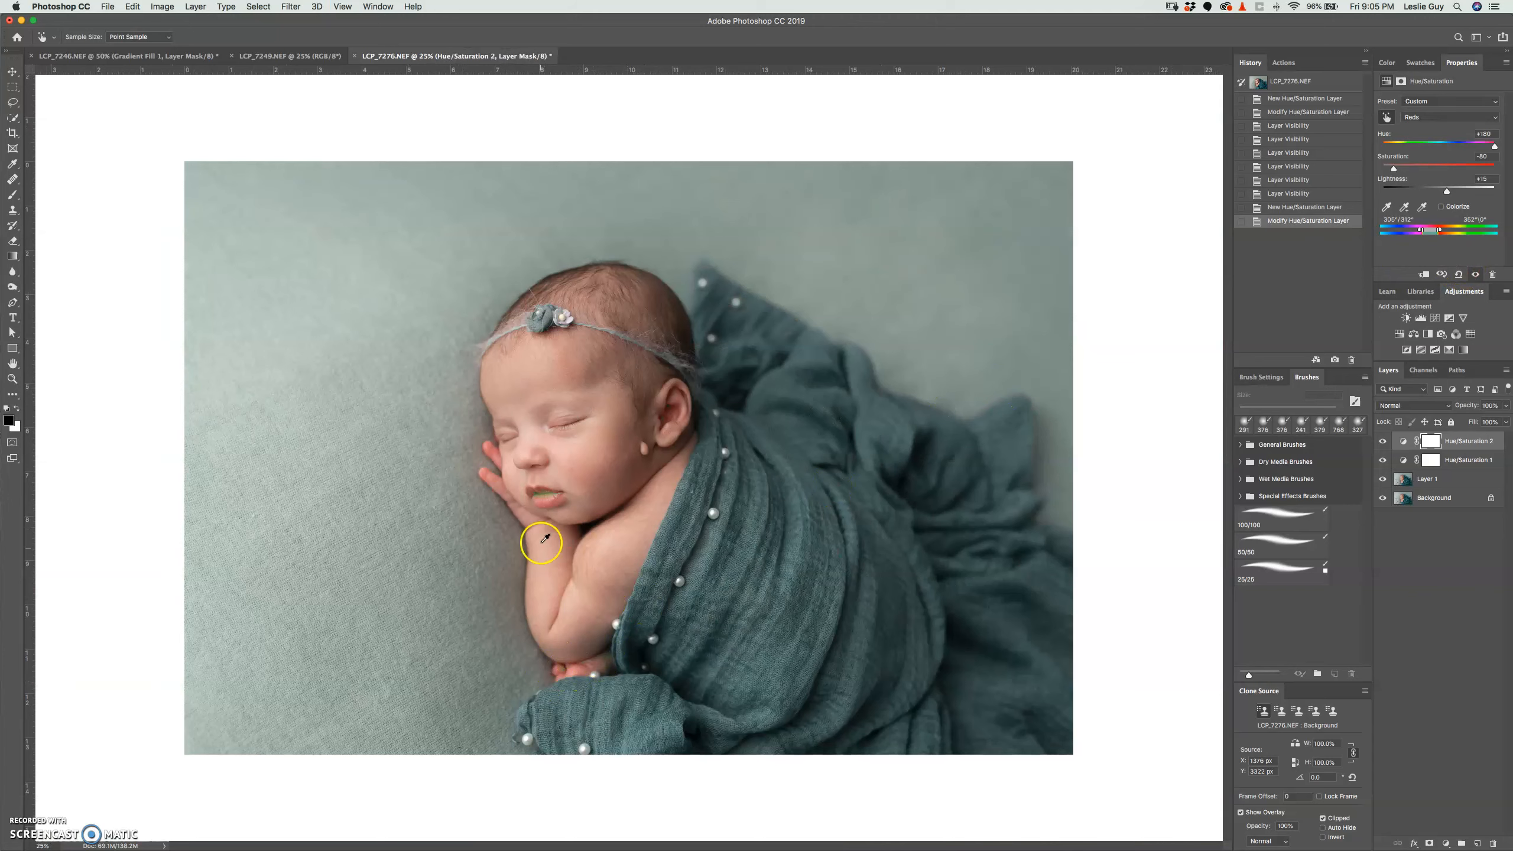
{"action": "key", "text": "j"}
{"action": "left_click", "coordinate": [1431, 441]}
{"action": "key", "text": "b"}
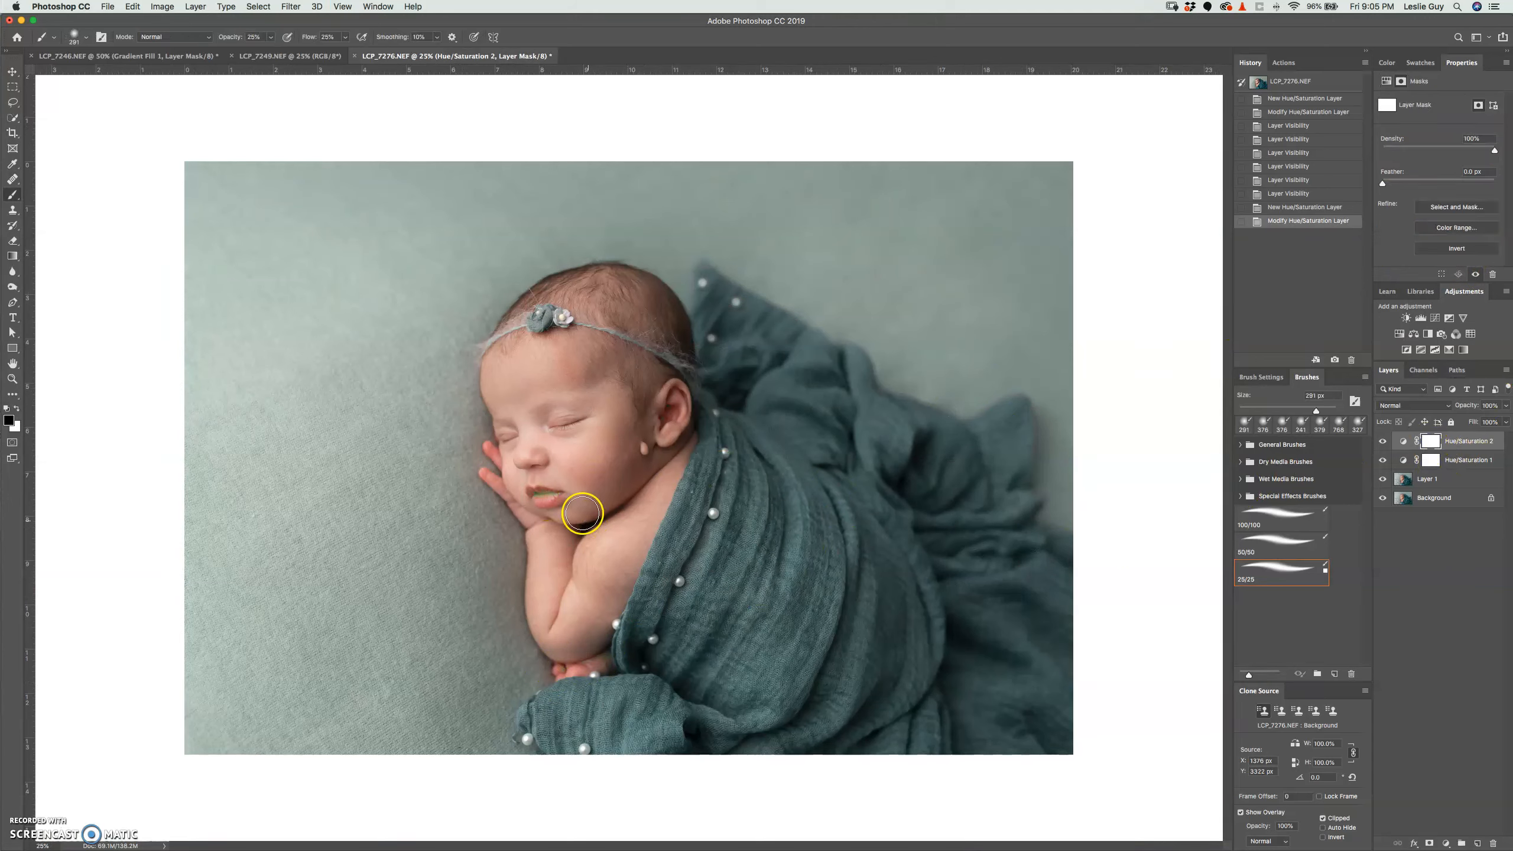
{"action": "left_click", "coordinate": [1264, 531]}
{"action": "left_click_drag", "start_coordinate": [533, 494], "coordinate": [536, 499]}
{"action": "mouse_move", "coordinate": [570, 637]}
{"action": "left_mouse_down"}
{"action": "mouse_move", "coordinate": [561, 672]}
{"action": "mouse_move", "coordinate": [597, 664]}
{"action": "mouse_move", "coordinate": [602, 643]}
{"action": "mouse_move", "coordinate": [601, 667]}
{"action": "mouse_move", "coordinate": [555, 595]}
{"action": "left_mouse_up"}
{"action": "left_click_drag", "start_coordinate": [481, 488], "coordinate": [496, 472]}
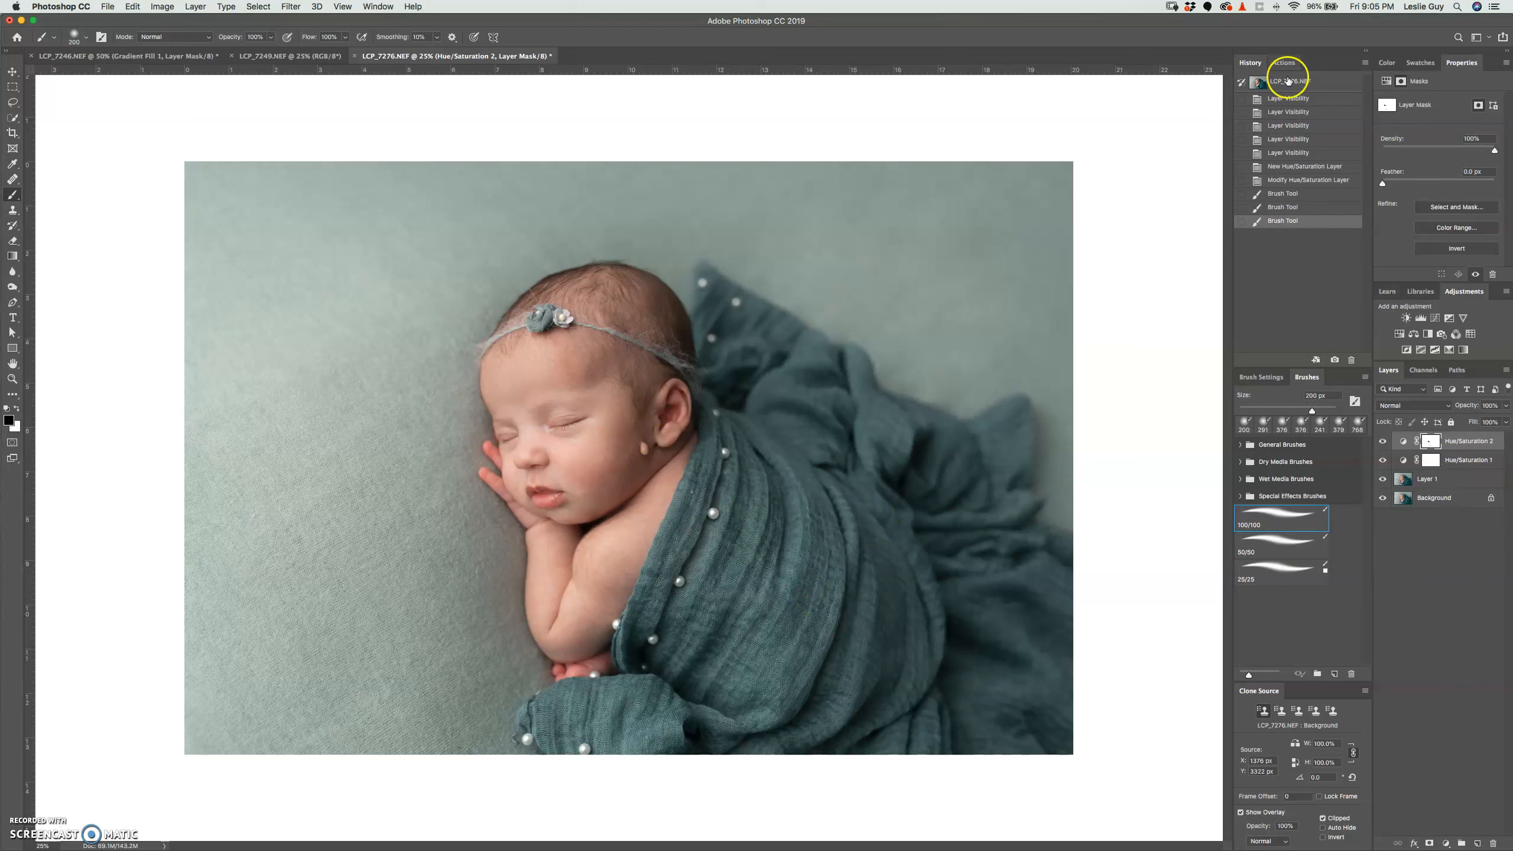
Create a history snapshot of the current edit, set it as the History Brush source and make it the active state.
{"action": "left_click", "coordinate": [1335, 359]}
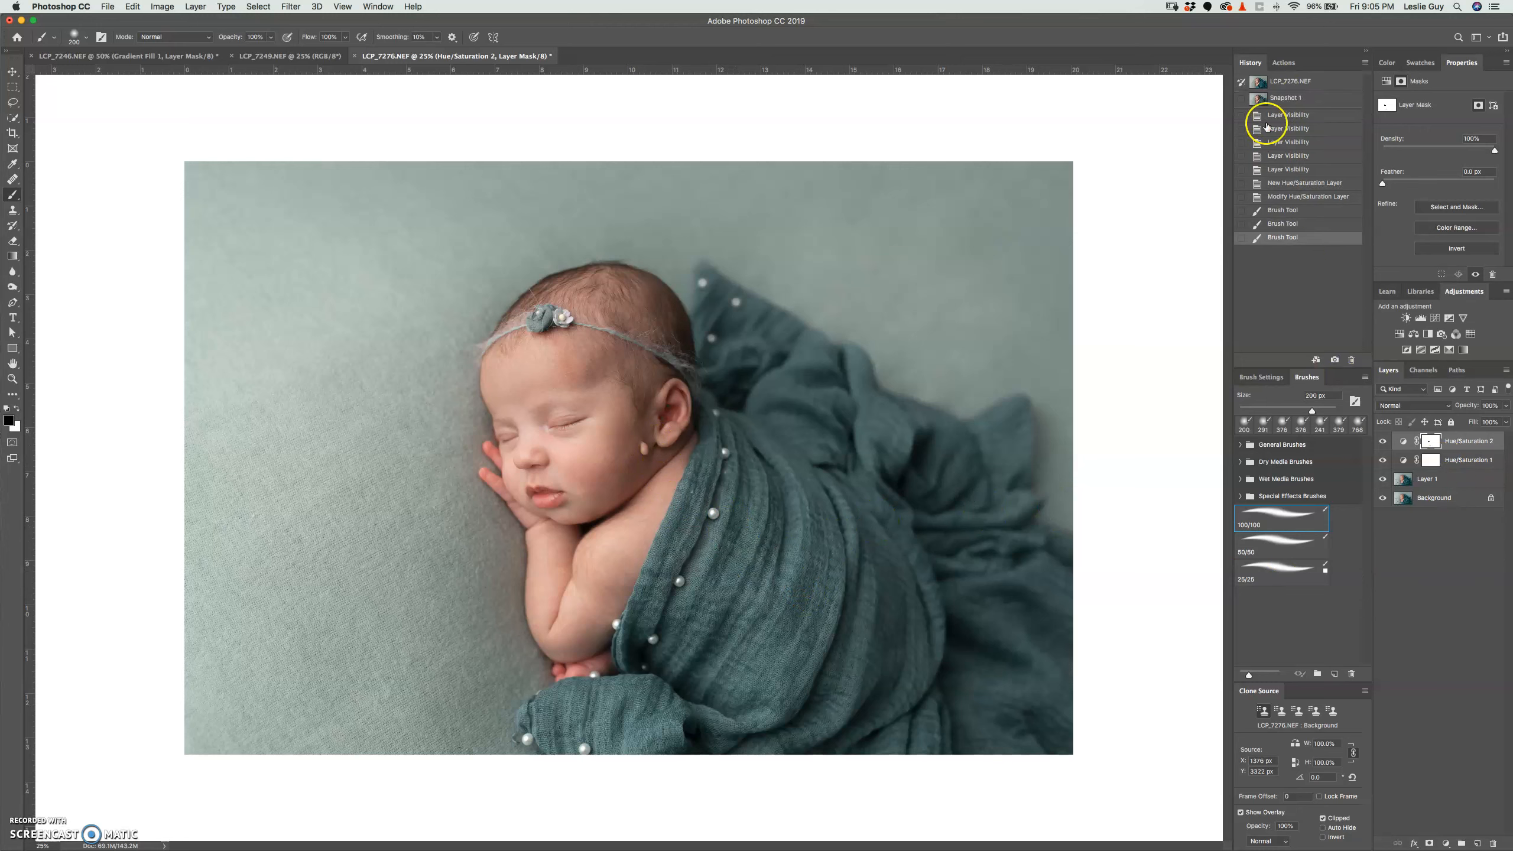
{"action": "left_click", "coordinate": [1242, 98]}
{"action": "left_click", "coordinate": [1283, 98]}
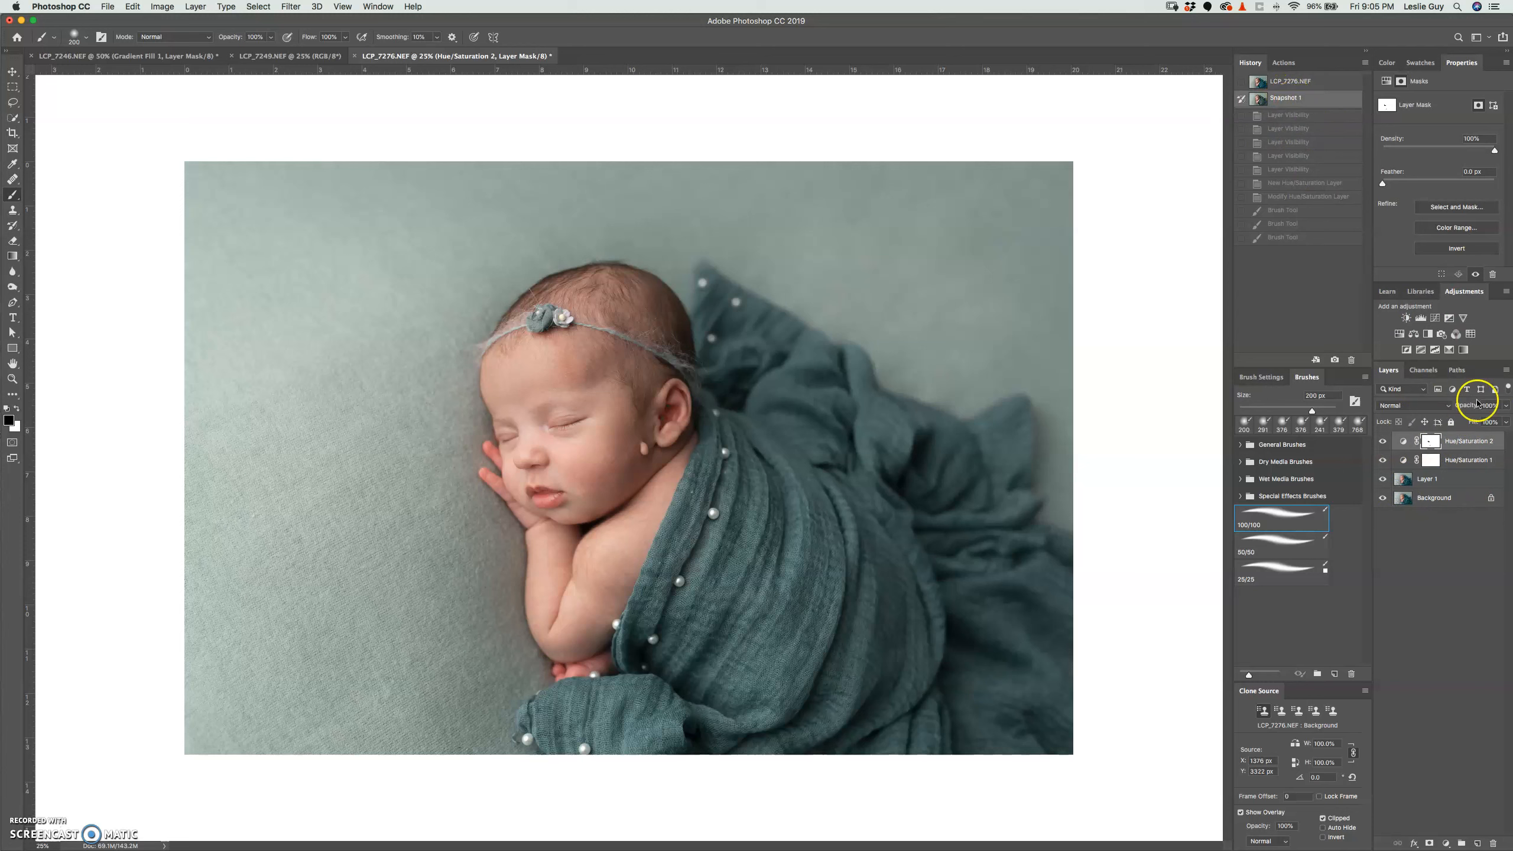
{"action": "left_click", "coordinate": [1435, 498]}
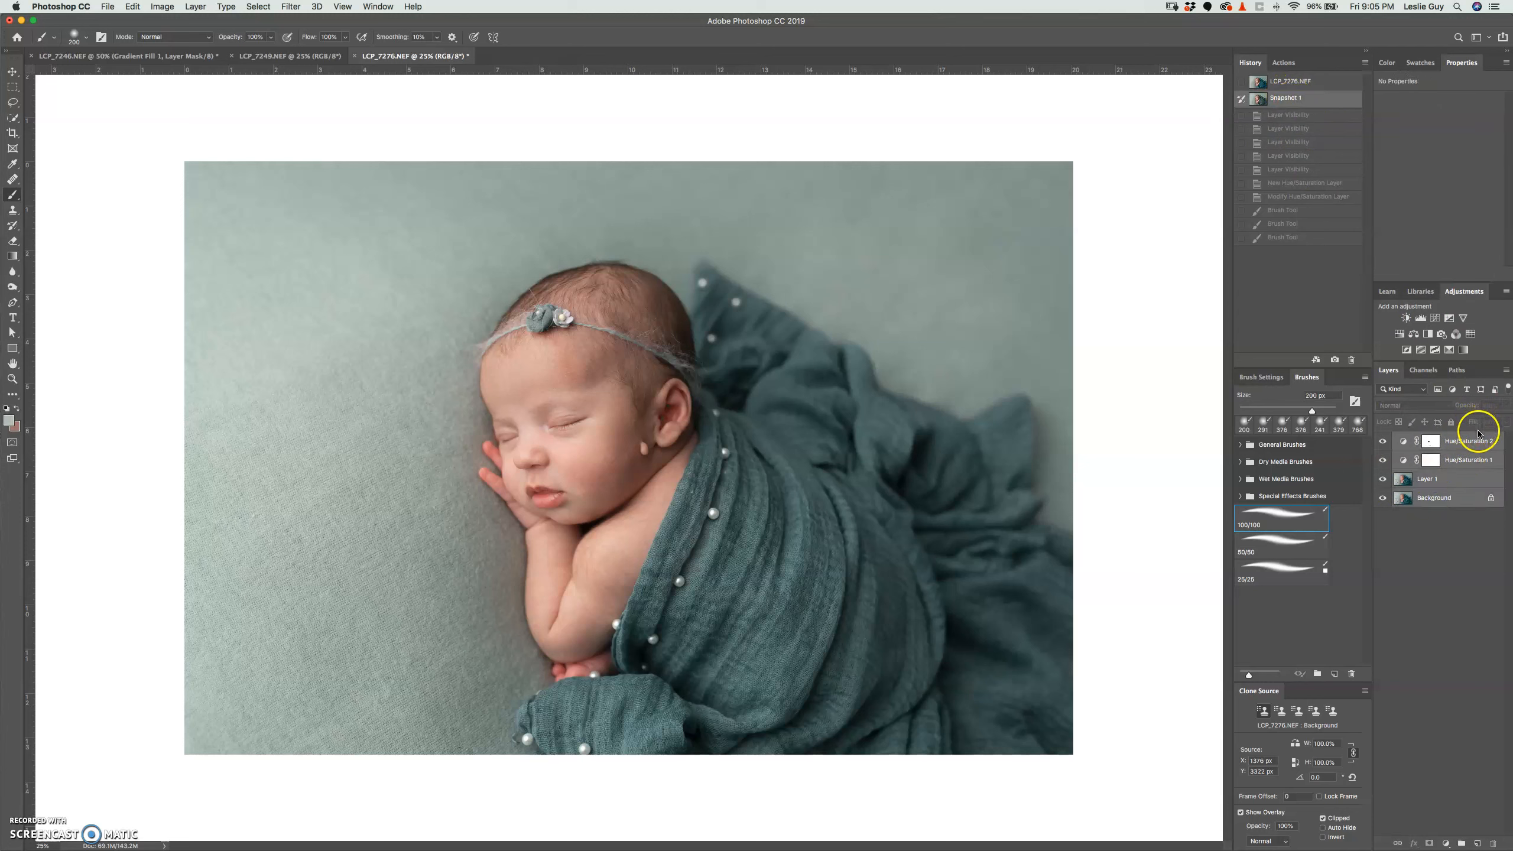
{"action": "key", "text": "super+e"}
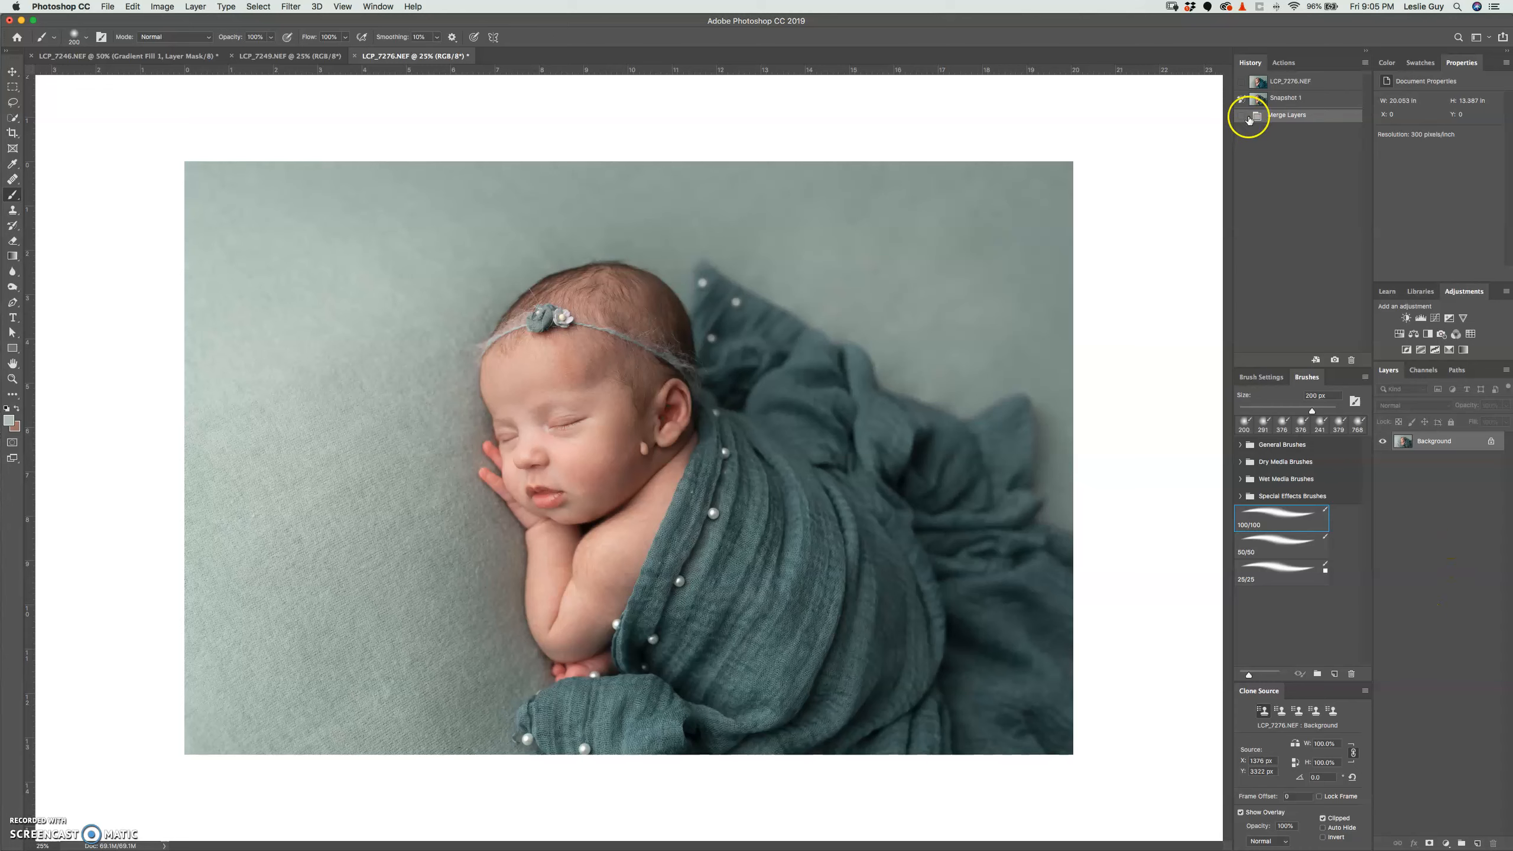
{"action": "left_click", "coordinate": [1289, 99]}
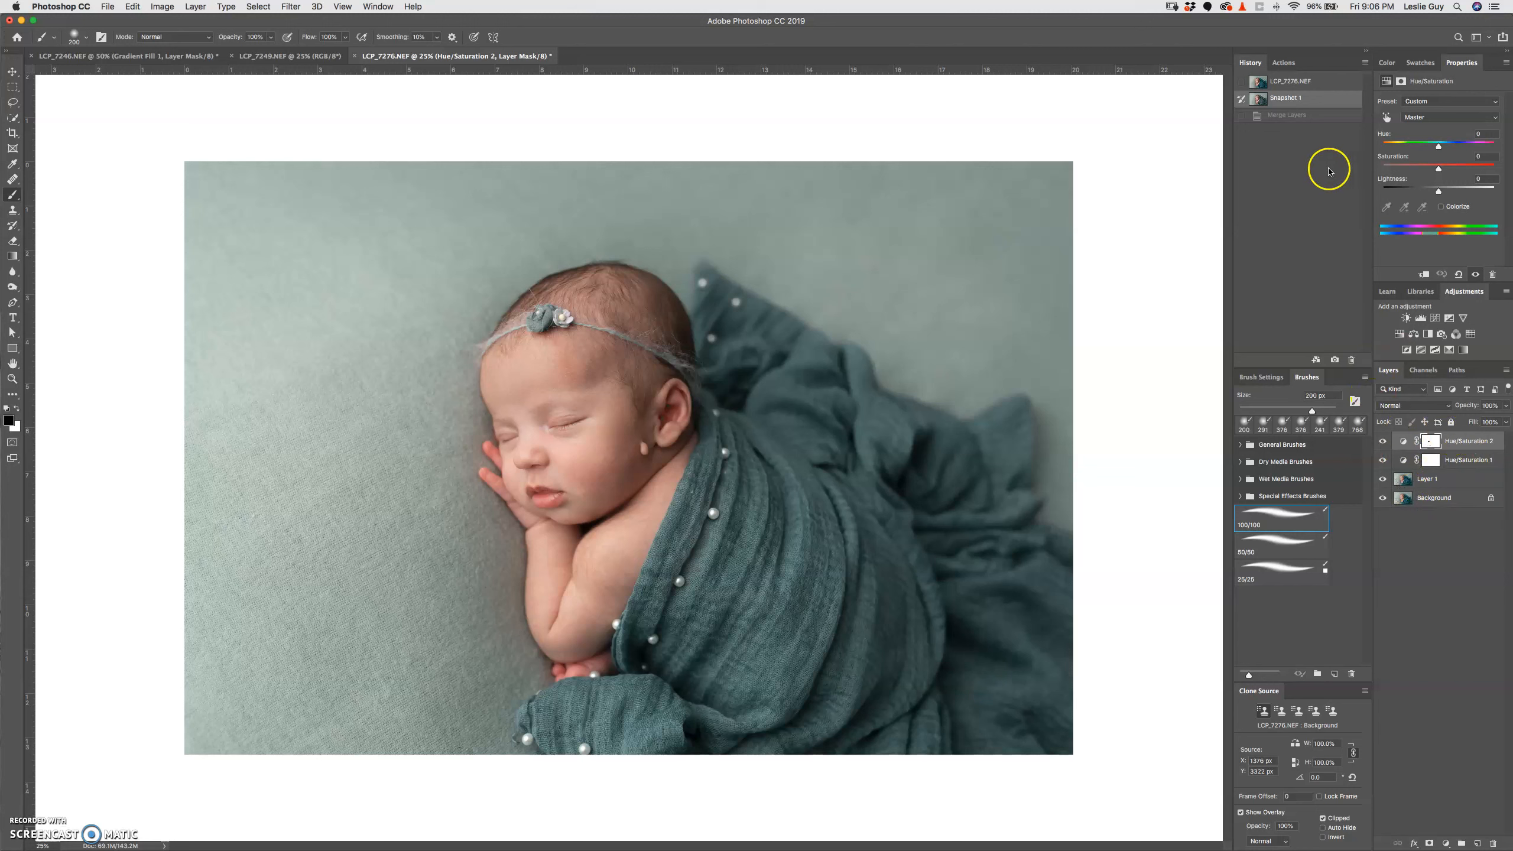
Merge both Hue/Saturation layers and Layer 1 into the Background layer.
{"action": "left_click", "coordinate": [1435, 499], "text": "shift"}
{"action": "key", "text": "super+e"}
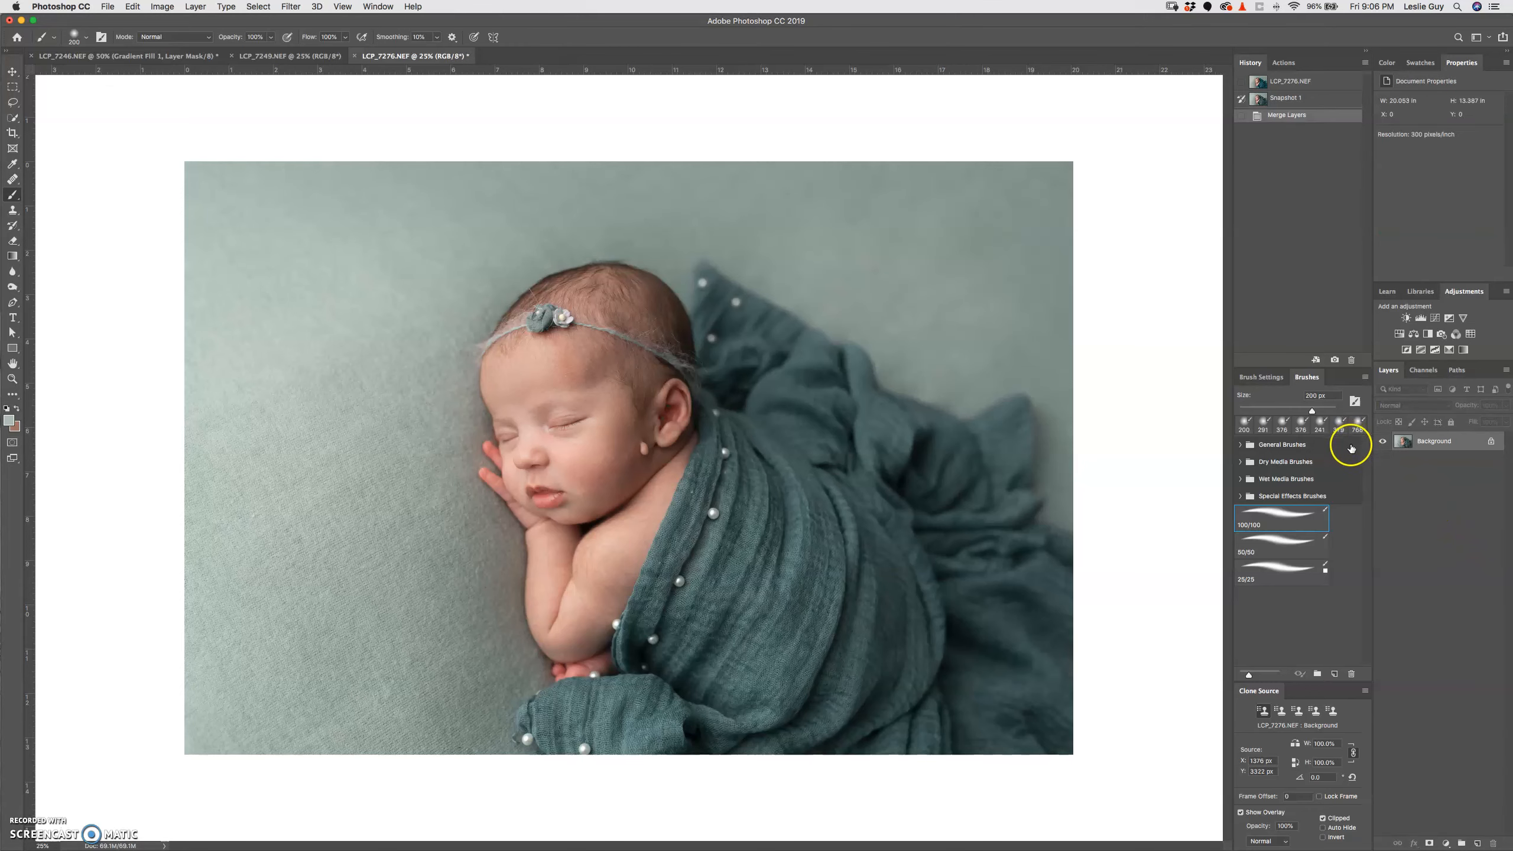
Run the frequency separation action on the merged photo and expand the resulting layer group.
{"action": "key", "text": "super+equal"}
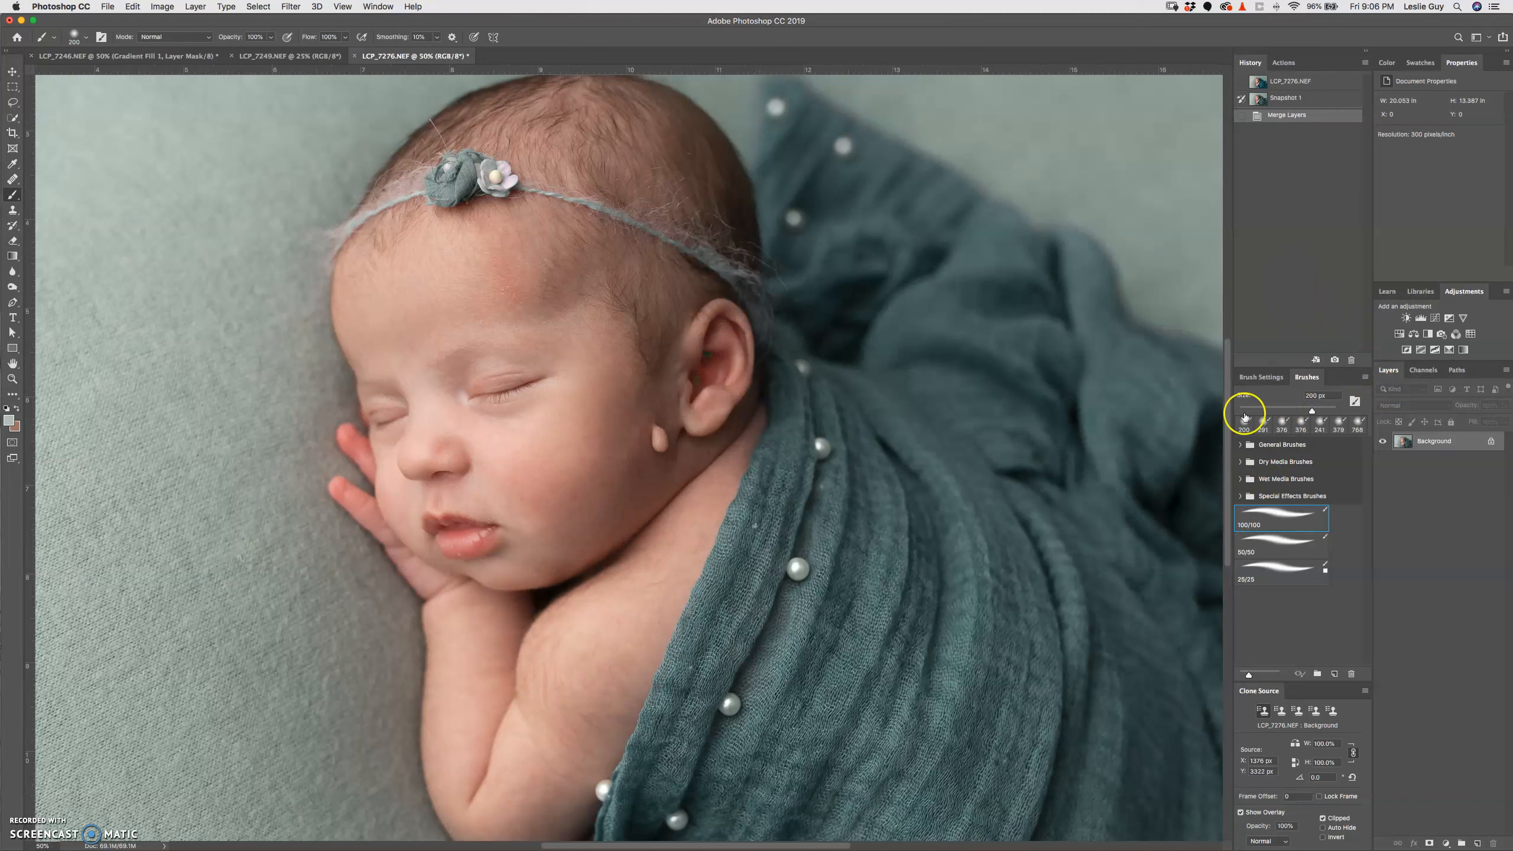
{"action": "left_click", "coordinate": [1283, 62]}
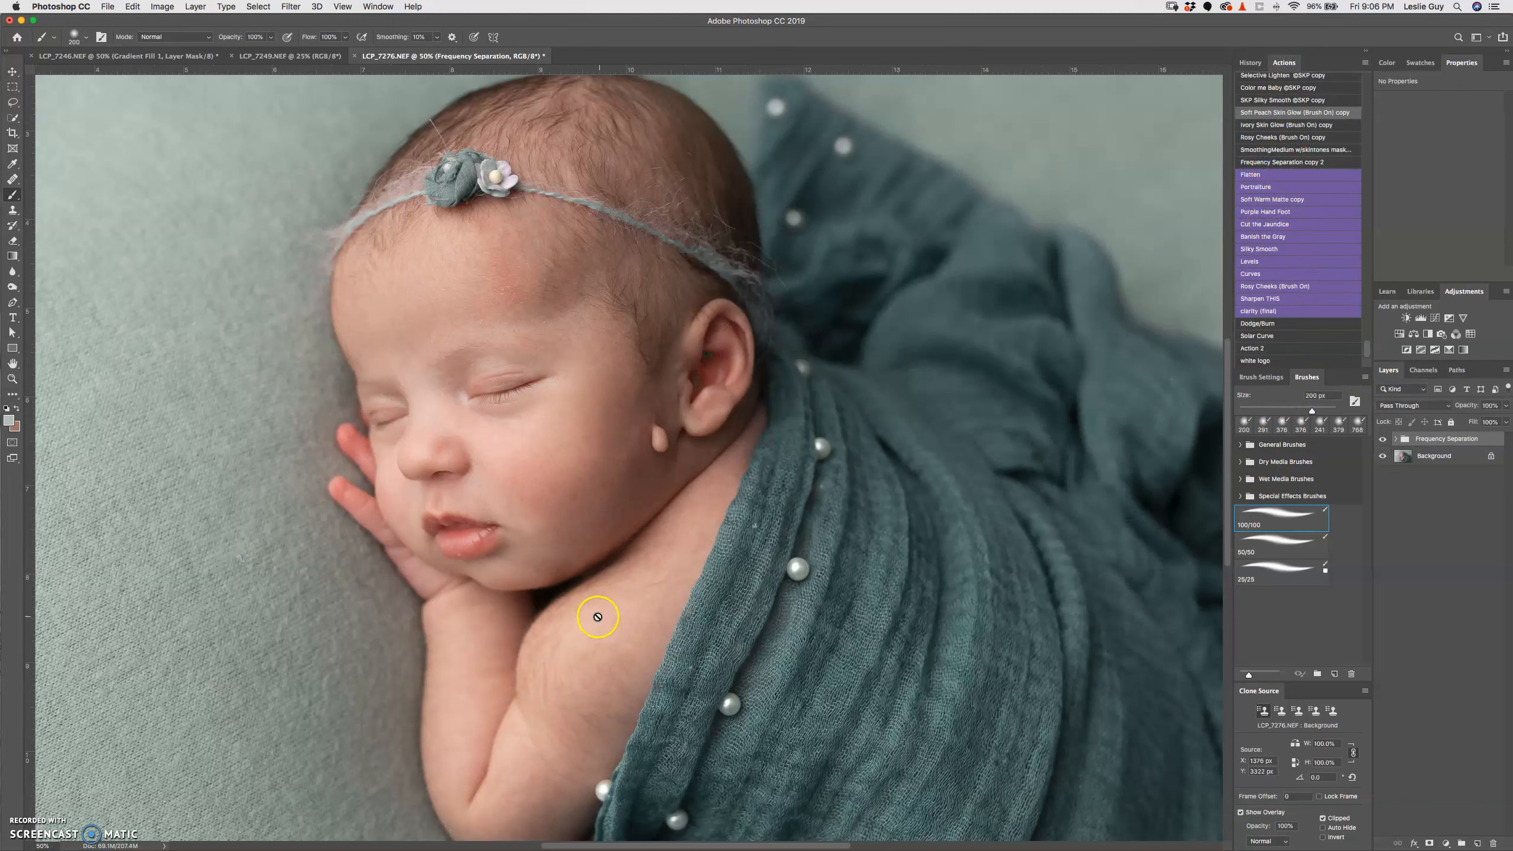
{"action": "left_click", "coordinate": [1397, 441]}
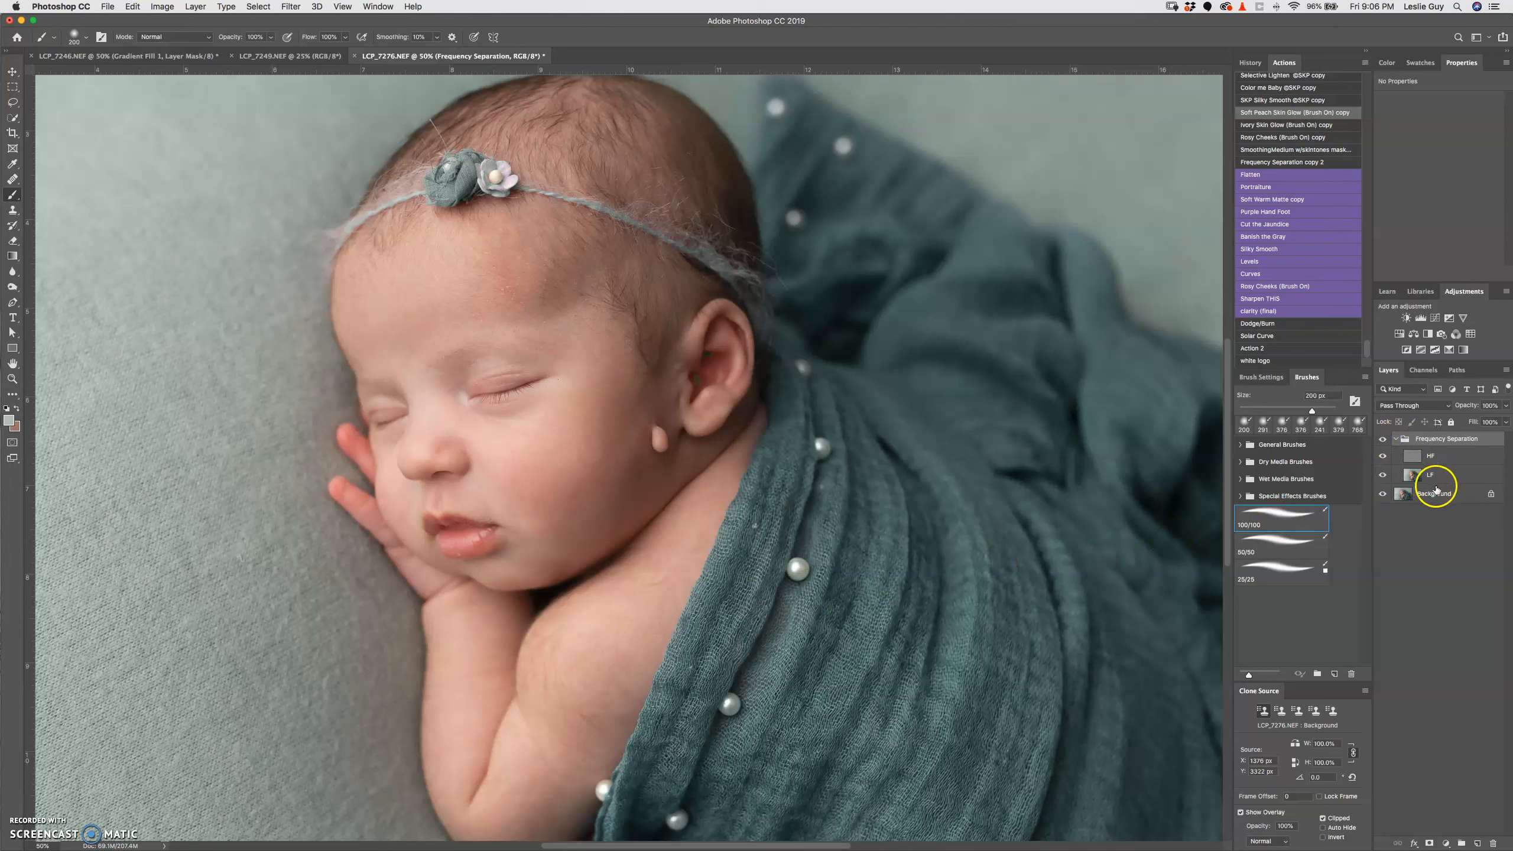
On the LF layer, lasso the forehead, nose bridge, cheek and chin skin with a 15 px feather, leaving out the eye and lips.
{"action": "left_click", "coordinate": [1430, 475]}
{"action": "key", "text": "l"}
{"action": "left_click_drag", "start_coordinate": [460, 272], "coordinate": [358, 307]}
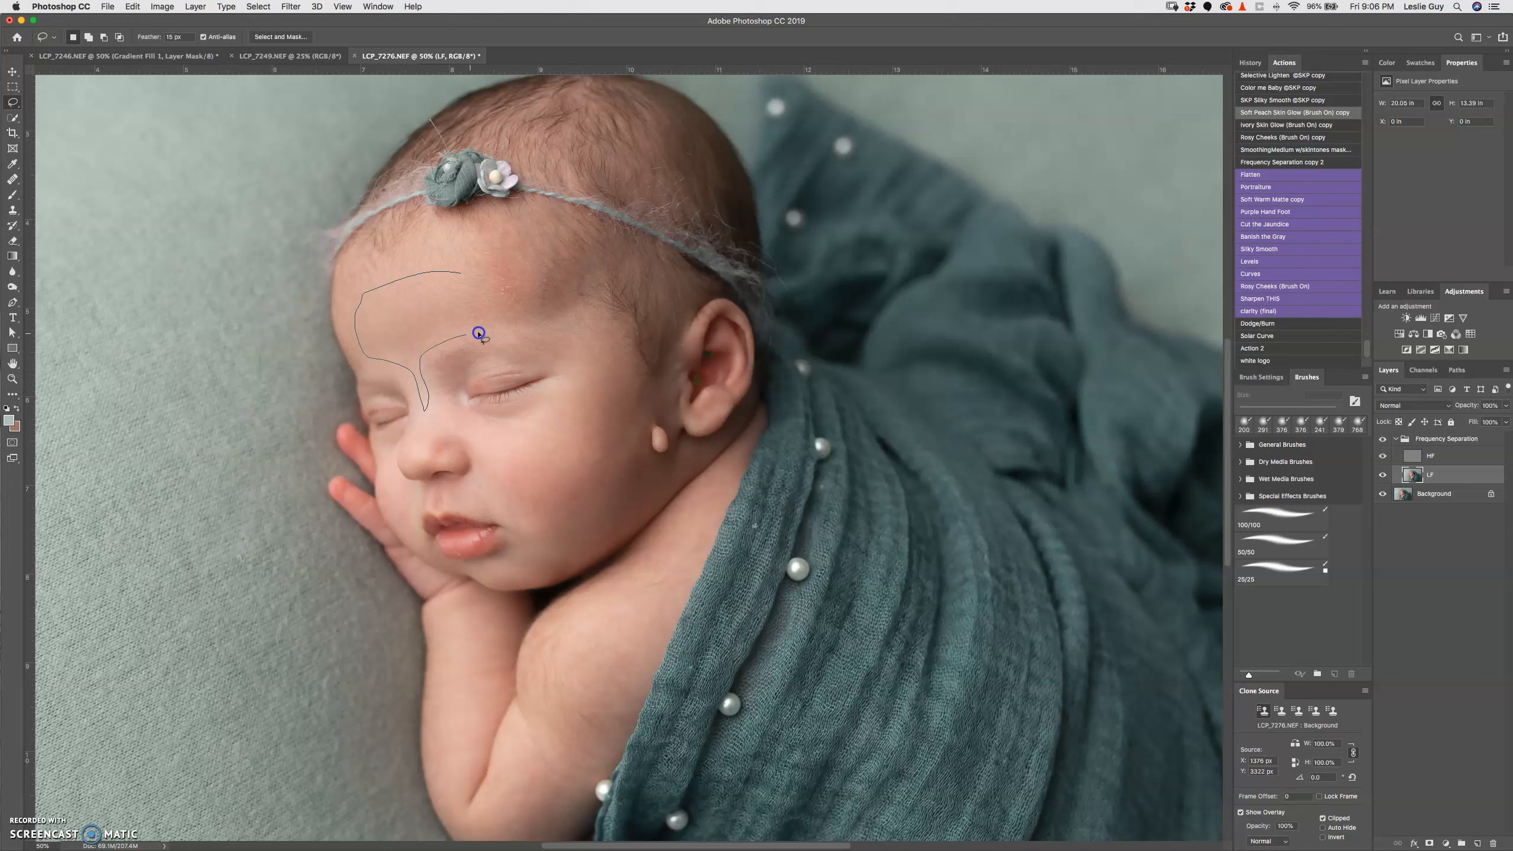
{"action": "left_click_drag", "start_coordinate": [444, 269], "coordinate": [445, 270]}
{"action": "left_click_drag", "start_coordinate": [450, 428], "coordinate": [427, 361]}
{"action": "mouse_move", "coordinate": [428, 389]}
{"action": "left_mouse_down"}
{"action": "mouse_move", "coordinate": [439, 412]}
{"action": "mouse_move", "coordinate": [496, 415]}
{"action": "mouse_move", "coordinate": [622, 385]}
{"action": "left_mouse_up"}
{"action": "mouse_move", "coordinate": [524, 522]}
{"action": "left_mouse_down"}
{"action": "mouse_move", "coordinate": [461, 504]}
{"action": "mouse_move", "coordinate": [454, 444]}
{"action": "left_mouse_up"}
Add the baby's forearm and the skin around the elbow to the lasso selection.
{"action": "mouse_move", "coordinate": [497, 607]}
{"action": "left_mouse_down"}
{"action": "mouse_move", "coordinate": [449, 604]}
{"action": "mouse_move", "coordinate": [440, 723]}
{"action": "left_mouse_up"}
{"action": "left_click_drag", "start_coordinate": [469, 779], "coordinate": [496, 635]}
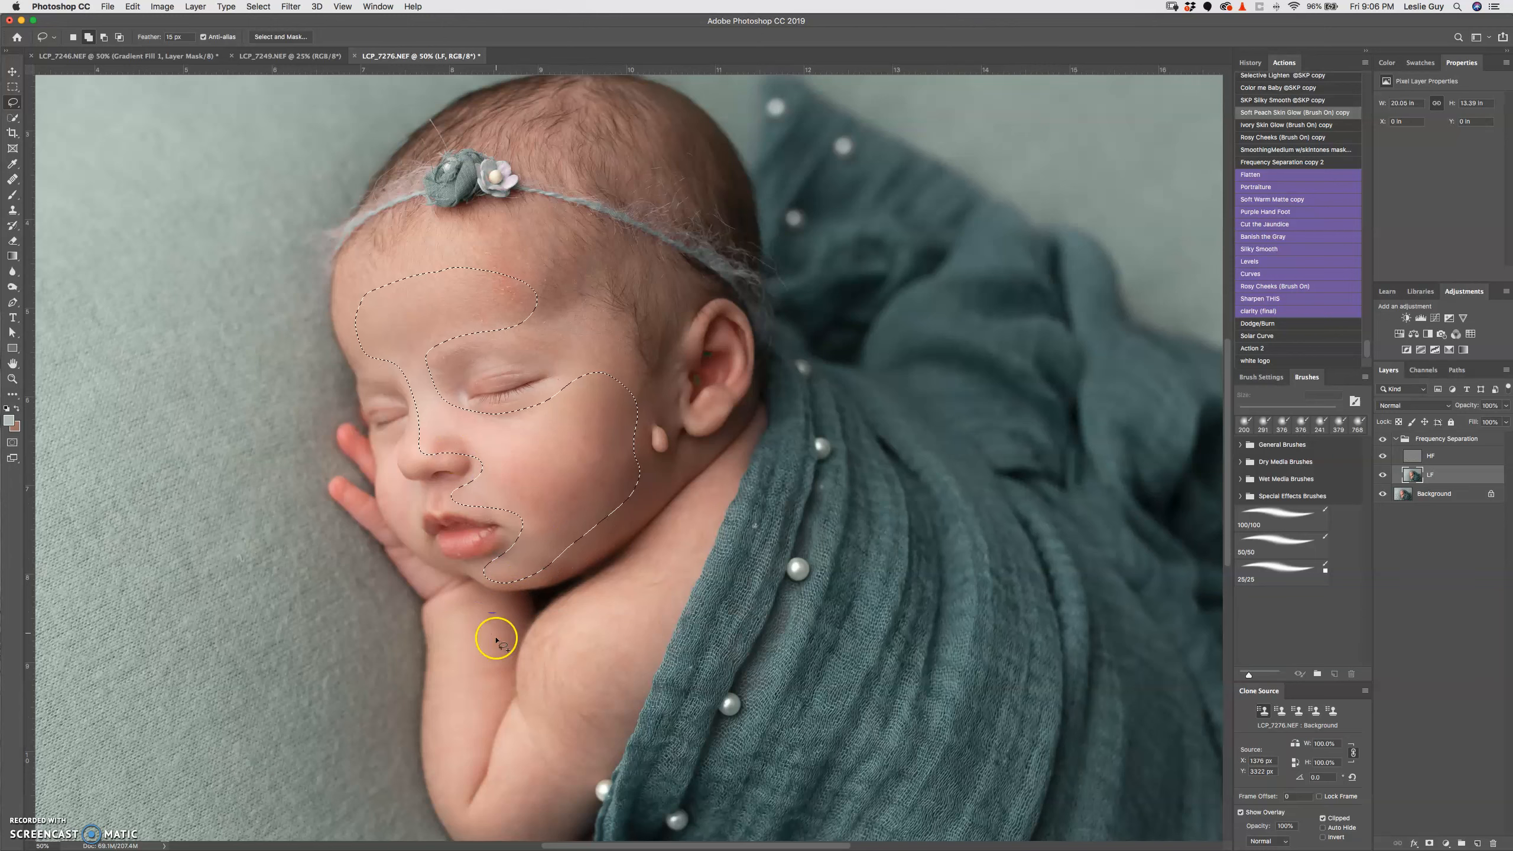
{"action": "left_click", "coordinate": [548, 702]}
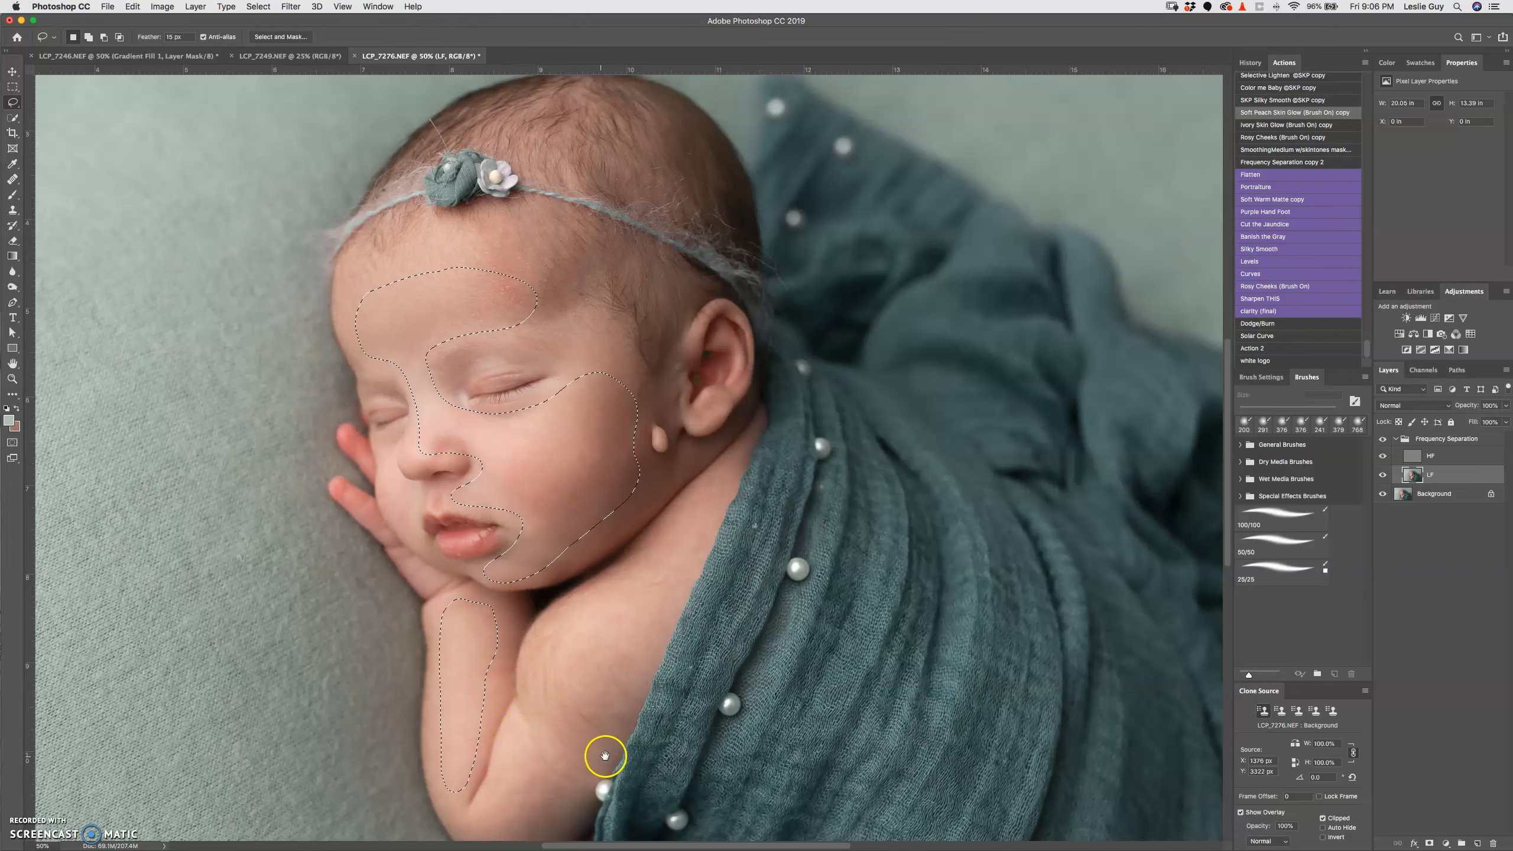
{"action": "left_click_drag", "start_coordinate": [601, 757], "coordinate": [649, 642]}
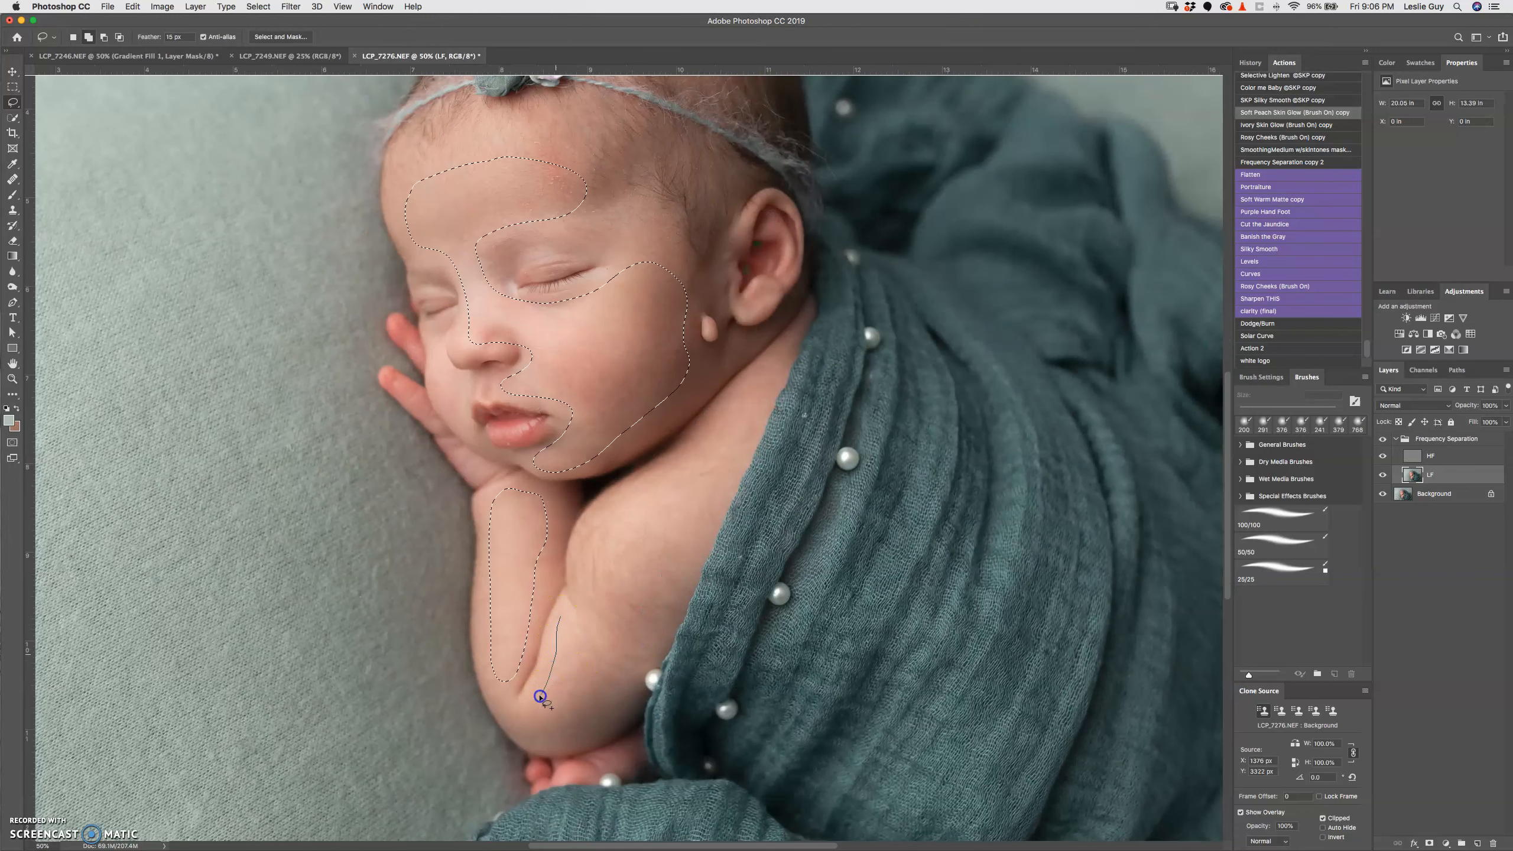
{"action": "left_click_drag", "start_coordinate": [584, 665], "coordinate": [557, 643]}
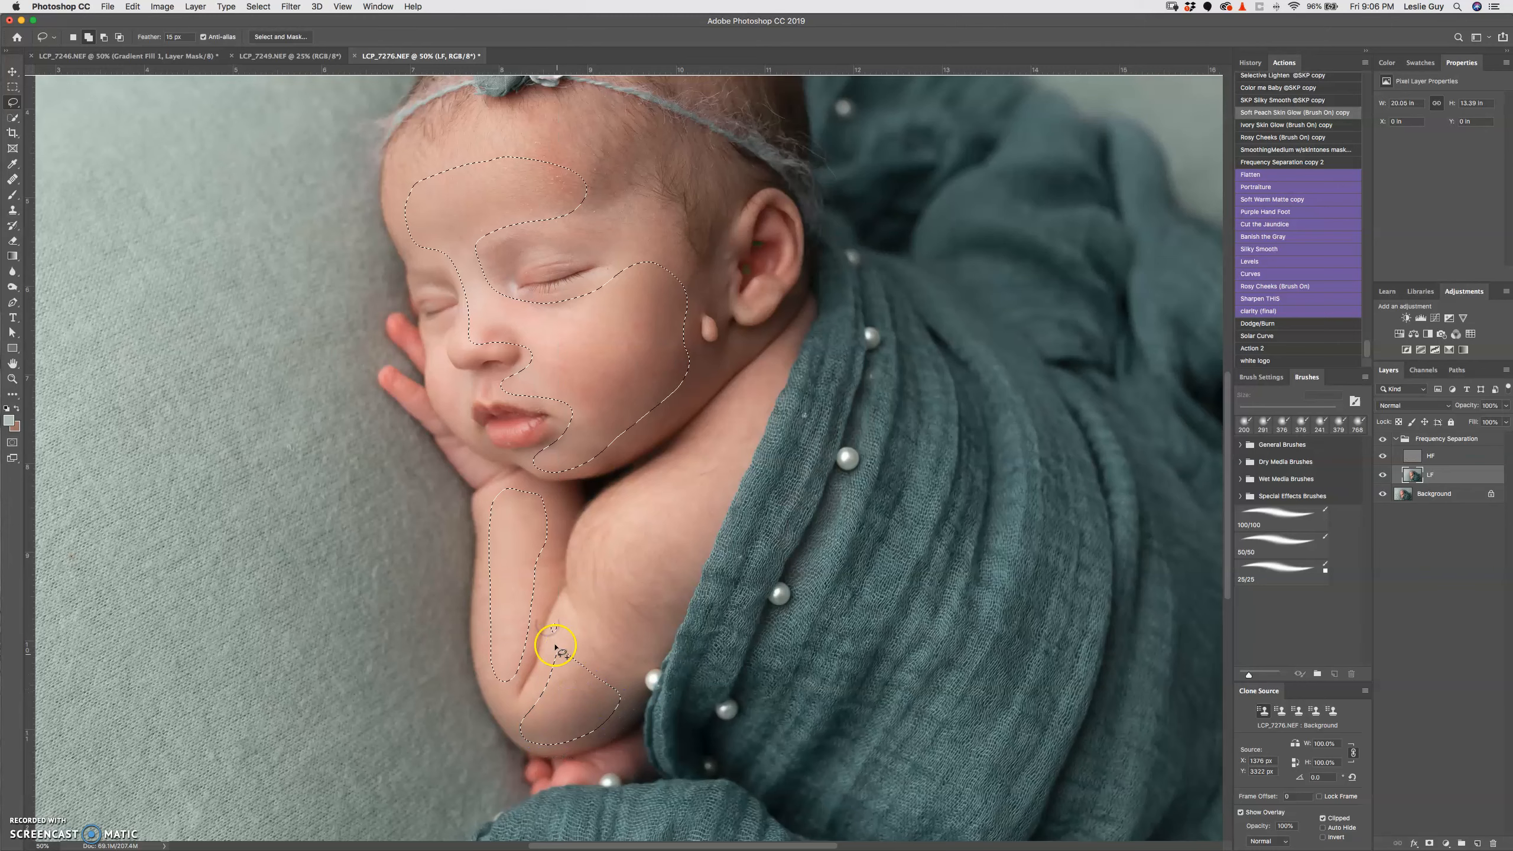
{"action": "right_click", "coordinate": [546, 680]}
{"action": "left_click_drag", "start_coordinate": [611, 682], "coordinate": [613, 685]}
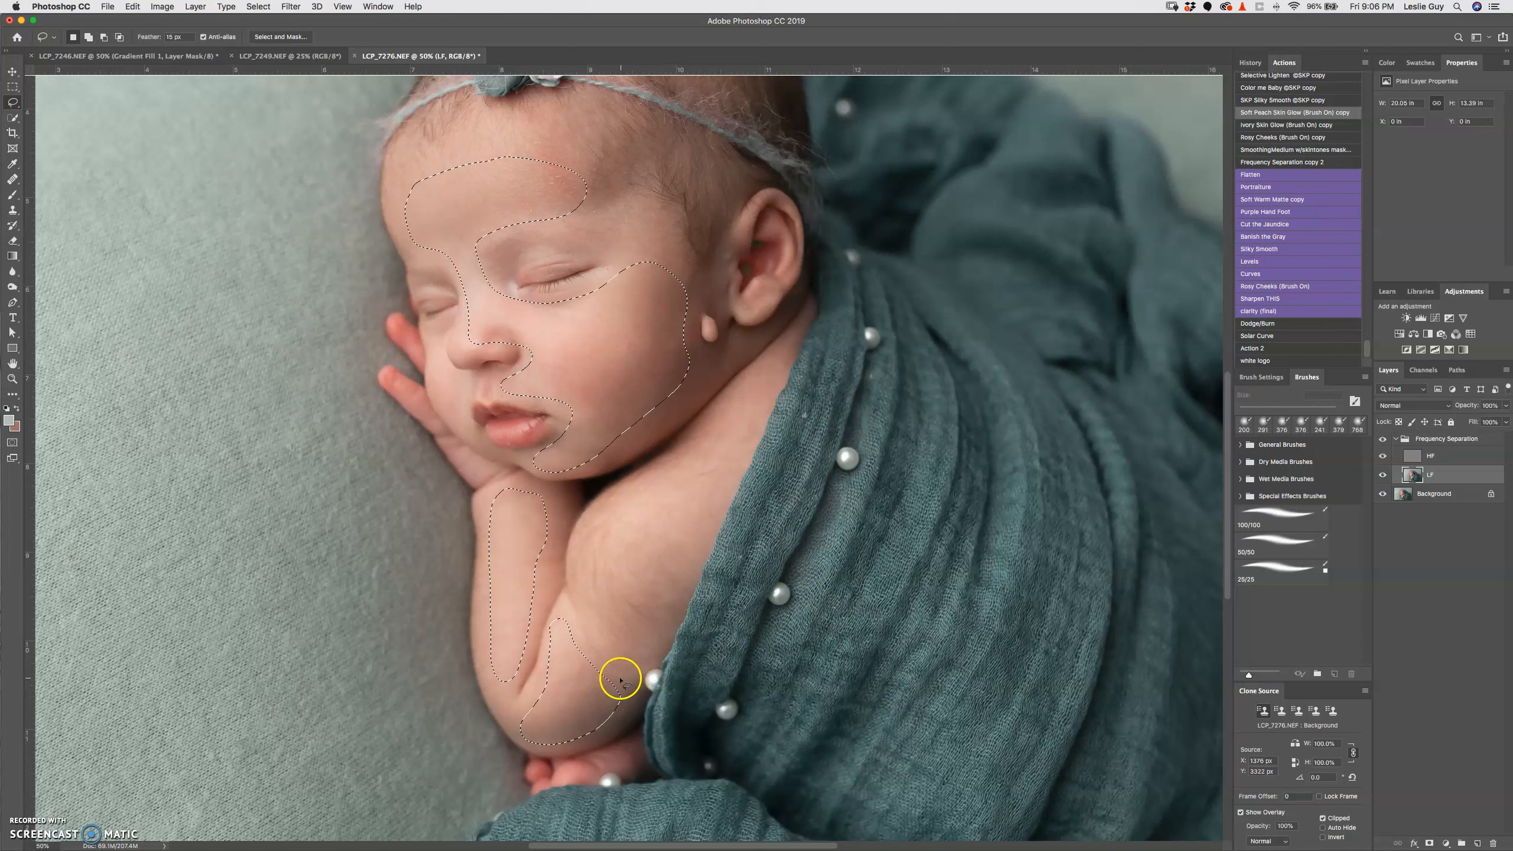
Smooth the selected skin on the LF layer with a Gaussian Blur of about 28 pixels and deselect.
{"action": "key", "text": "super+alt+f"}
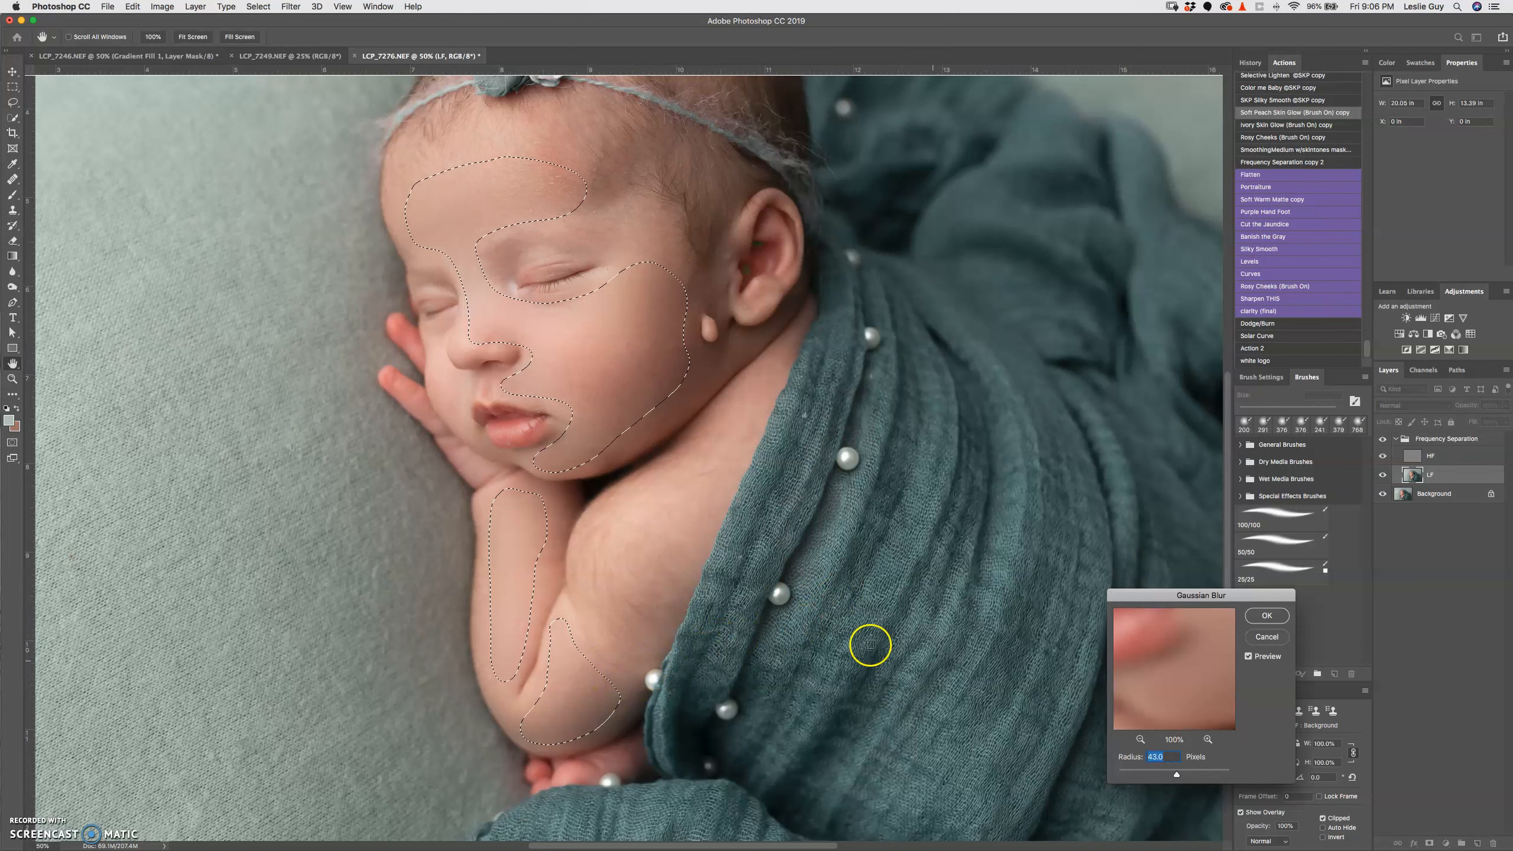
{"action": "left_click_drag", "start_coordinate": [1176, 774], "coordinate": [1170, 776]}
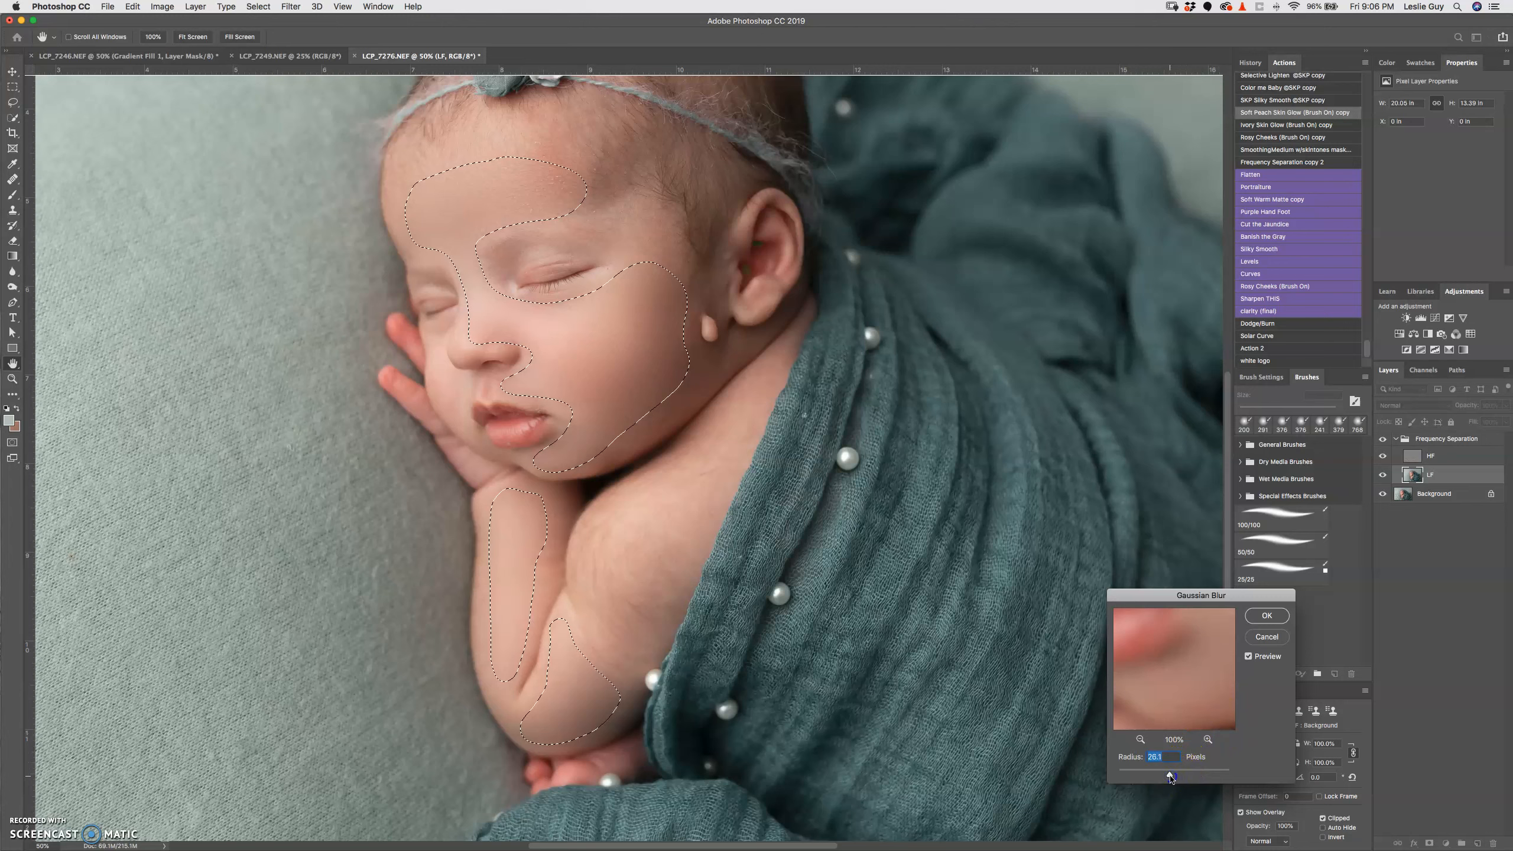
{"action": "left_click", "coordinate": [1266, 616]}
{"action": "key", "text": "super+d"}
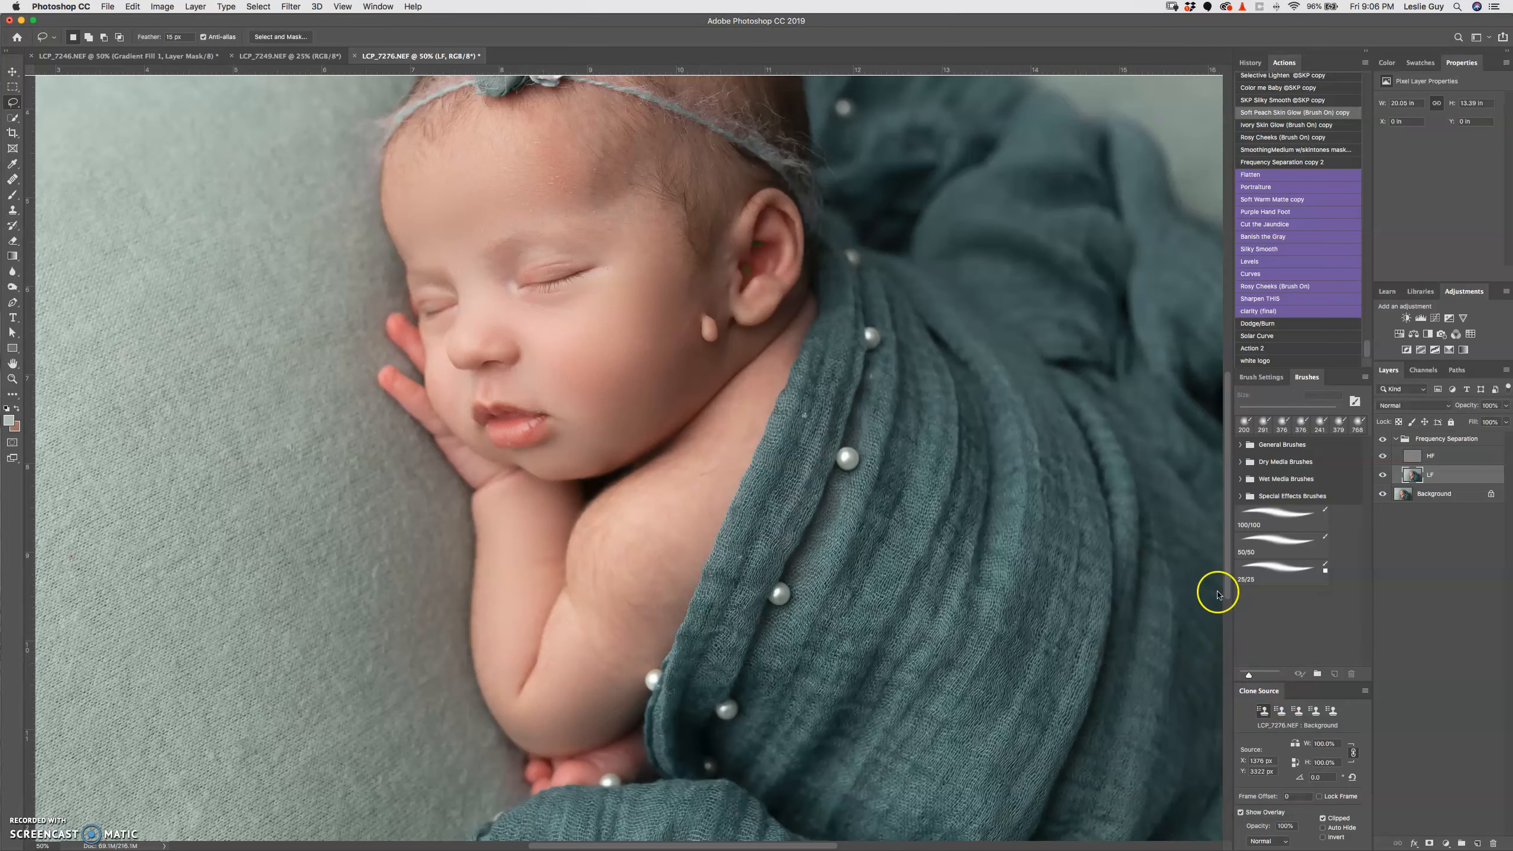
On the HF layer, heal the dry, flaky spots on the lips and around the mouth with the Healing Brush.
{"action": "left_click", "coordinate": [1432, 454]}
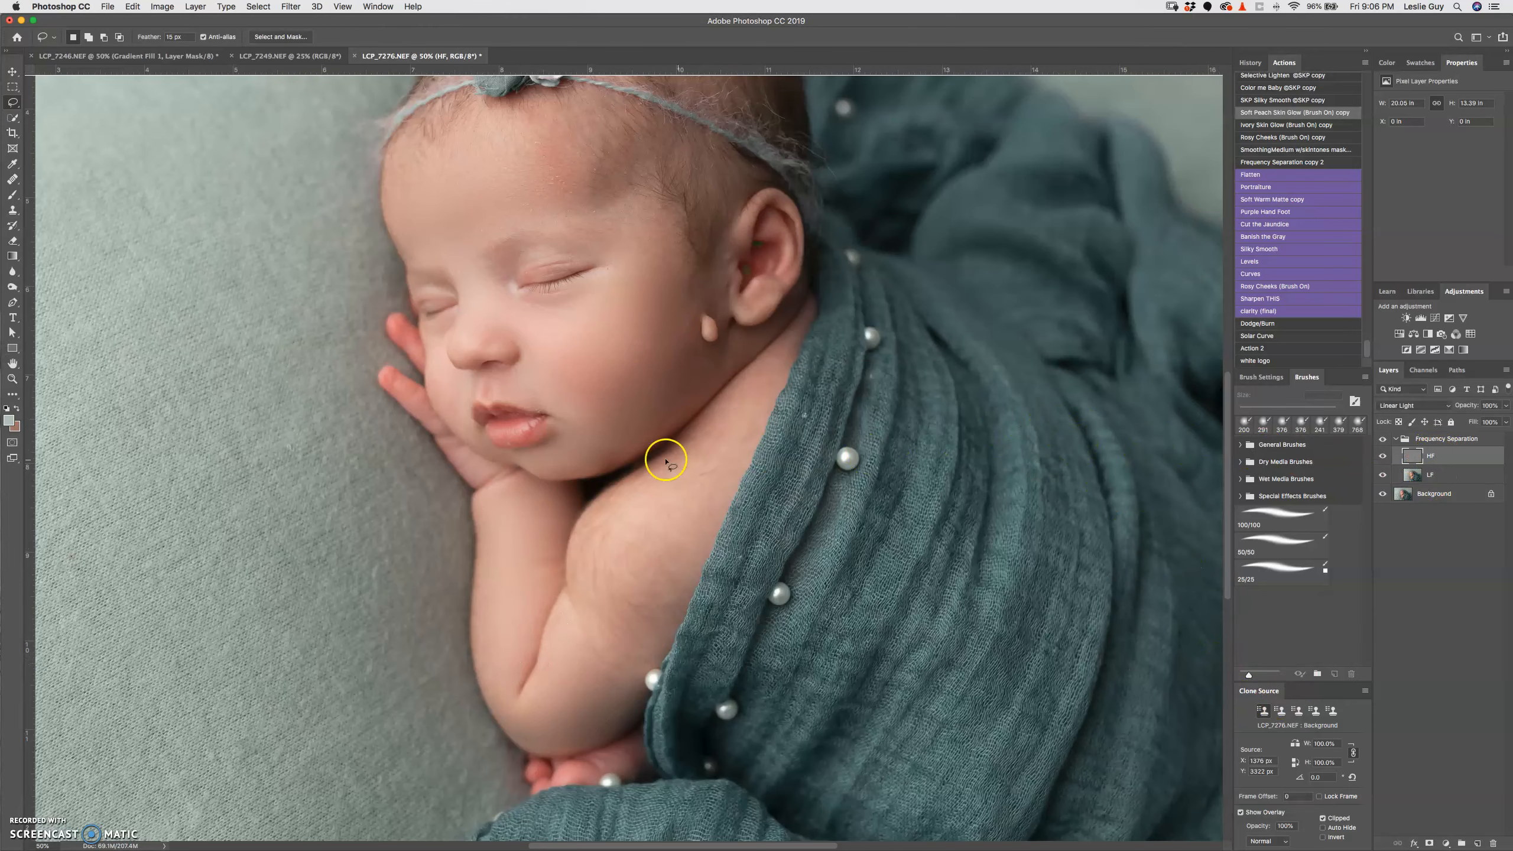
{"action": "key", "text": "j"}
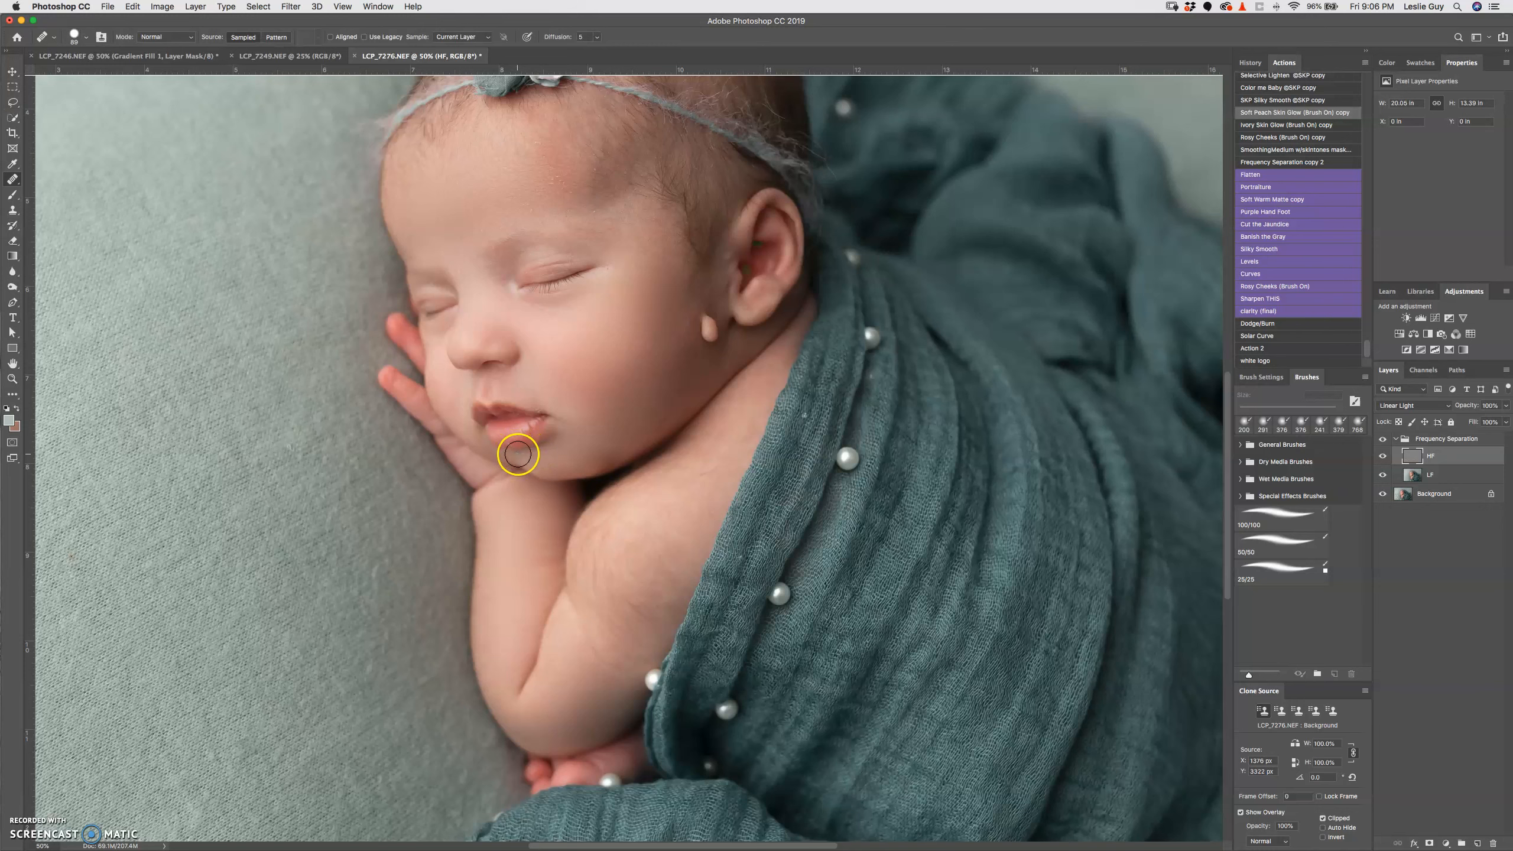
{"action": "left_click_drag", "start_coordinate": [518, 453], "coordinate": [513, 437]}
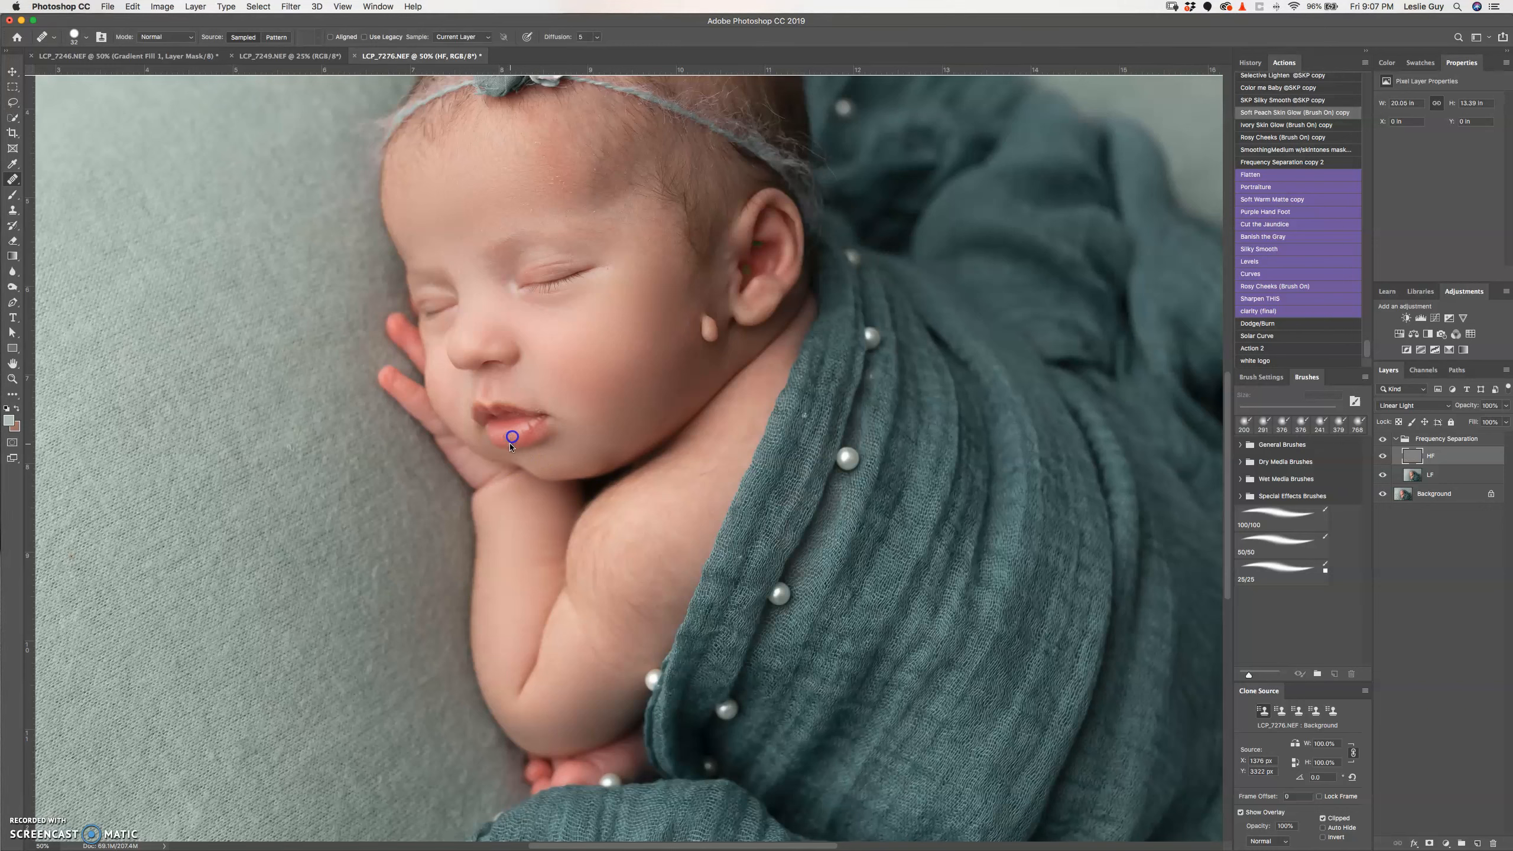
{"action": "left_click", "coordinate": [492, 424]}
{"action": "key", "text": "super+1"}
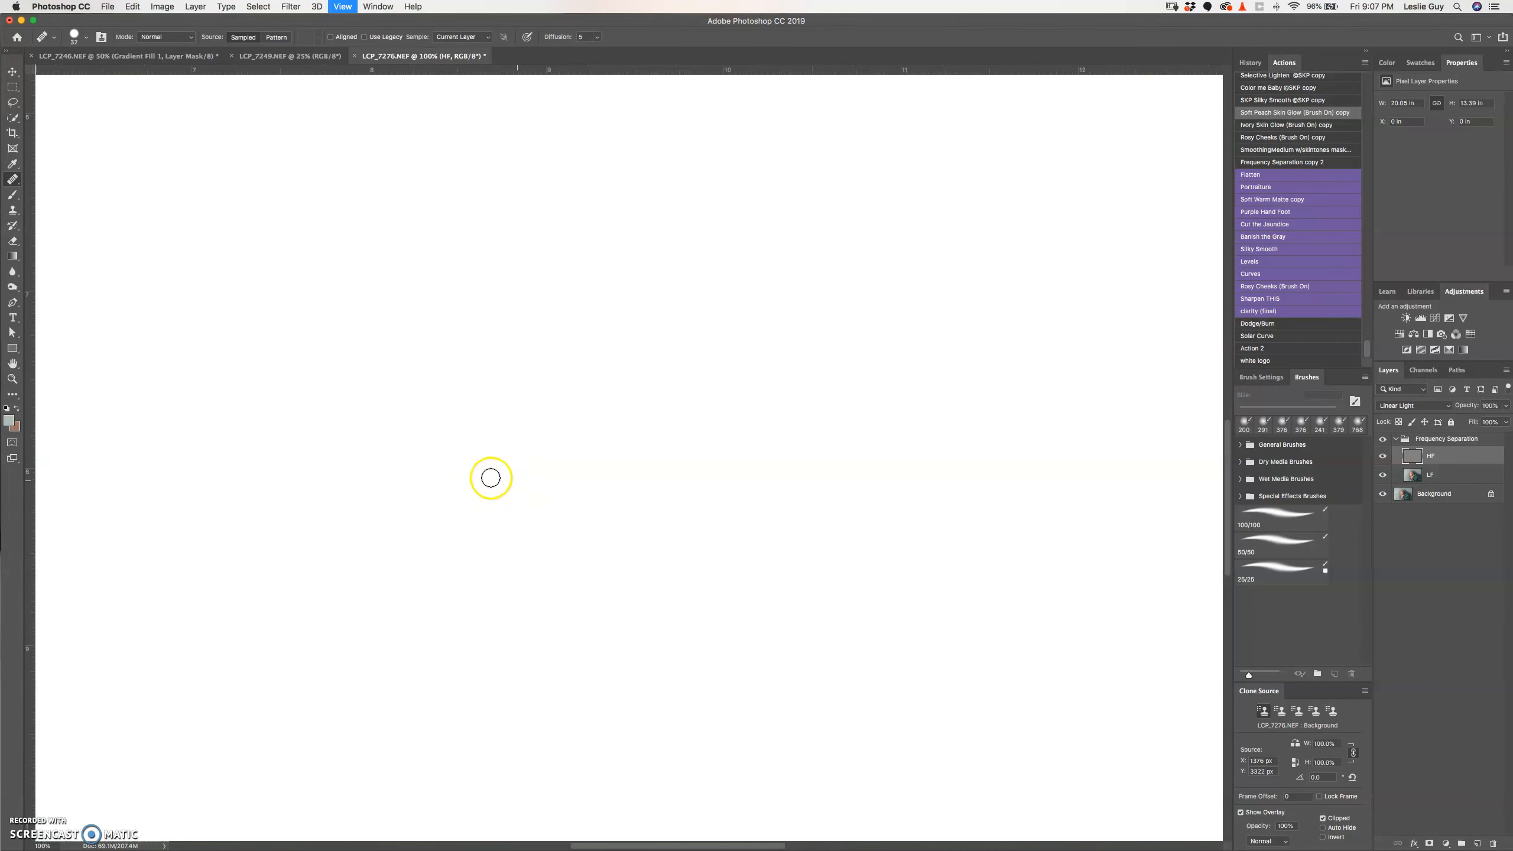
{"action": "key", "text": "super+equal"}
{"action": "key", "text": "super+z"}
{"action": "left_click_drag", "start_coordinate": [458, 409], "coordinate": [446, 410]}
{"action": "left_click", "coordinate": [447, 410]}
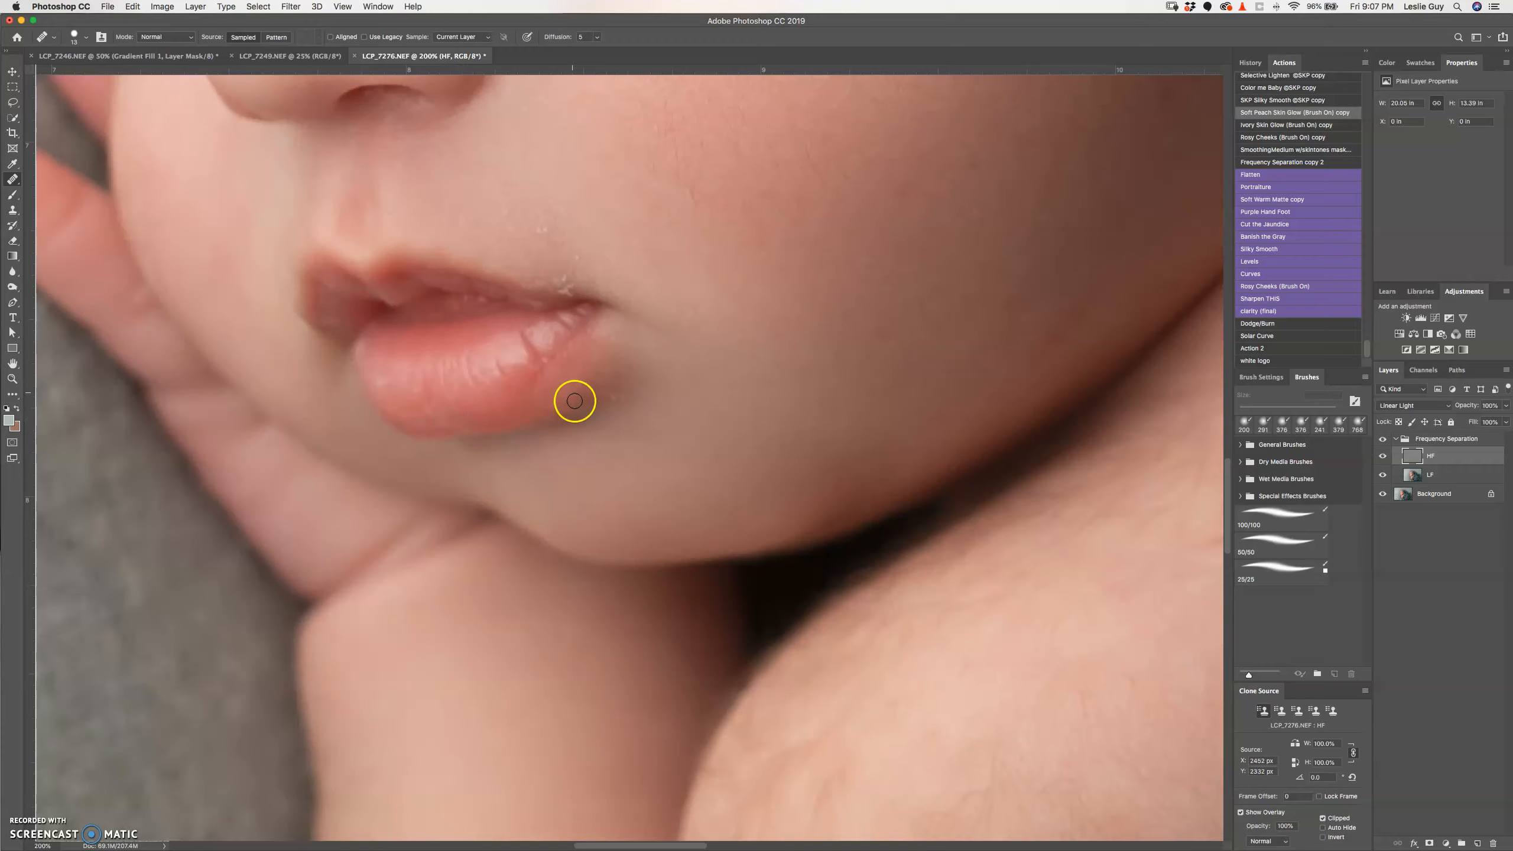
{"action": "left_click", "coordinate": [547, 281]}
{"action": "left_click_drag", "start_coordinate": [524, 242], "coordinate": [535, 236]}
Heal the small skin flakes beside the outer eye corner and between the eyebrows on the HF layer.
{"action": "left_click_drag", "start_coordinate": [699, 260], "coordinate": [730, 523]}
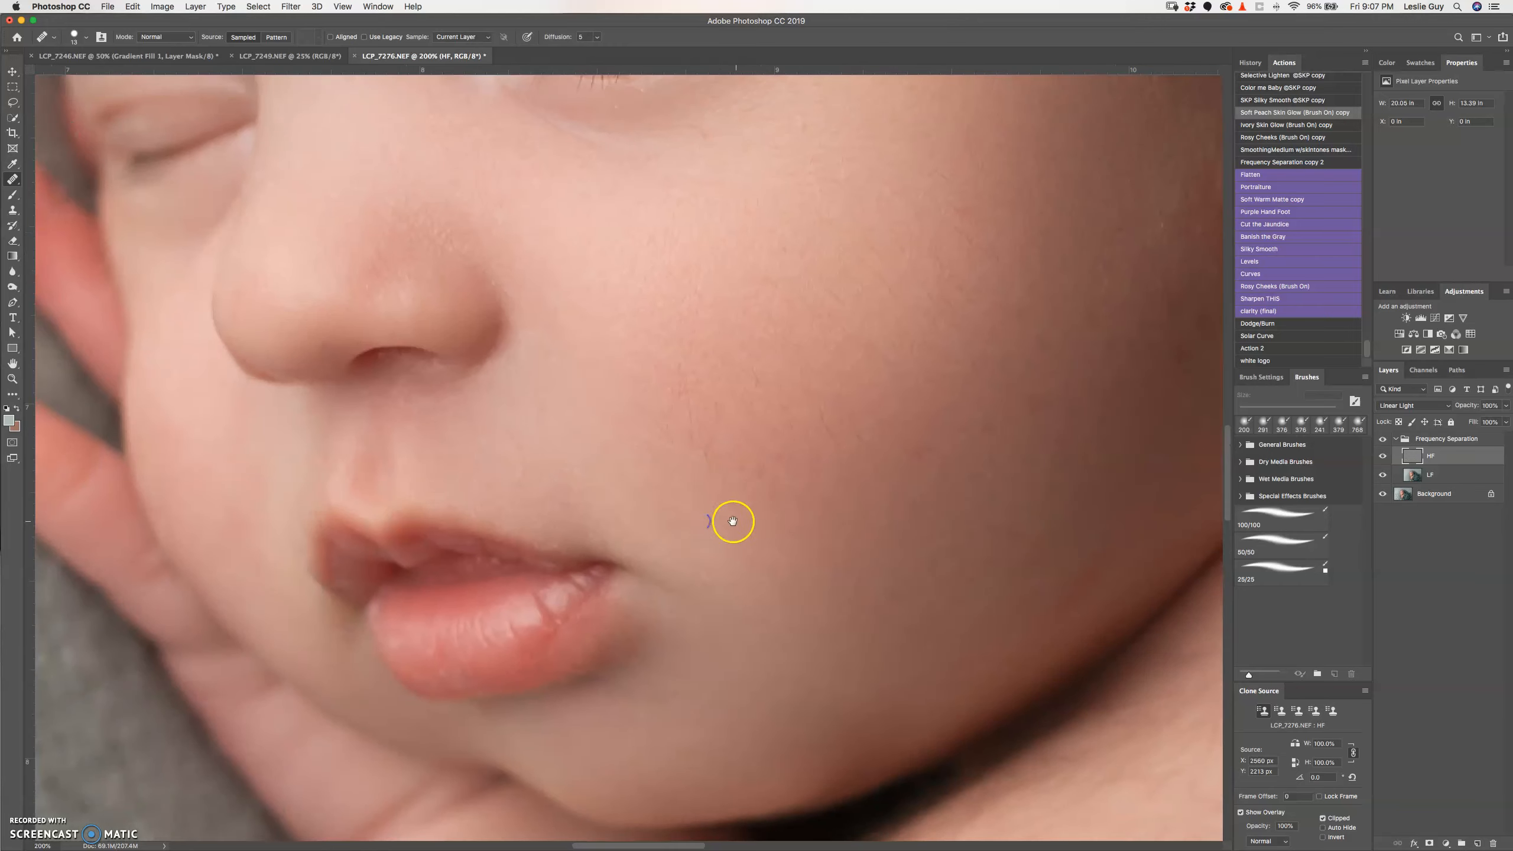
{"action": "left_click_drag", "start_coordinate": [949, 467], "coordinate": [714, 535]}
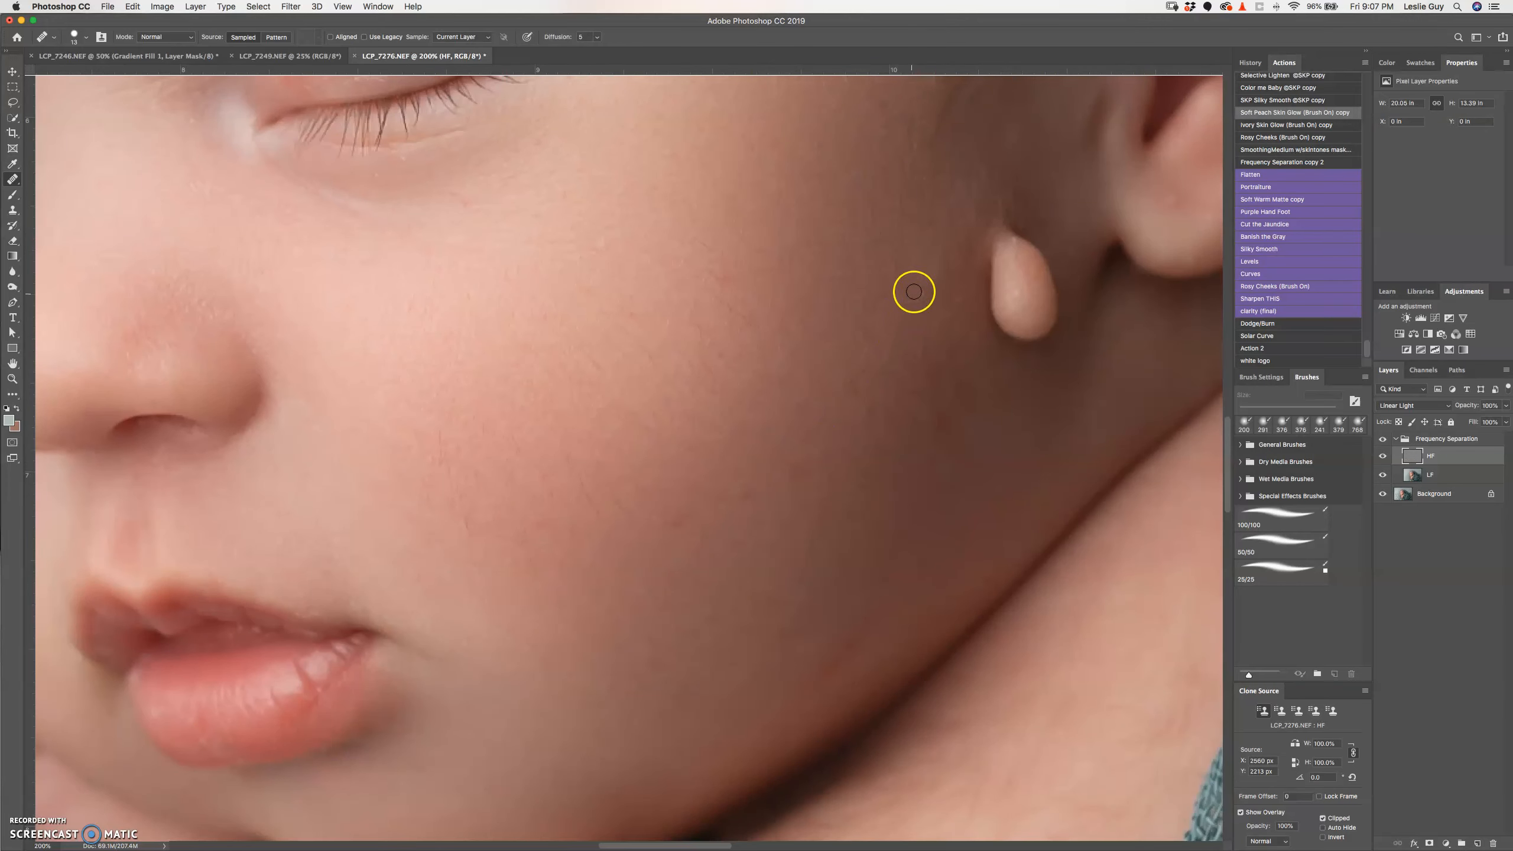
{"action": "left_click_drag", "start_coordinate": [432, 225], "coordinate": [580, 485]}
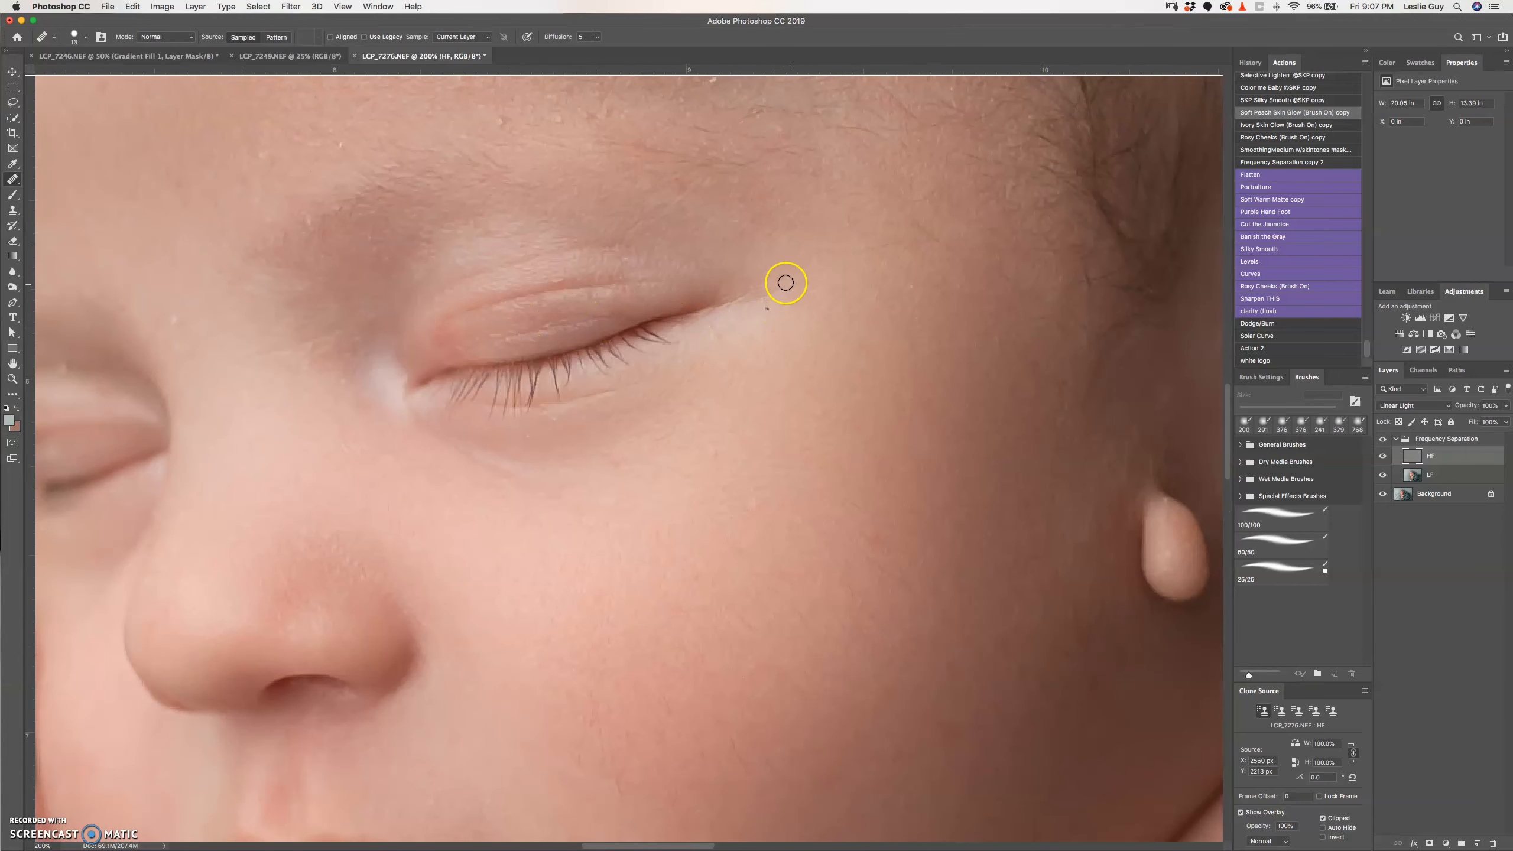
{"action": "left_click", "coordinate": [769, 310]}
{"action": "left_click", "coordinate": [172, 326]}
{"action": "left_click", "coordinate": [65, 367]}
{"action": "left_click", "coordinate": [278, 396]}
Heal the white flakes on the forehead above the eyebrow with the Healing Brush.
{"action": "scroll", "coordinate": [278, 394], "scroll_direction": "up", "scroll_amount": 5}
{"action": "left_click", "coordinate": [323, 356]}
{"action": "left_click", "coordinate": [443, 269]}
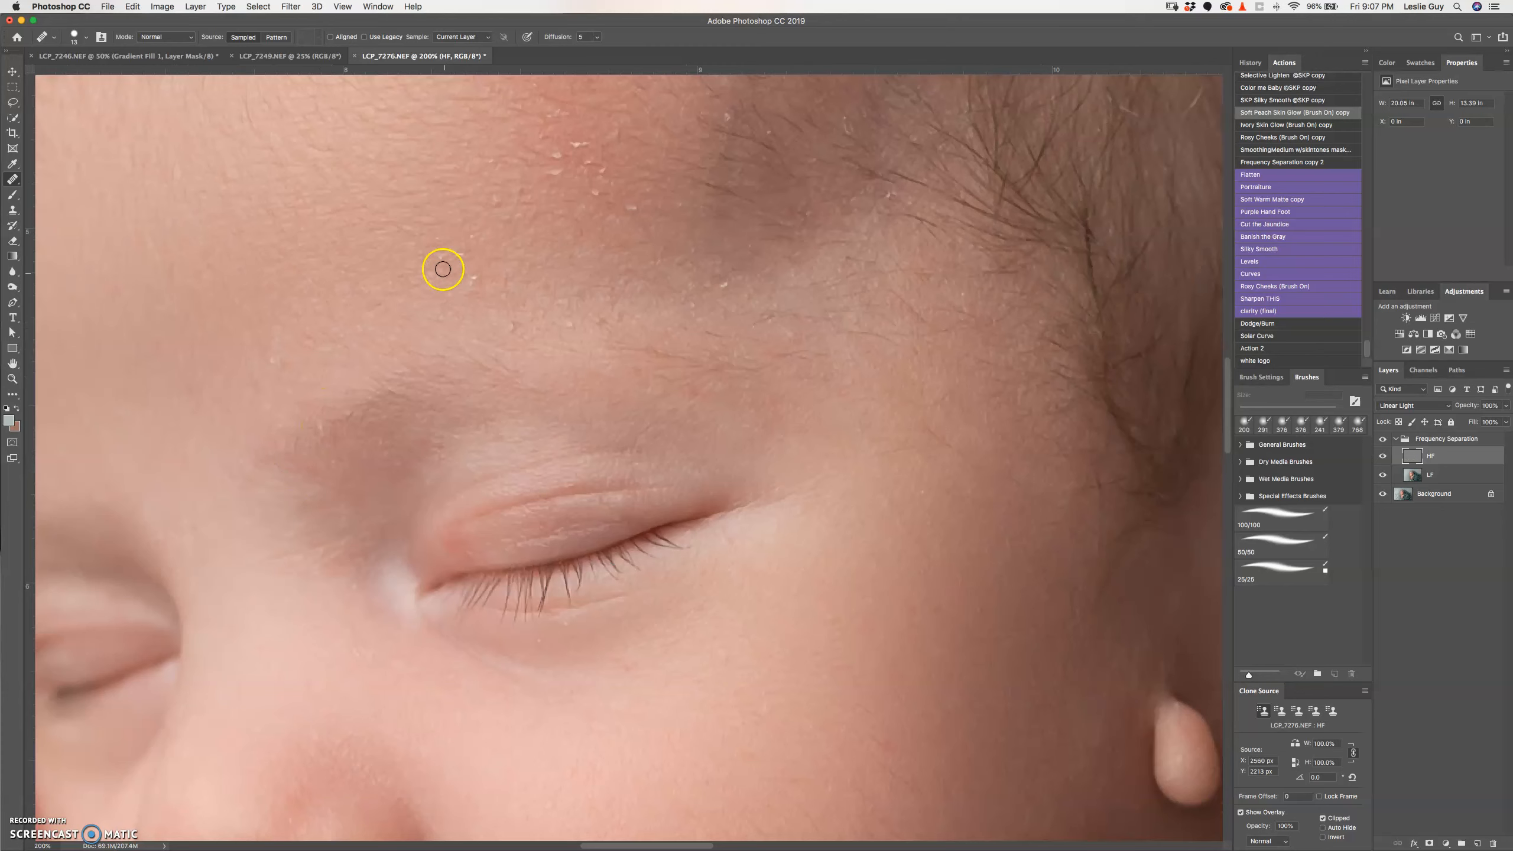
{"action": "left_click", "coordinate": [477, 278]}
{"action": "left_click", "coordinate": [582, 152]}
{"action": "left_click", "coordinate": [562, 255]}
Patch the remaining flaky areas on the forehead above the eyebrow using the Patch tool in Normal, Source mode.
{"action": "key", "text": "shift+j"}
{"action": "key", "text": "shift+j"}
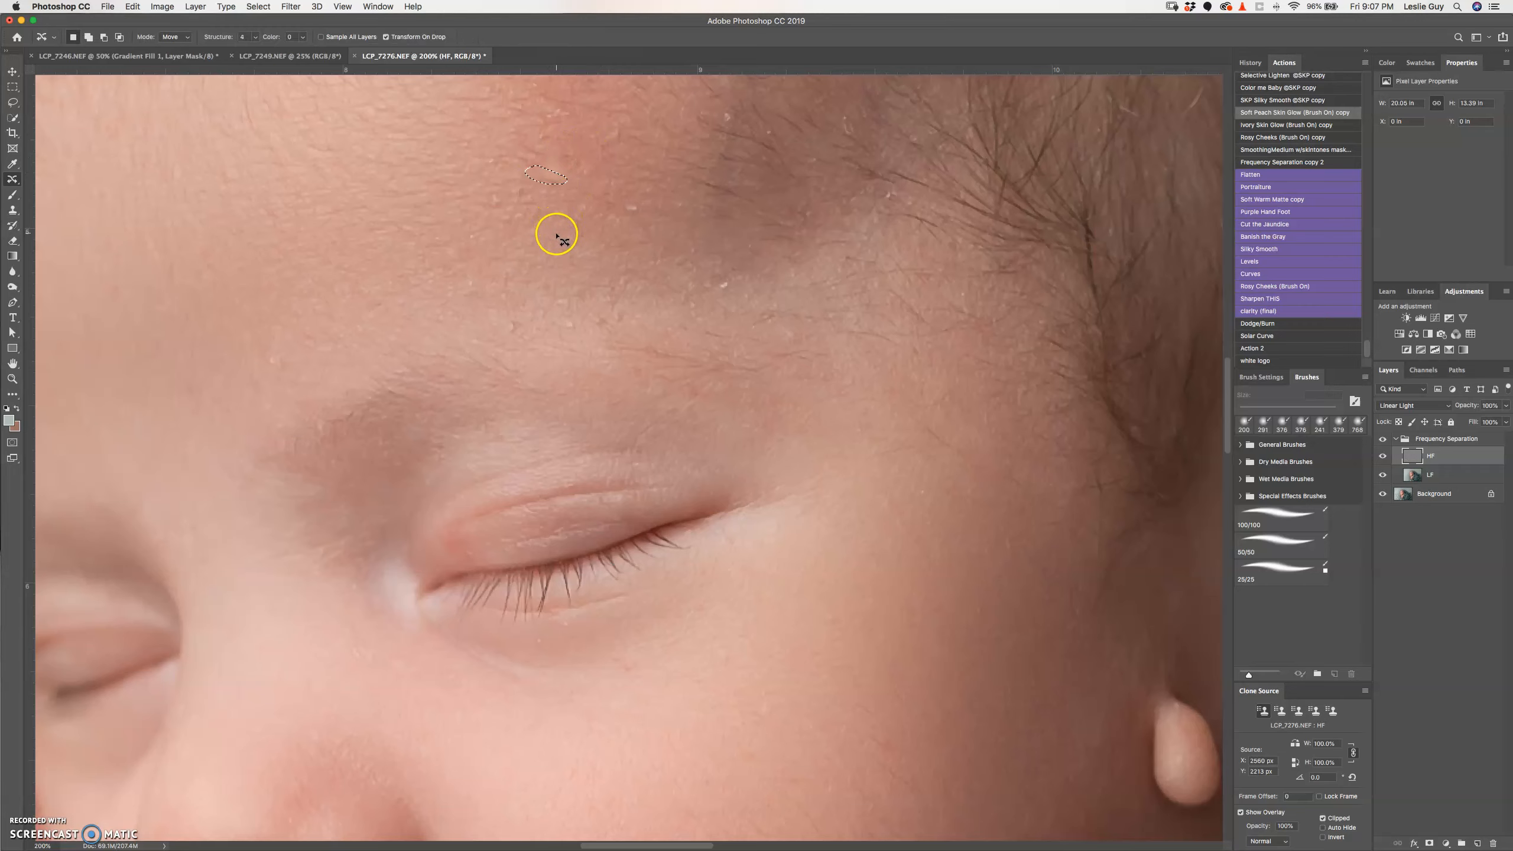
{"action": "key", "text": "shift+j"}
{"action": "key", "text": "shift+j"}
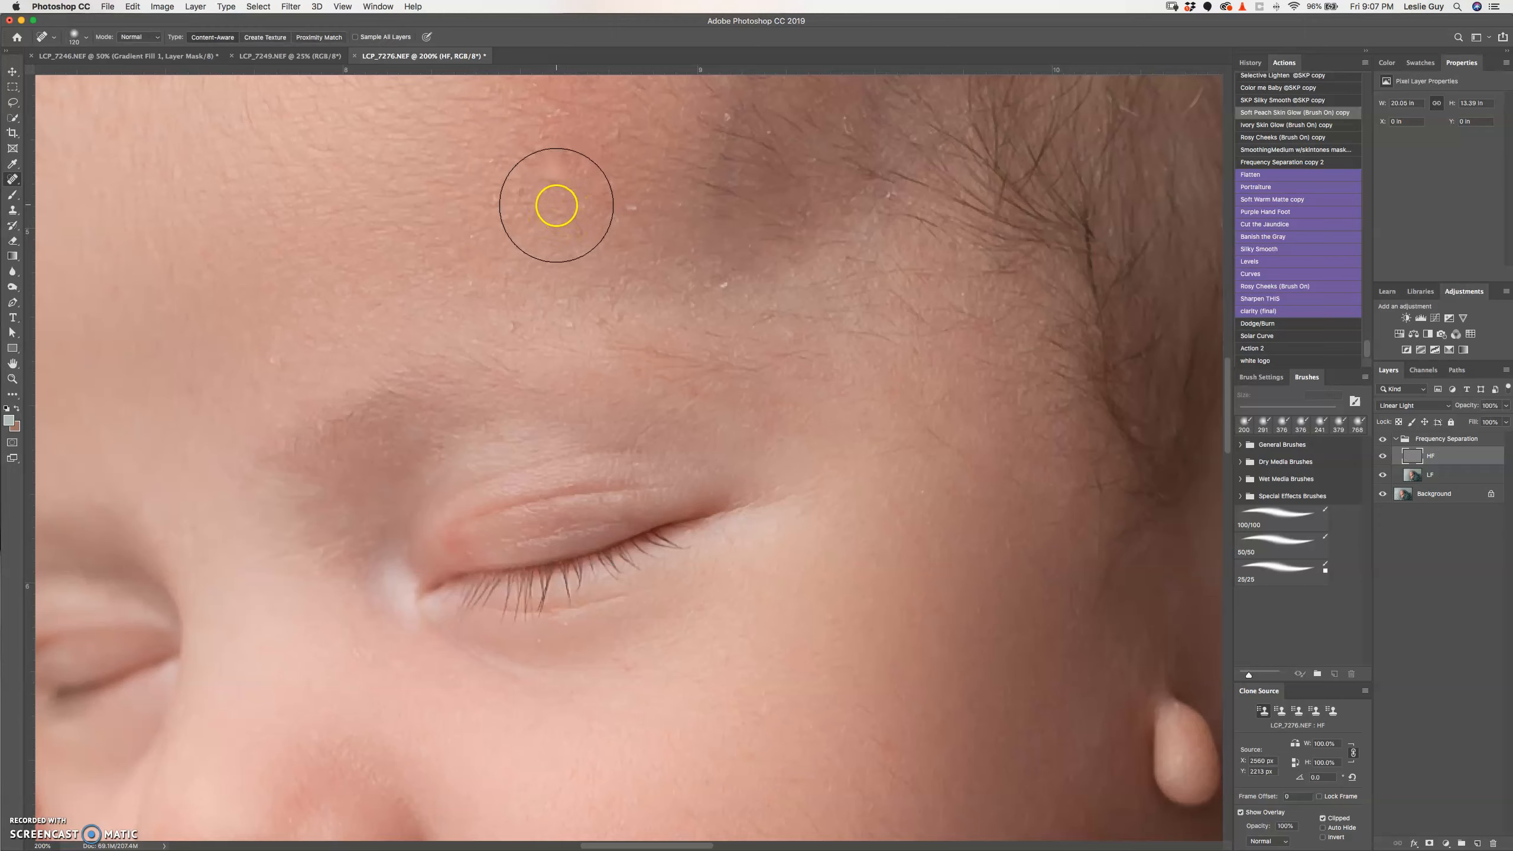
{"action": "key", "text": "shift+j"}
{"action": "key", "text": "shift+j"}
{"action": "key", "text": "shift+j"}
{"action": "key", "text": "shift+j"}
{"action": "key", "text": "shift+j"}
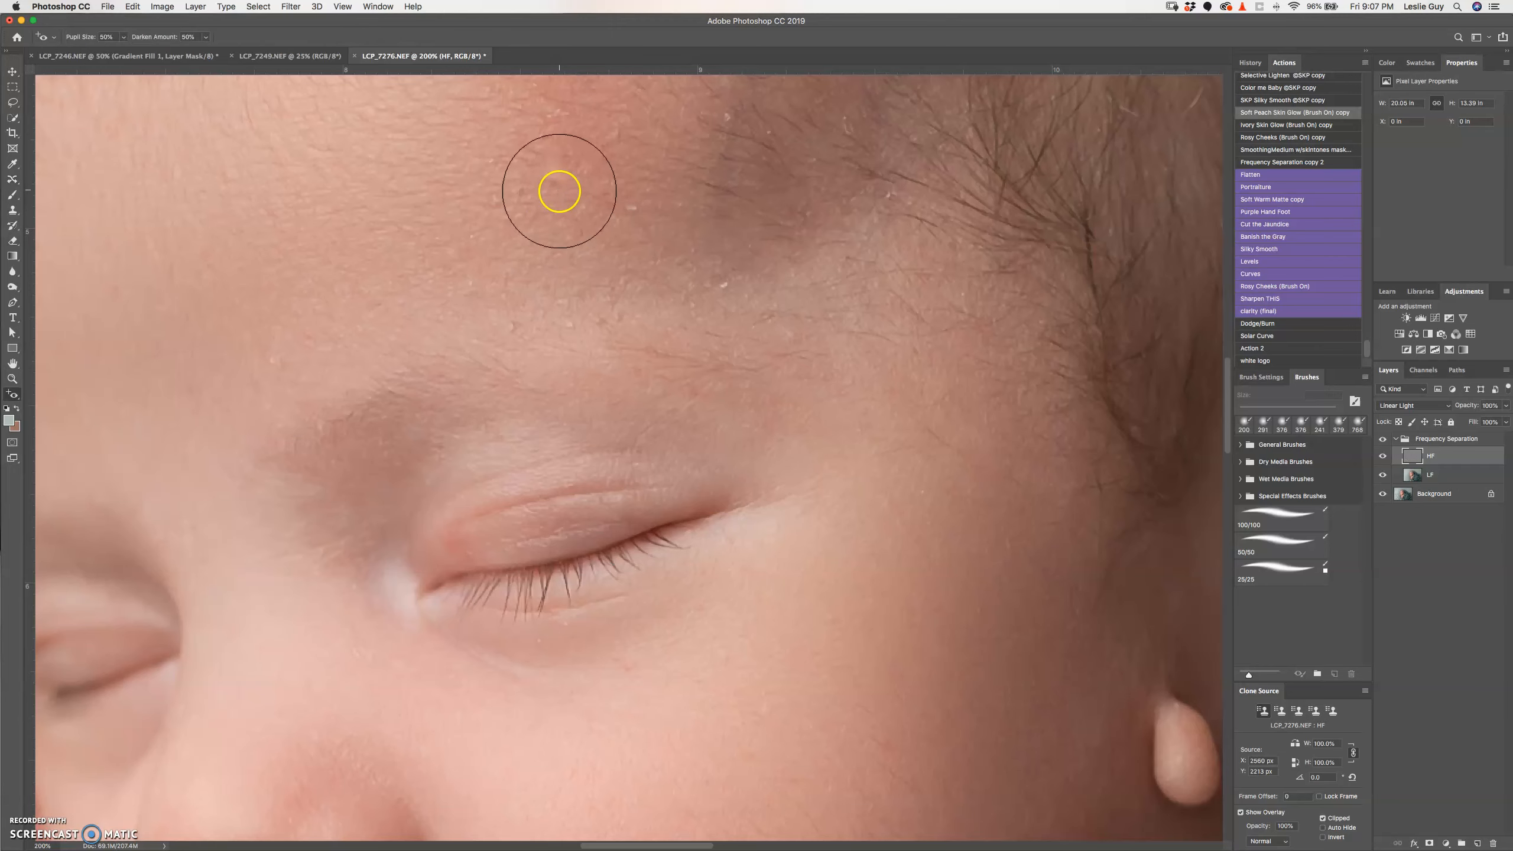
{"action": "key", "text": "shift+j"}
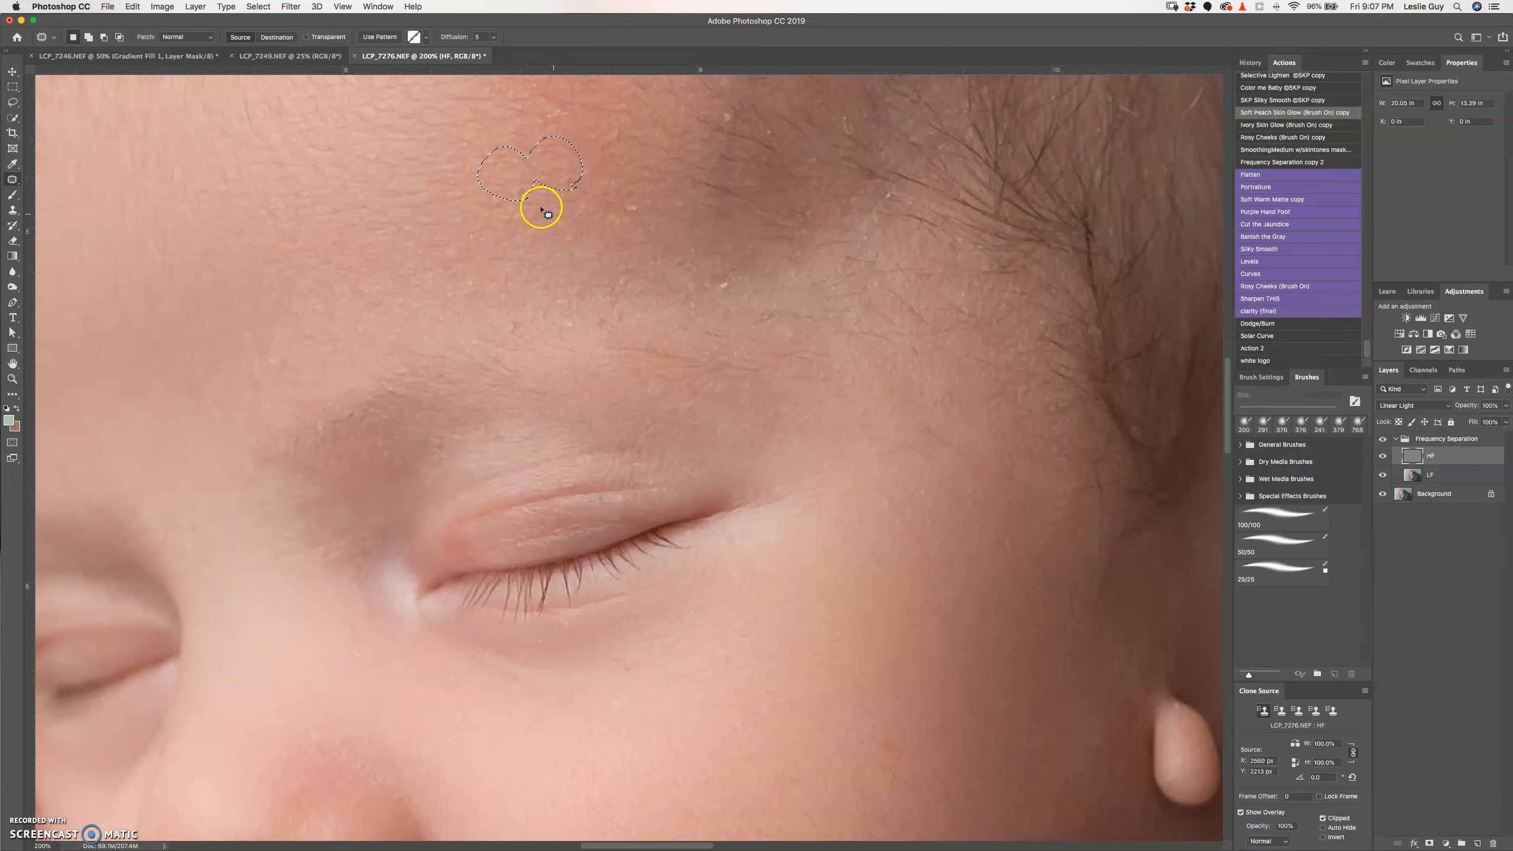
{"action": "left_click_drag", "start_coordinate": [723, 297], "coordinate": [723, 298]}
{"action": "mouse_move", "coordinate": [524, 322]}
{"action": "left_mouse_down"}
{"action": "mouse_move", "coordinate": [478, 322]}
{"action": "mouse_move", "coordinate": [577, 336]}
{"action": "left_mouse_up"}
Patch the flakes on the upper forehead near the red area and hairline.
{"action": "scroll", "coordinate": [656, 268], "scroll_direction": "up", "scroll_amount": 5}
{"action": "scroll", "coordinate": [655, 269], "scroll_direction": "right", "scroll_amount": 1}
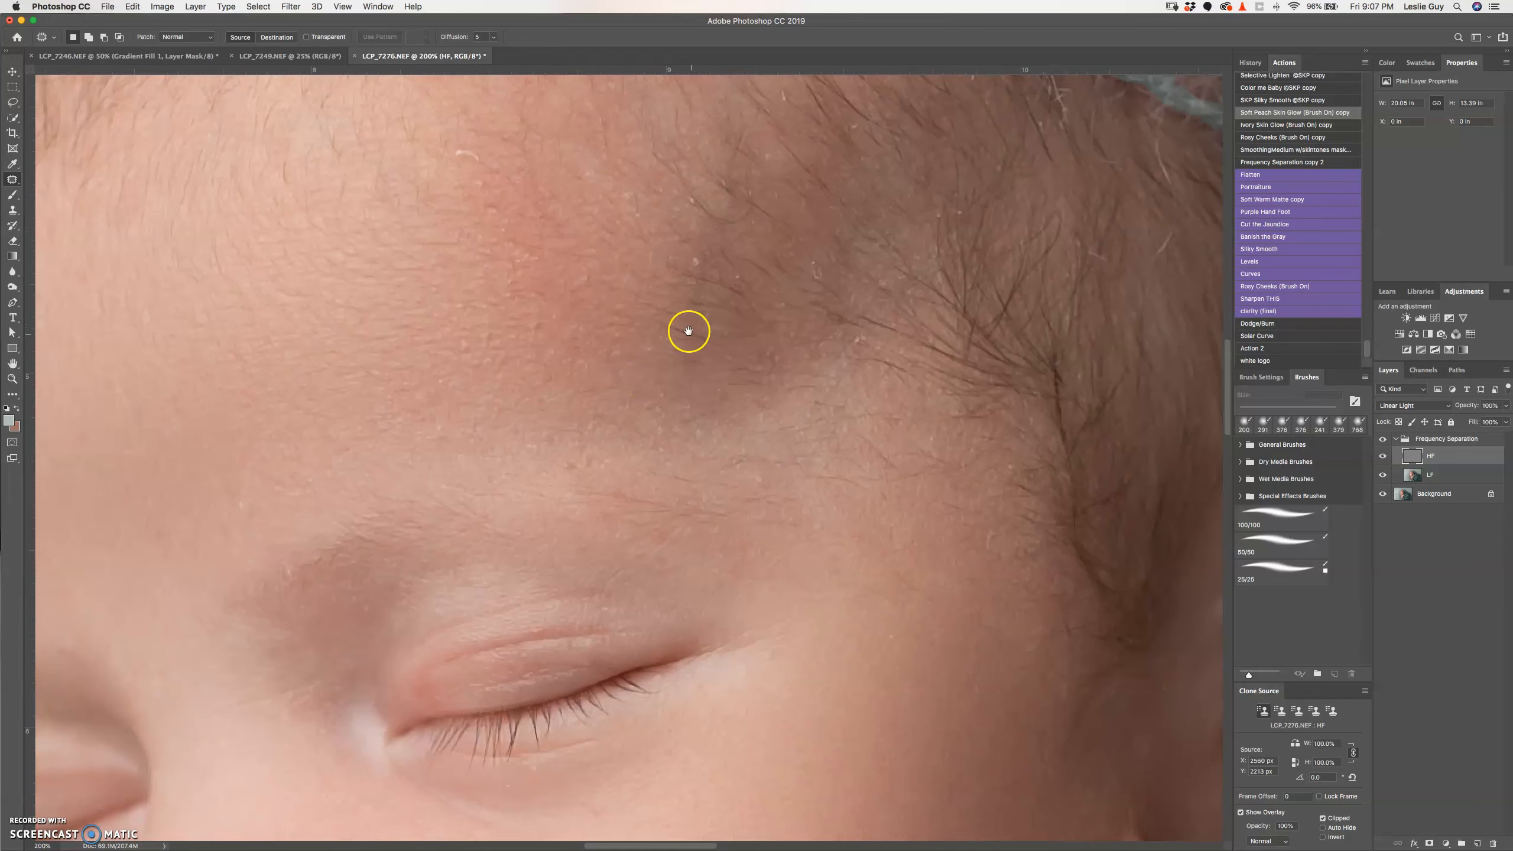
{"action": "left_click_drag", "start_coordinate": [693, 276], "coordinate": [624, 254]}
{"action": "left_click_drag", "start_coordinate": [481, 167], "coordinate": [480, 167]}
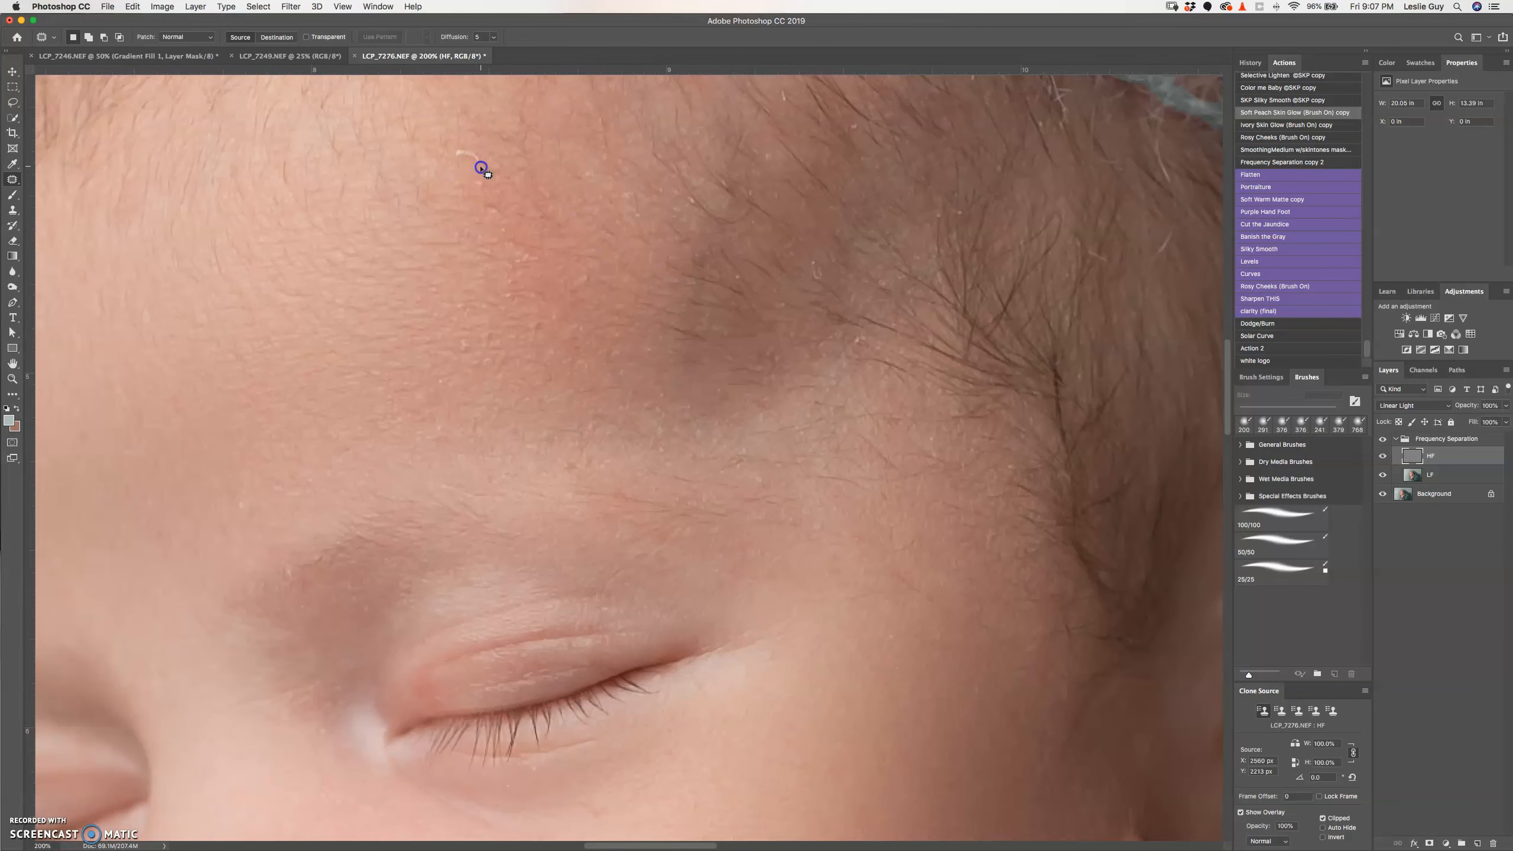